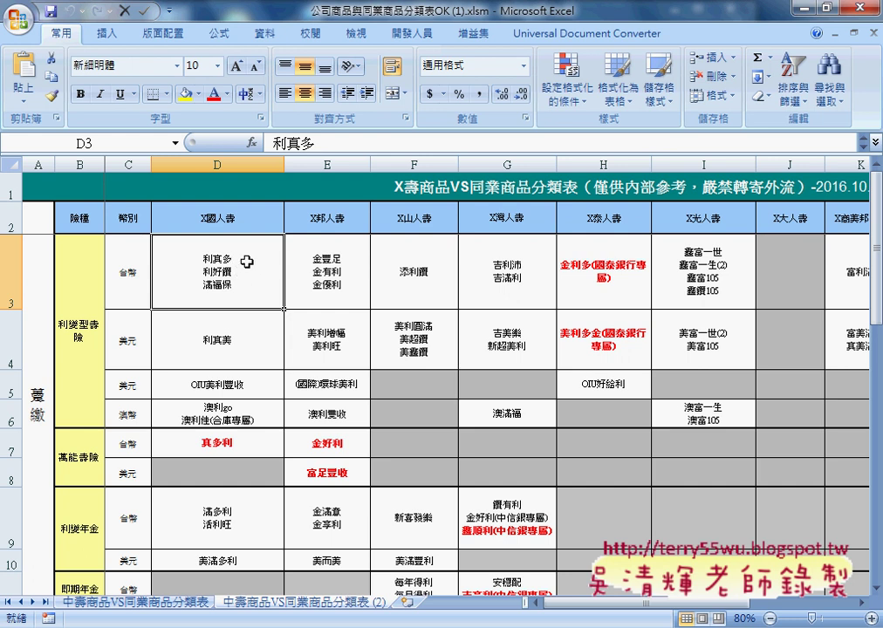
# Step: Review the product names in row 3 (D3–J3), annotating the entries in D3 and G3
pyautogui.moveTo(229, 280); pyautogui.dragTo(784, 285)
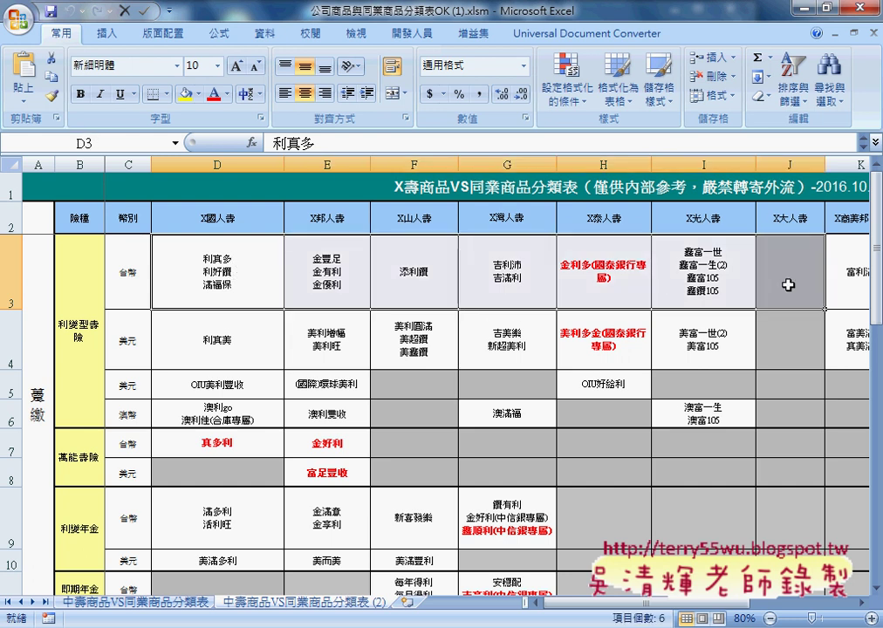
pyautogui.click(781, 280)
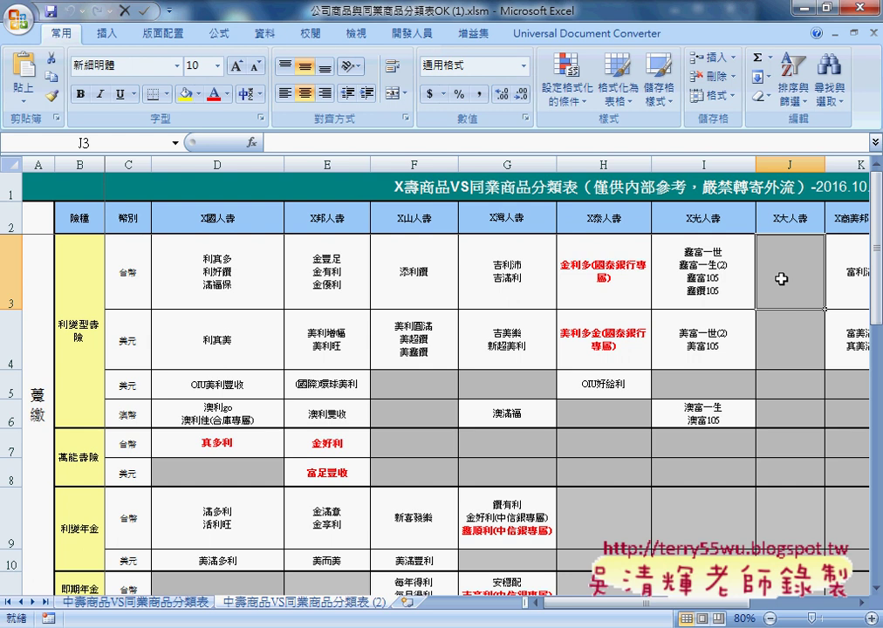
pyautogui.click(415, 275)
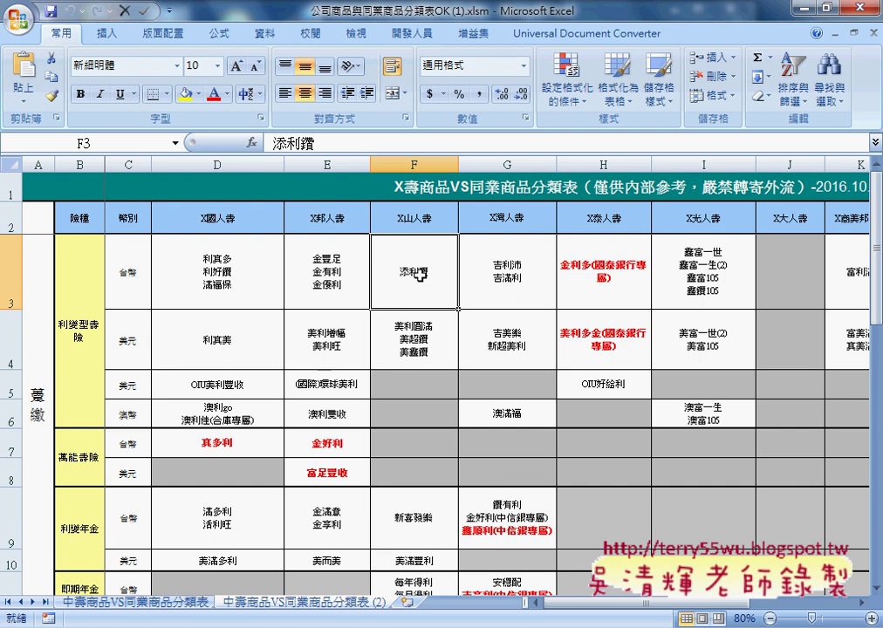
pyautogui.click(244, 259)
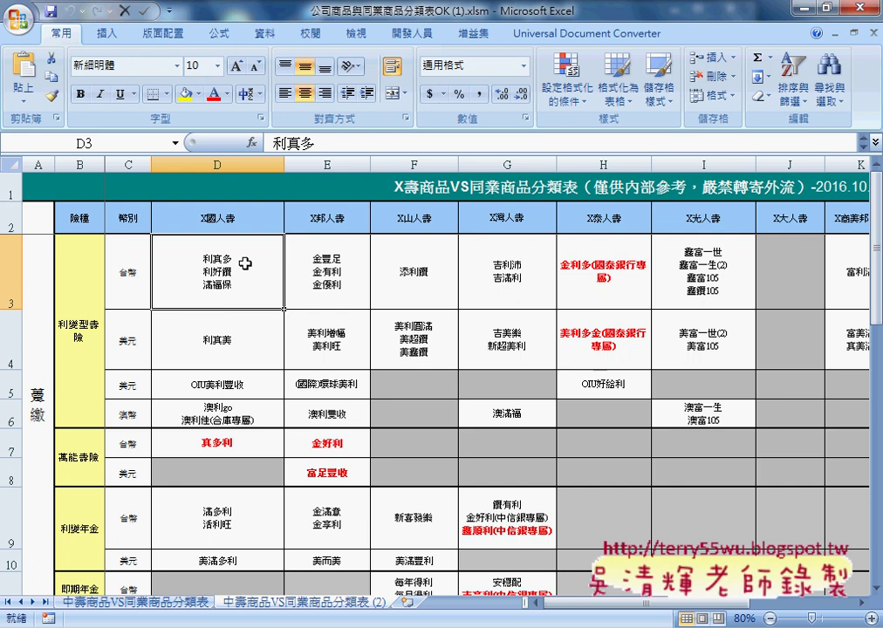
pyautogui.moveTo(248, 266); pyautogui.dragTo(249, 258)
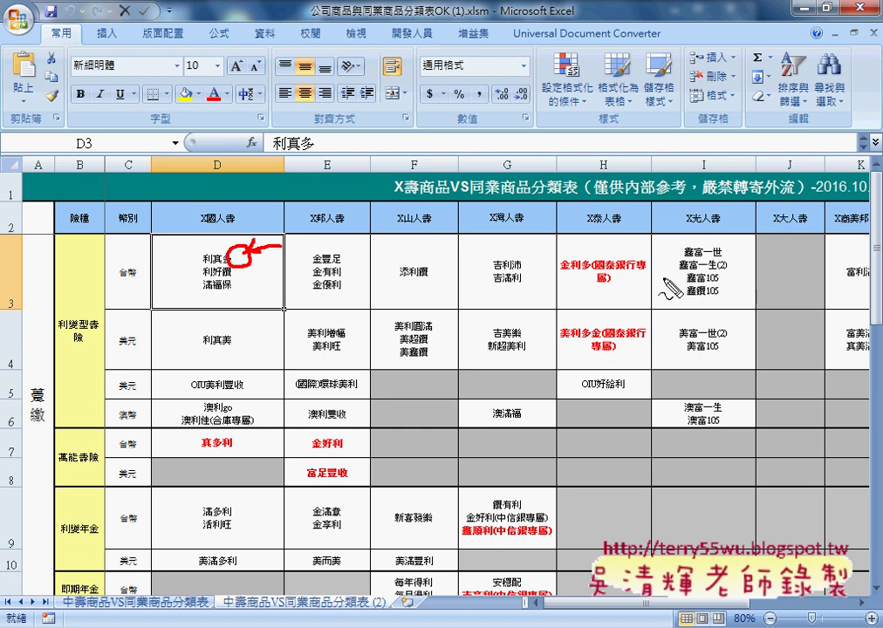
pyautogui.moveTo(494, 249); pyautogui.dragTo(508, 295)
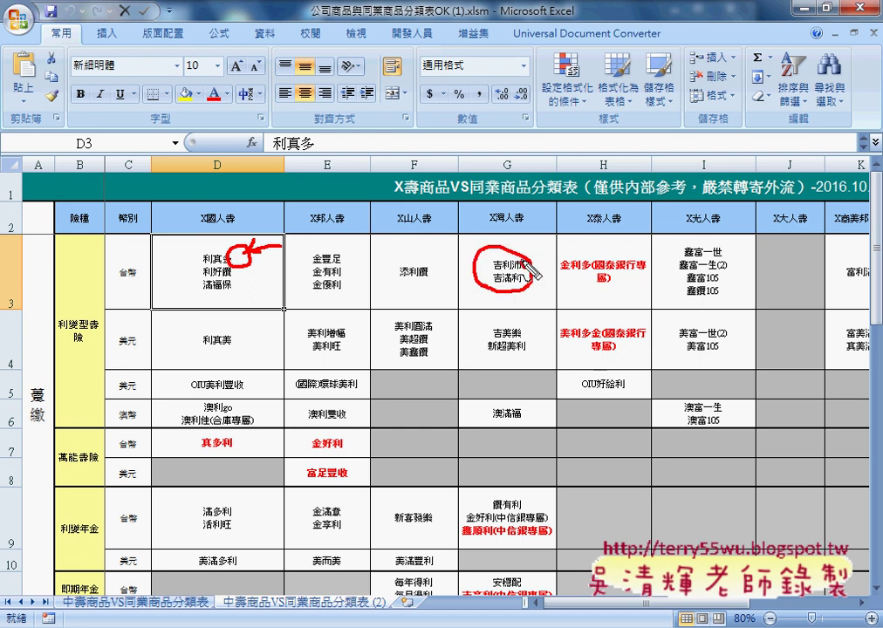
pyautogui.moveTo(528, 258); pyautogui.dragTo(531, 278)
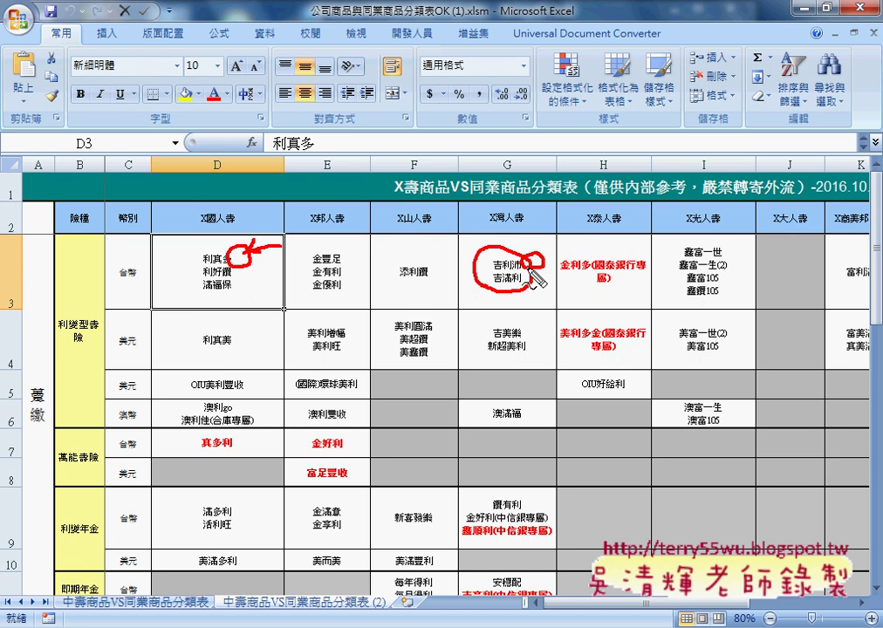
pyautogui.moveTo(246, 261); pyautogui.dragTo(236, 291)
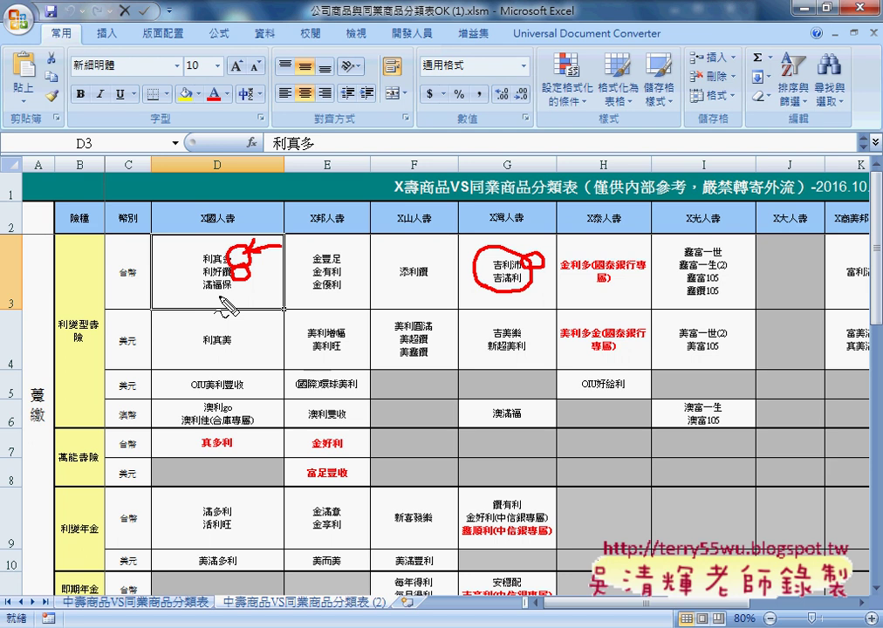
pyautogui.press('Escape')
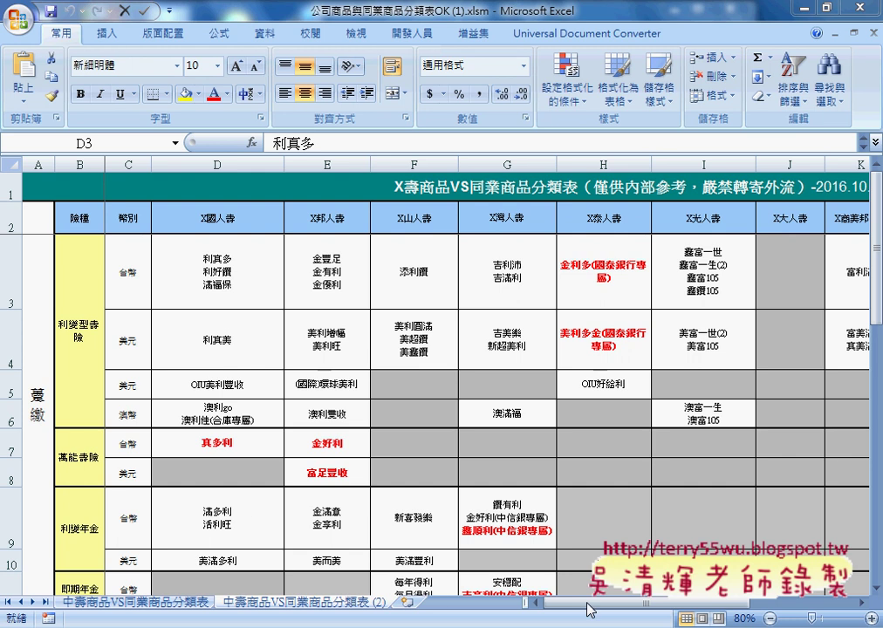
# Step: Run the 商品數量_單列 macro from its button and check row 3 from D3 to I3
pyautogui.moveTo(590, 609); pyautogui.dragTo(791, 602)
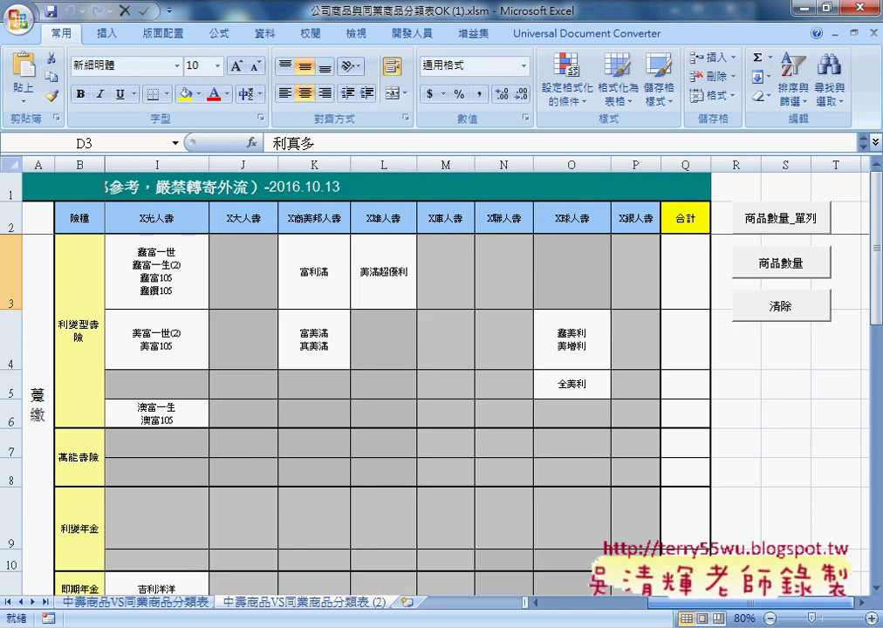
pyautogui.click(791, 220)
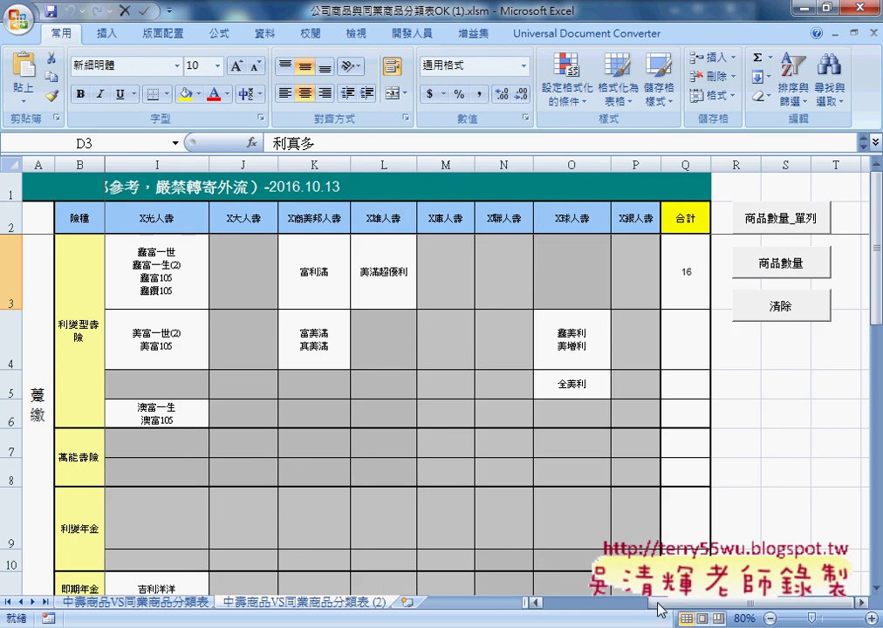
pyautogui.moveTo(661, 611); pyautogui.dragTo(533, 611)
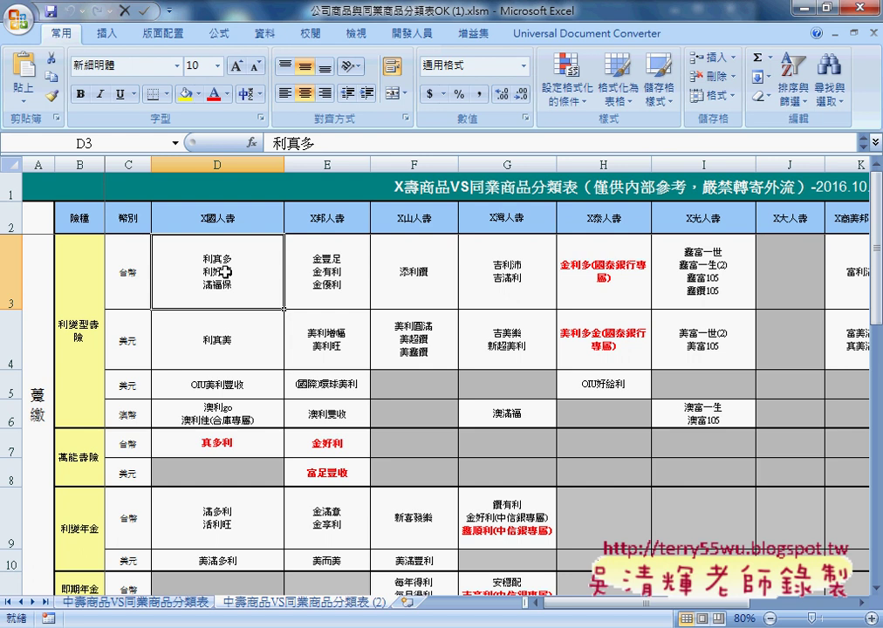
pyautogui.moveTo(225, 272); pyautogui.dragTo(737, 305)
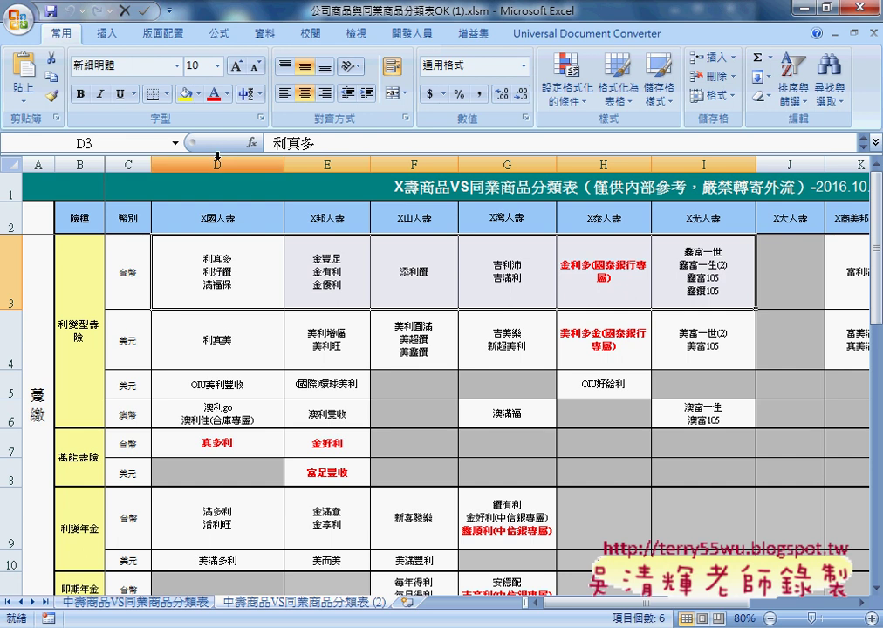
pyautogui.moveTo(663, 604); pyautogui.dragTo(698, 606)
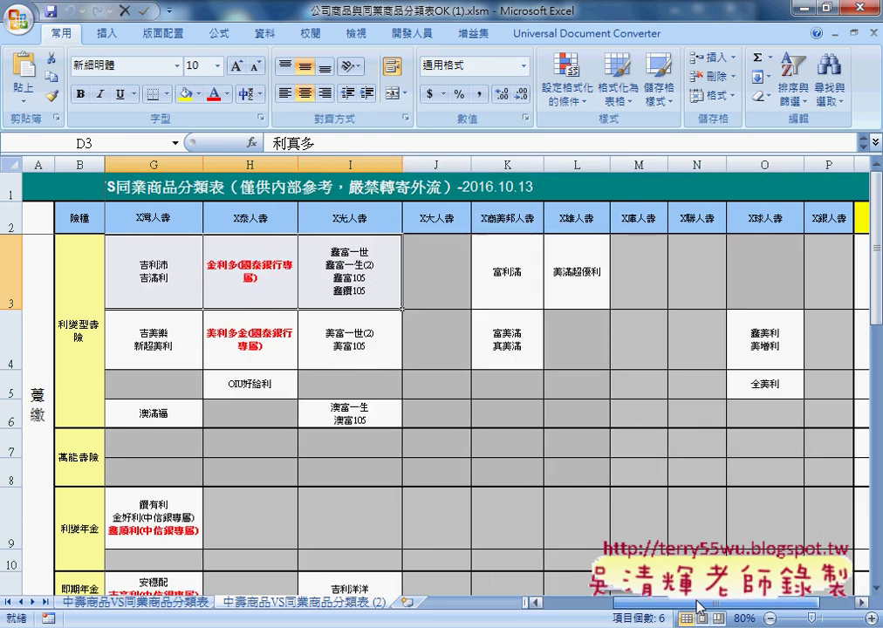
pyautogui.moveTo(786, 604); pyautogui.dragTo(833, 608)
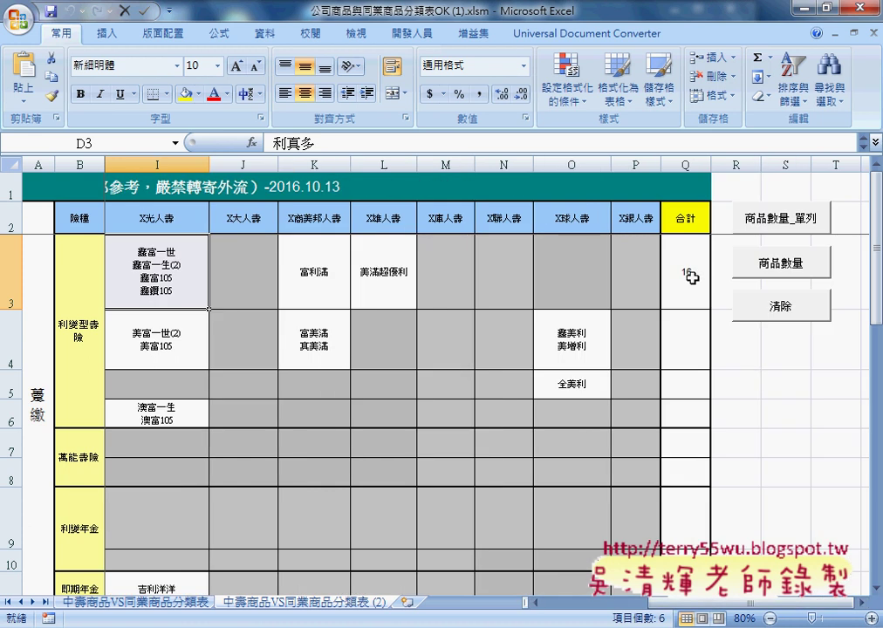
# Step: Move along row 3 to the 合計 cell Q3 showing 16, then back to L3
pyautogui.click(183, 277)
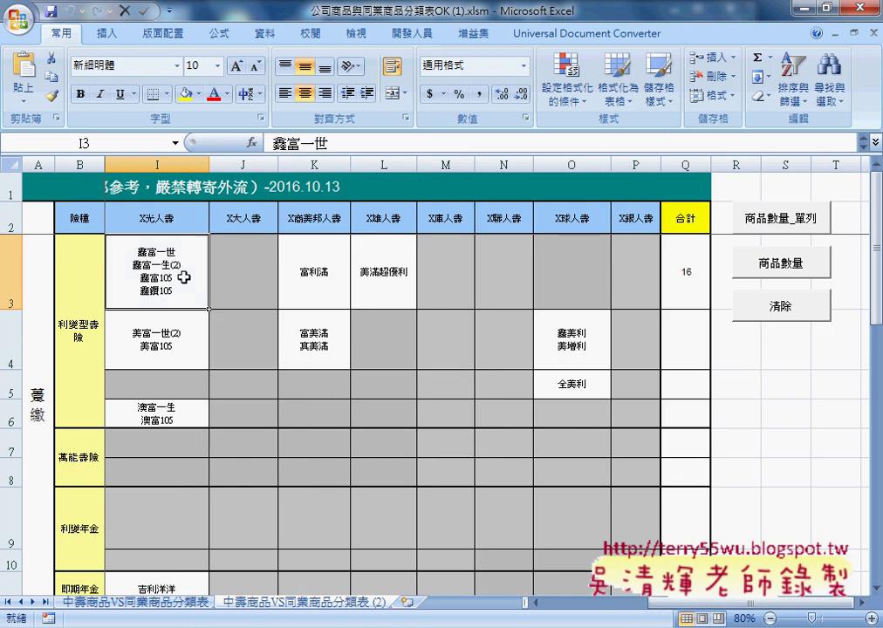
pyautogui.press('Right')
pyautogui.press('Right')
pyautogui.press('Right')
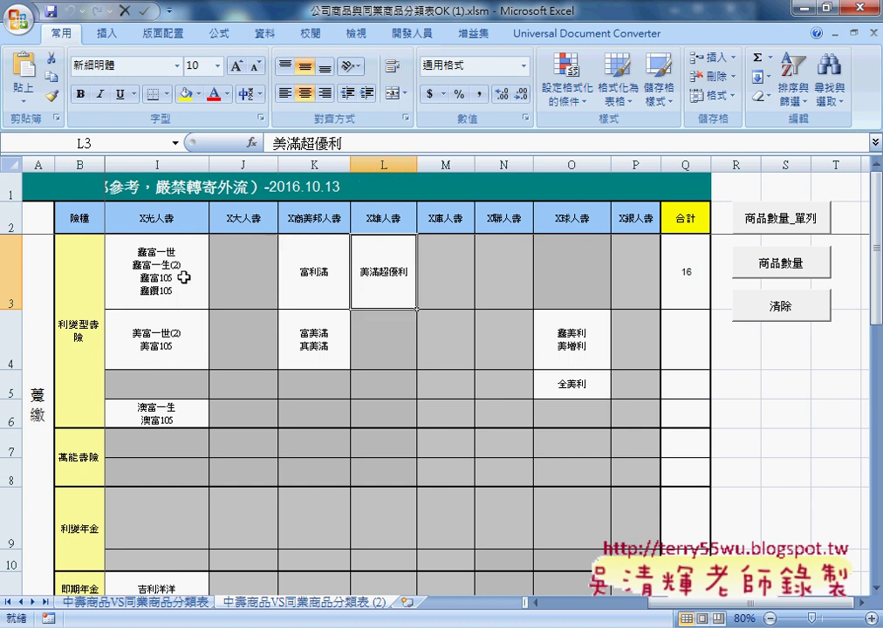
pyautogui.hotkey('ctrl', 'Right')
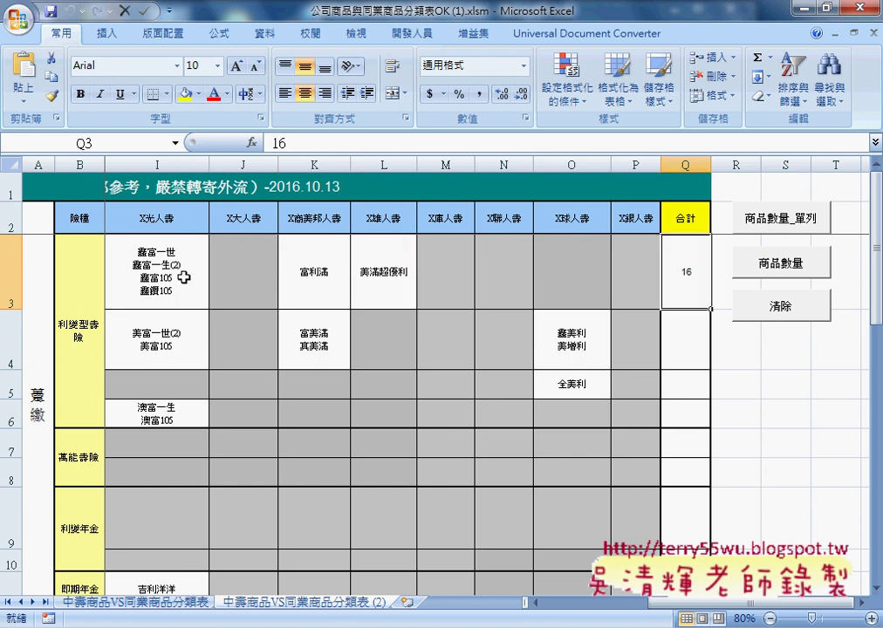
pyautogui.hotkey('ctrl', 'Left')
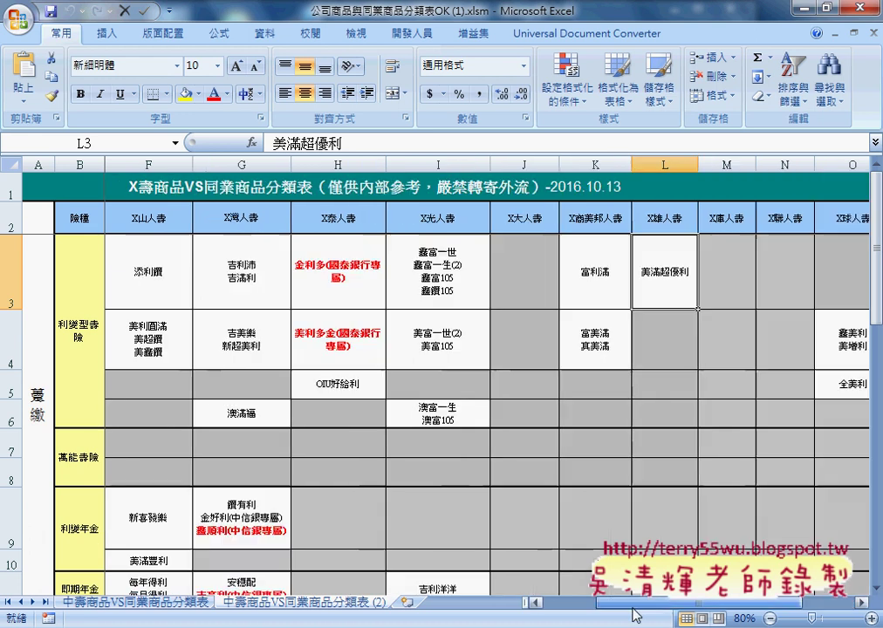
pyautogui.moveTo(629, 603); pyautogui.dragTo(568, 602)
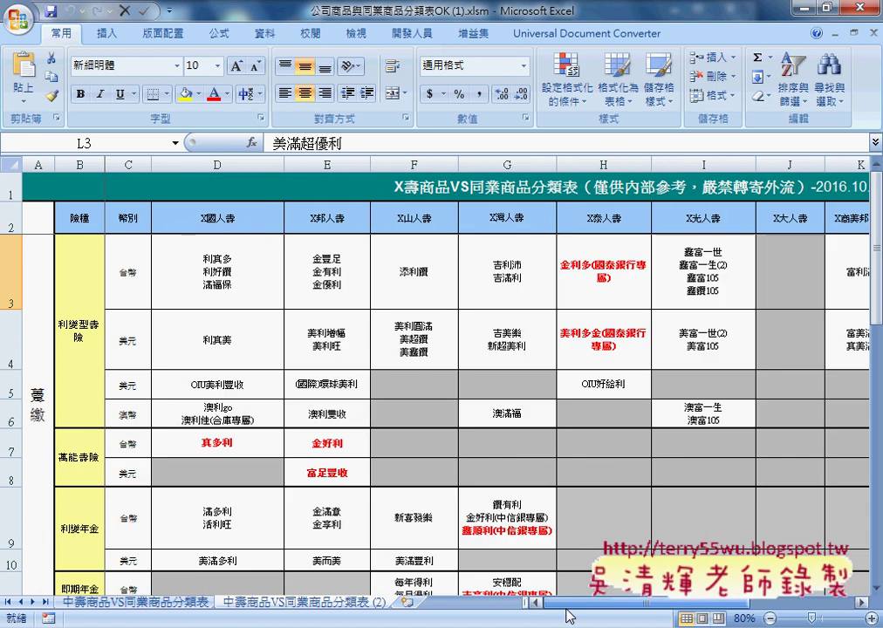
pyautogui.click(80, 221)
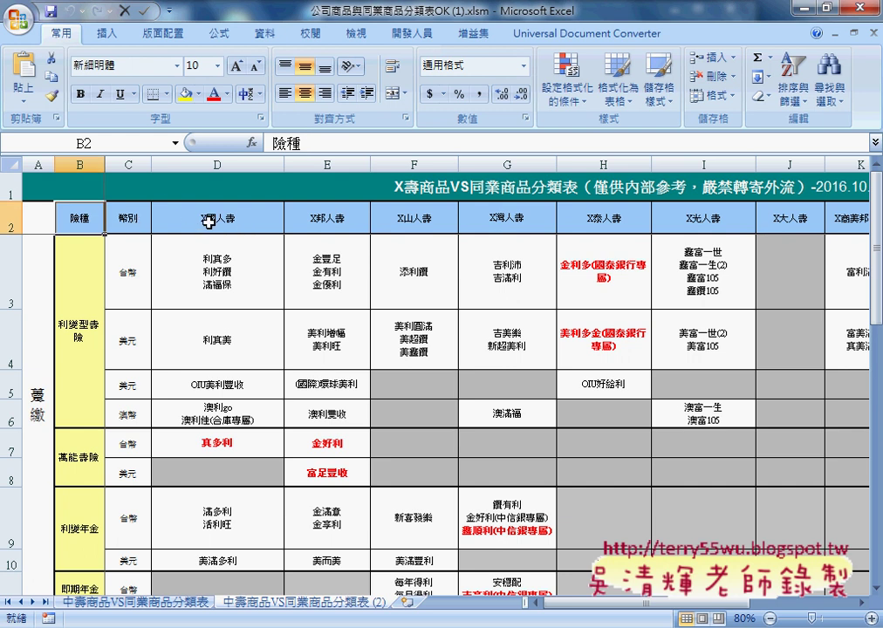
pyautogui.click(209, 222)
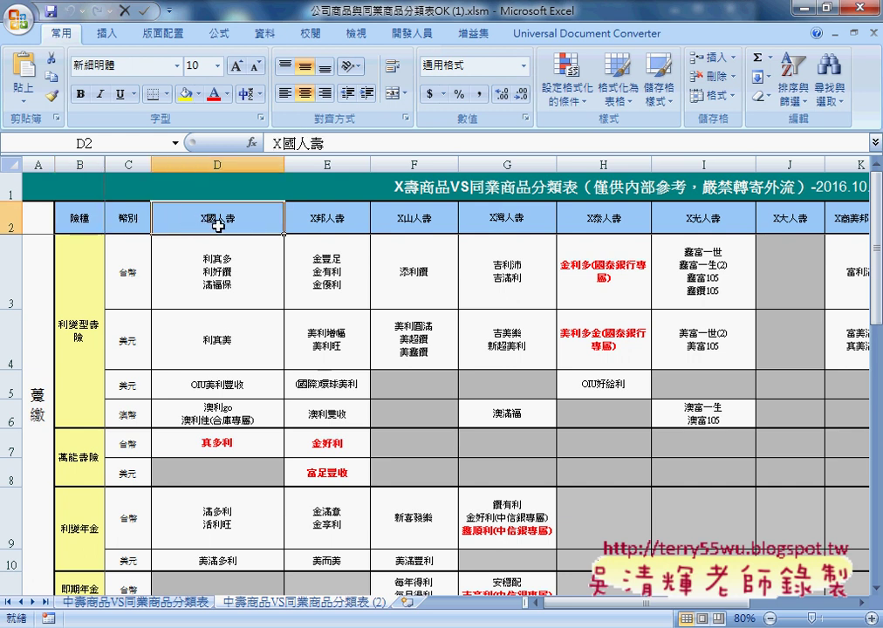
pyautogui.hotkey('ctrl', 'Right')
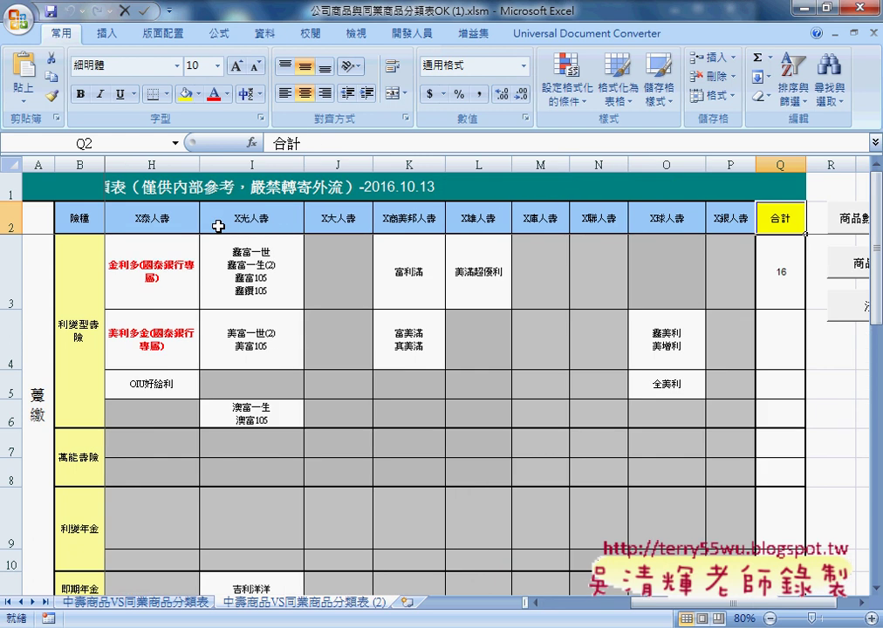
pyautogui.click(743, 223)
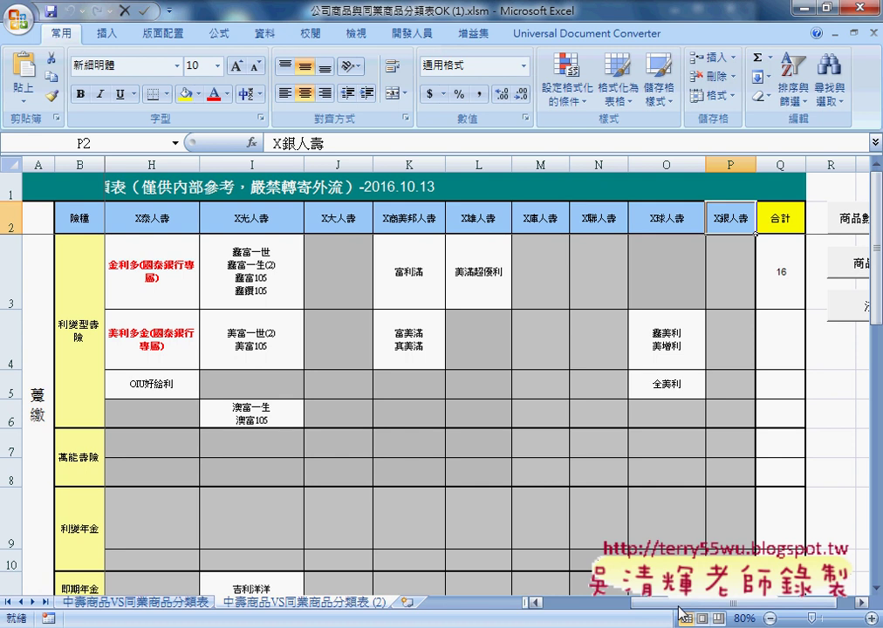
pyautogui.click(611, 602)
pyautogui.click(231, 288)
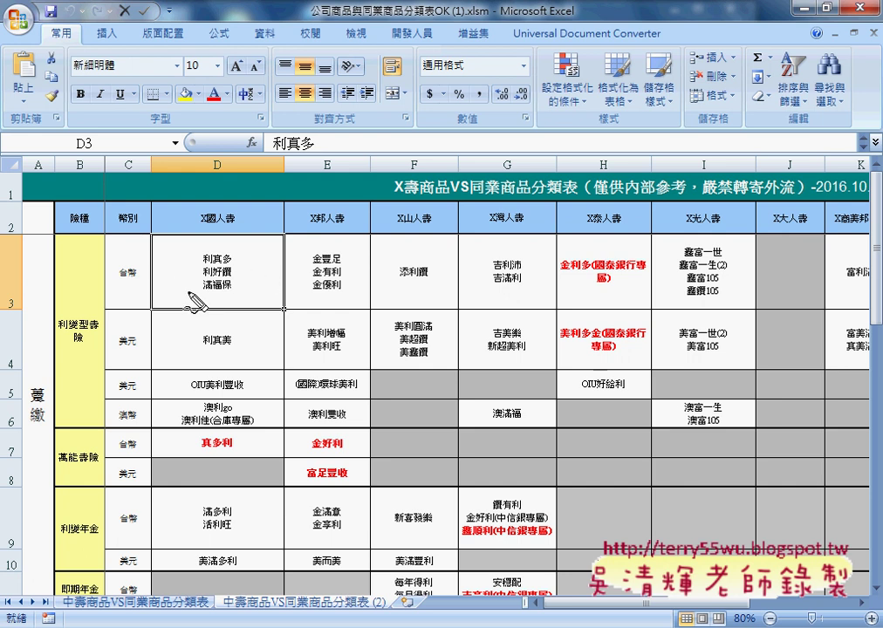
pyautogui.moveTo(234, 253); pyautogui.dragTo(193, 297)
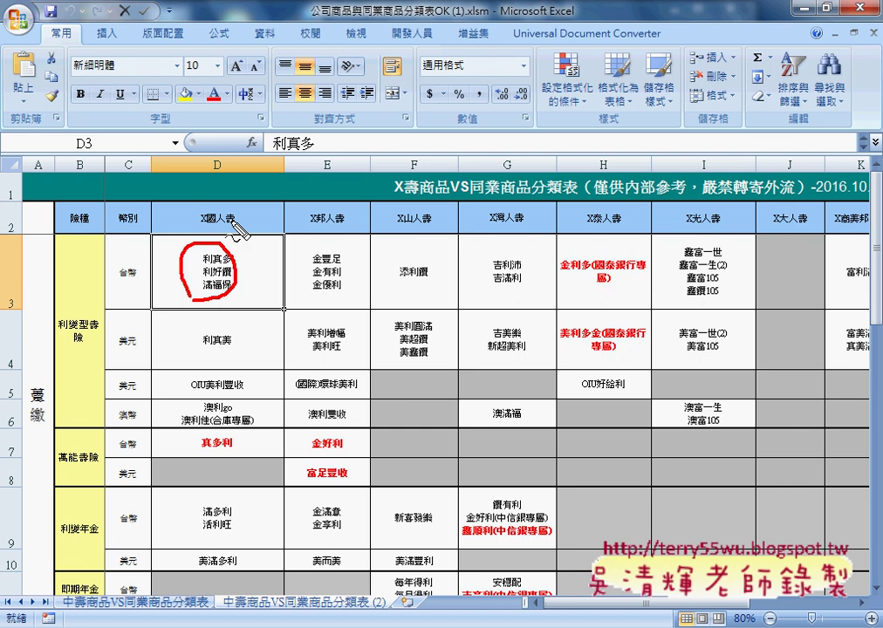
pyautogui.moveTo(237, 223)
pyautogui.mouseDown()
pyautogui.moveTo(245, 235)
pyautogui.moveTo(280, 225)
pyautogui.mouseUp()
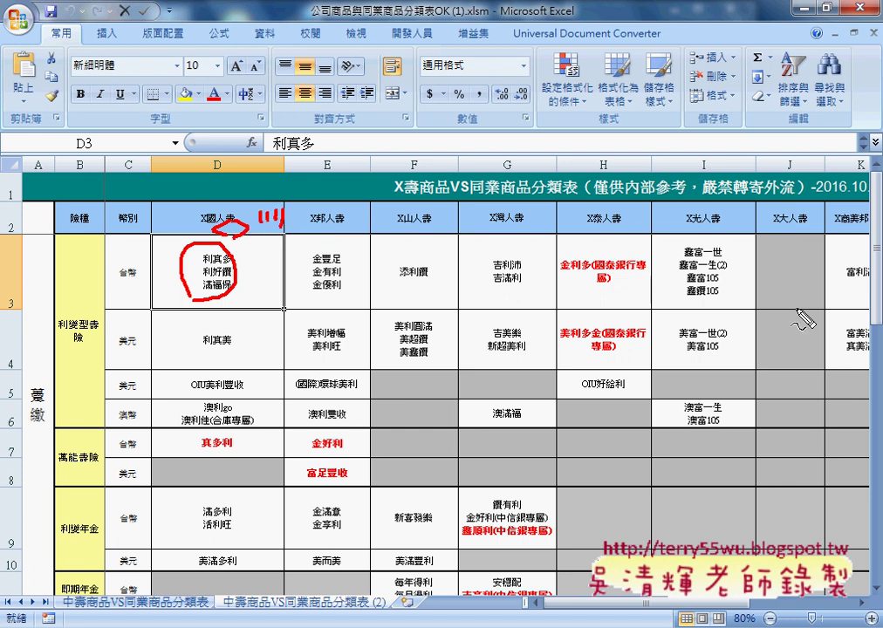
pyautogui.moveTo(789, 255); pyautogui.dragTo(777, 298)
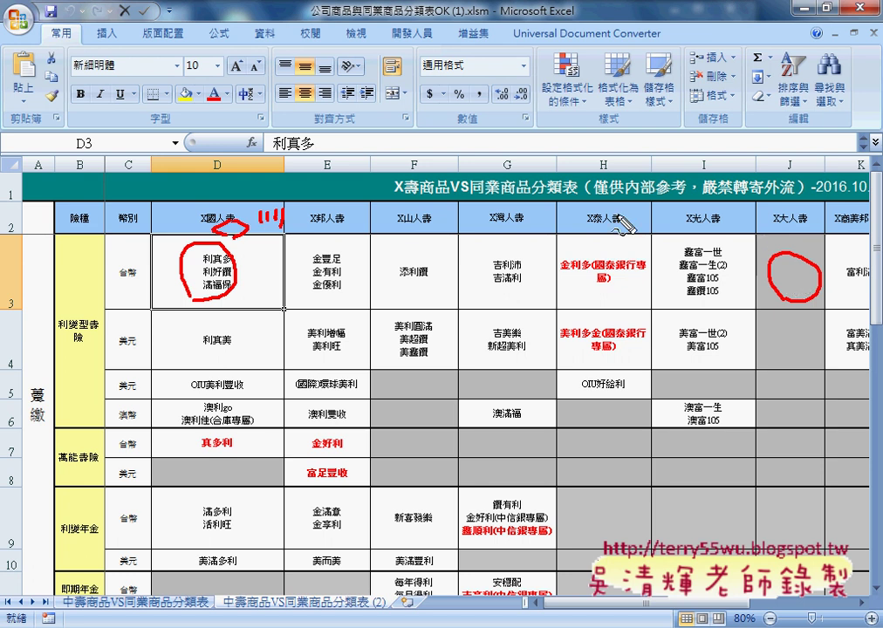
pyautogui.moveTo(461, 136)
pyautogui.mouseDown()
pyautogui.moveTo(456, 161)
pyautogui.moveTo(474, 138)
pyautogui.moveTo(509, 161)
pyautogui.mouseUp()
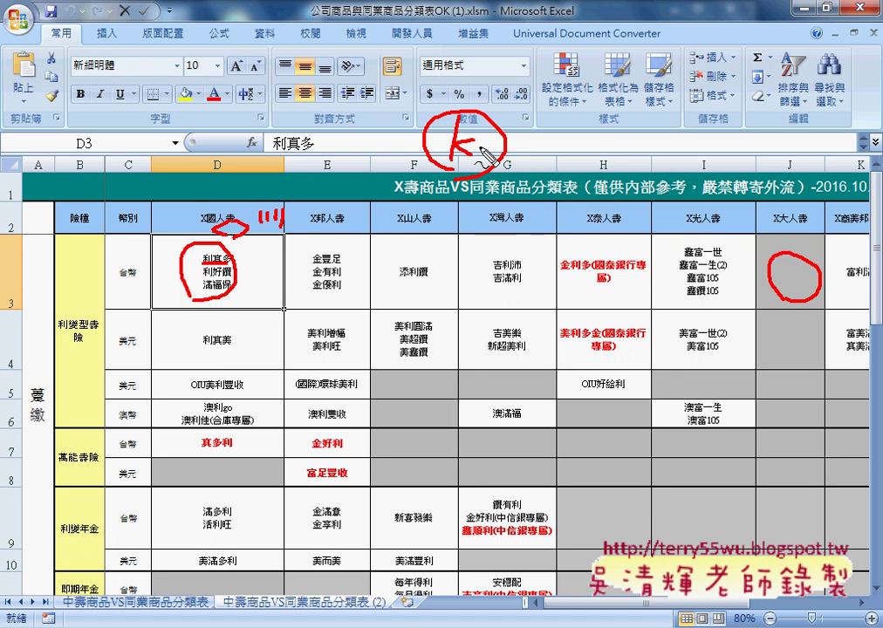
pyautogui.moveTo(487, 153)
pyautogui.mouseDown()
pyautogui.moveTo(512, 142)
pyautogui.moveTo(515, 163)
pyautogui.moveTo(536, 162)
pyautogui.moveTo(561, 149)
pyautogui.mouseUp()
pyautogui.moveTo(549, 140)
pyautogui.mouseDown()
pyautogui.moveTo(550, 161)
pyautogui.moveTo(574, 160)
pyautogui.mouseUp()
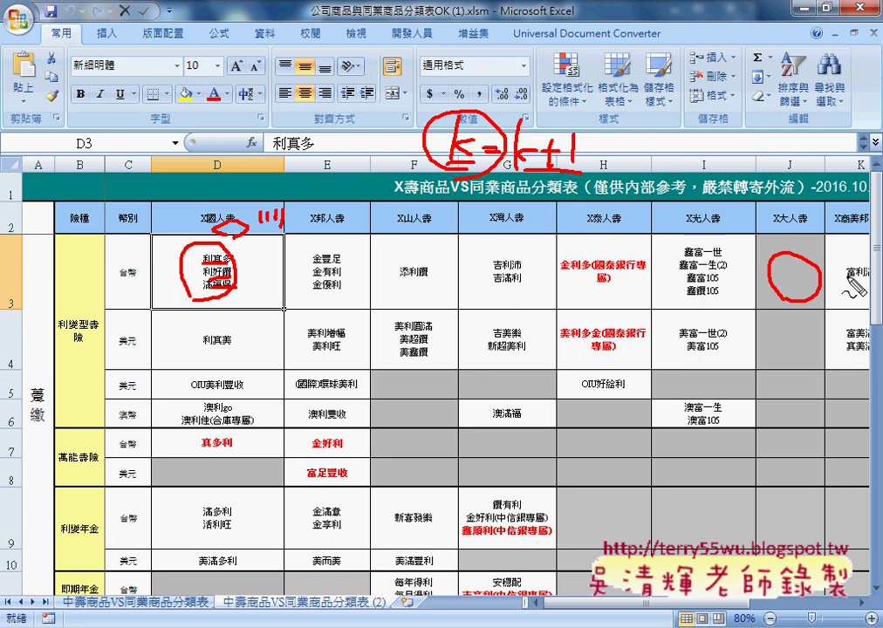
pyautogui.moveTo(247, 253); pyautogui.dragTo(249, 287)
pyautogui.hotkey('ctrl', 'z')
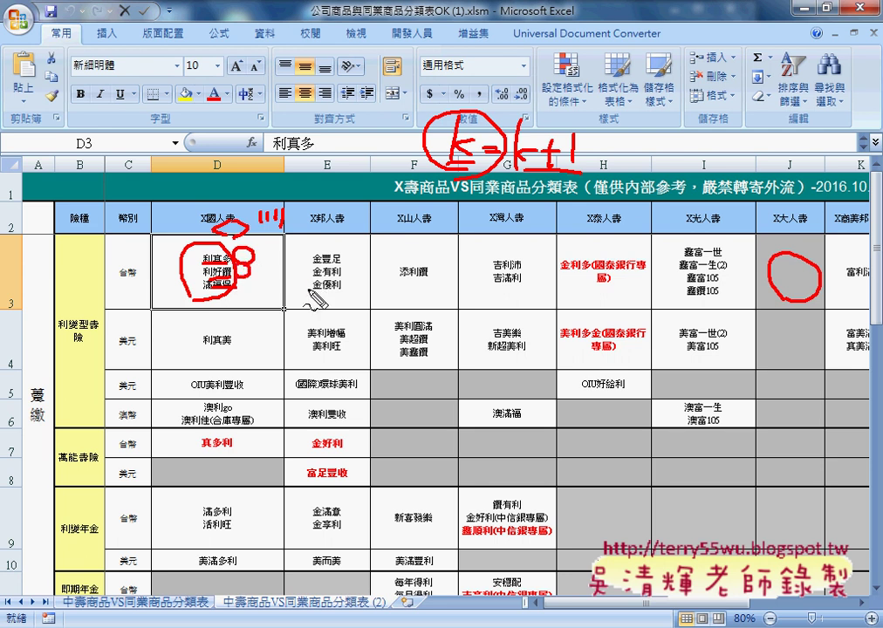
pyautogui.press('Escape')
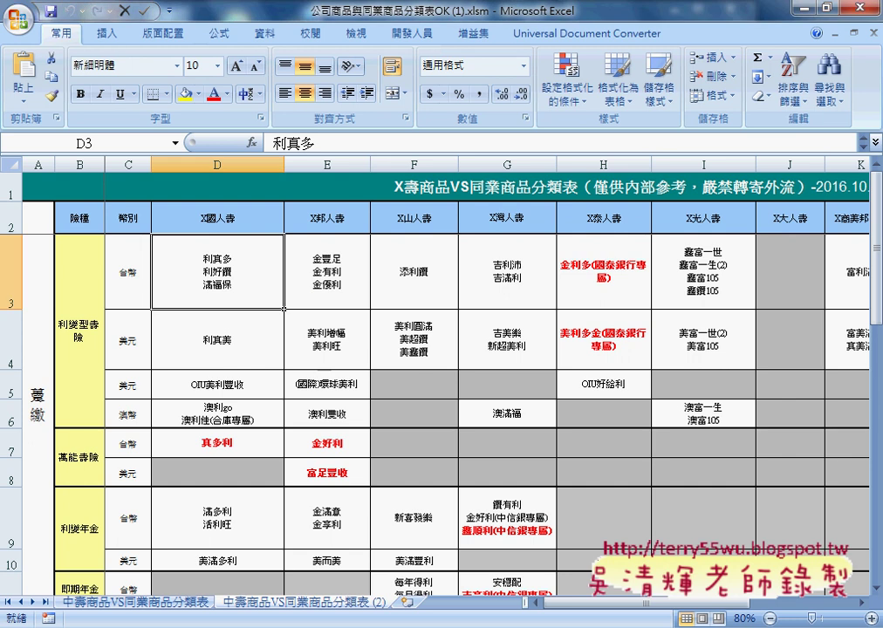
# Step: Bring up the 103_判斷數字或非數字個數.docx document in Chrome and scroll to its ASCII table
pyautogui.click(333, 572)
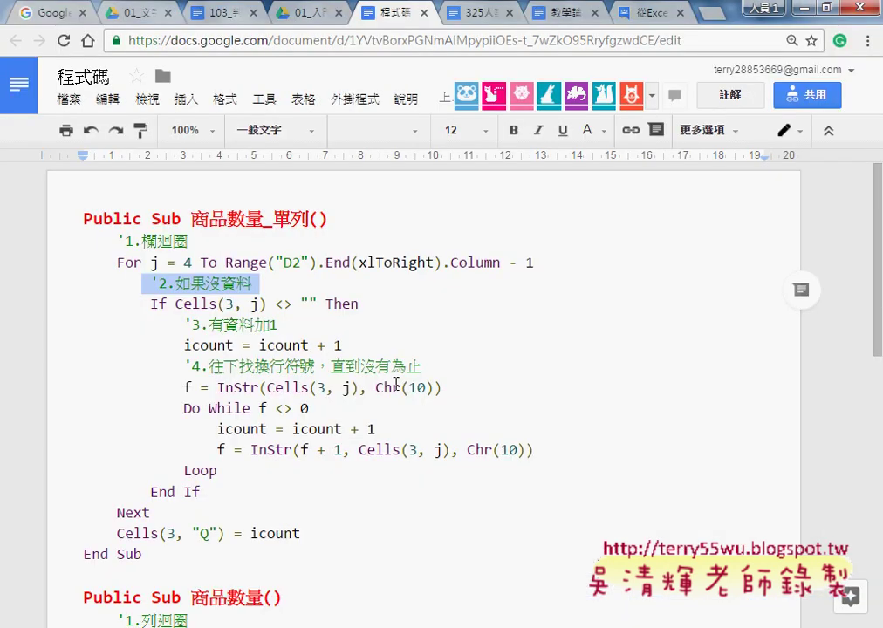
pyautogui.click(479, 19)
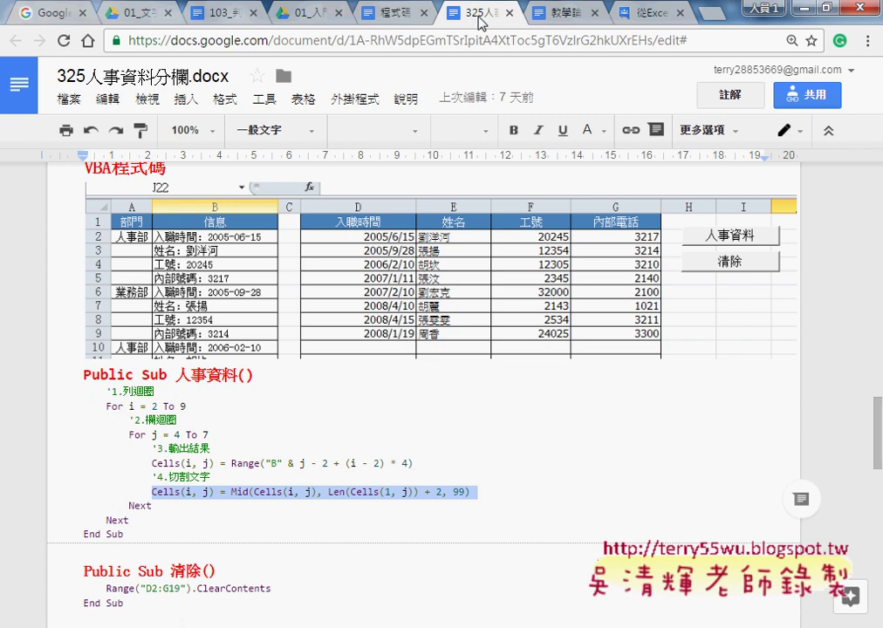
pyautogui.click(194, 13)
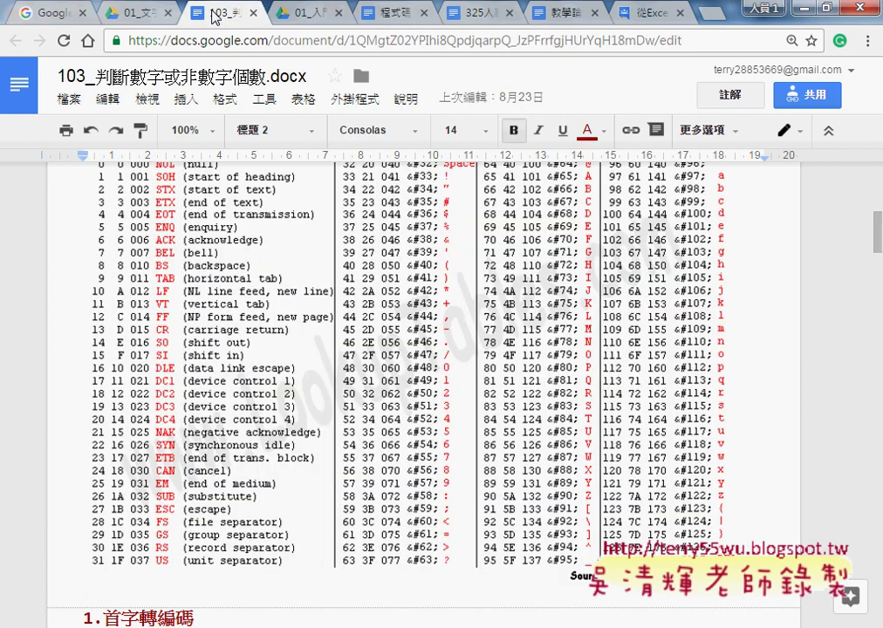
pyautogui.scroll(5, 240, 190)
pyautogui.scroll(5, 239, 187)
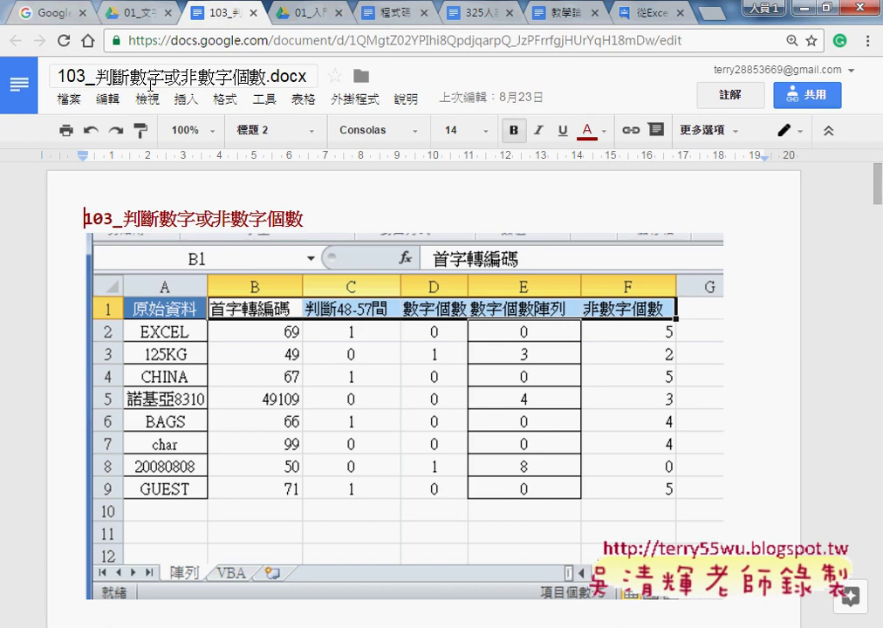
pyautogui.scroll(-1, 296, 338)
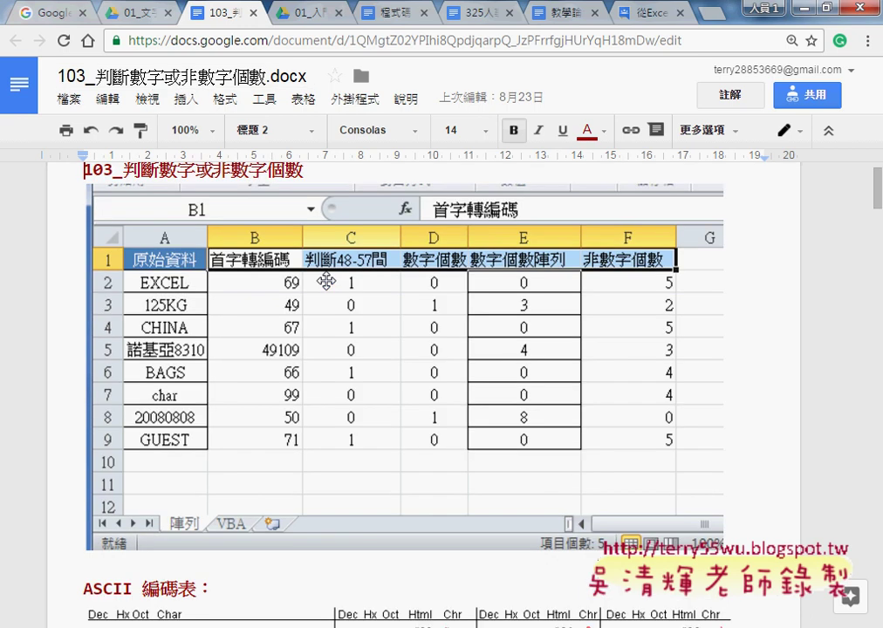
pyautogui.scroll(-4, 324, 276)
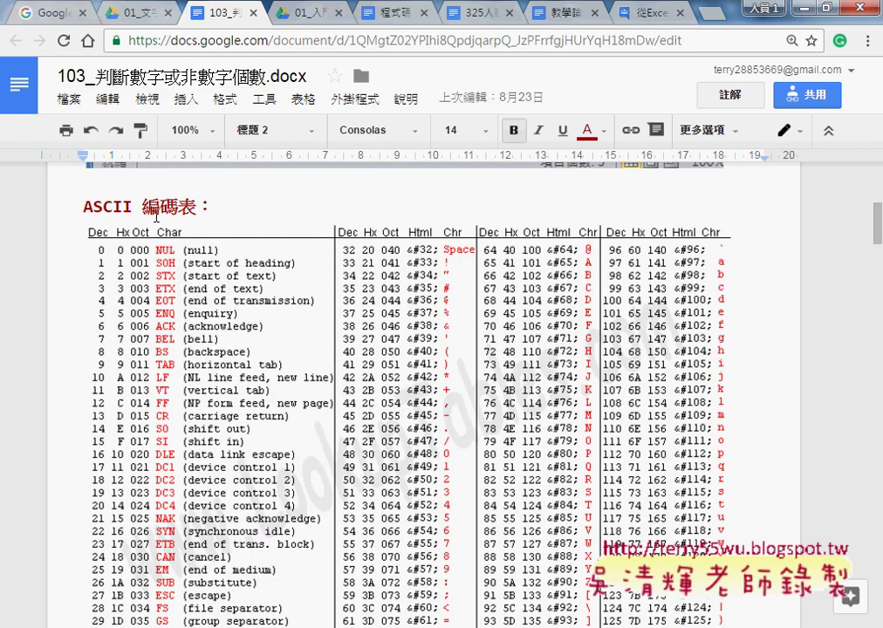
pyautogui.scroll(-1, 157, 213)
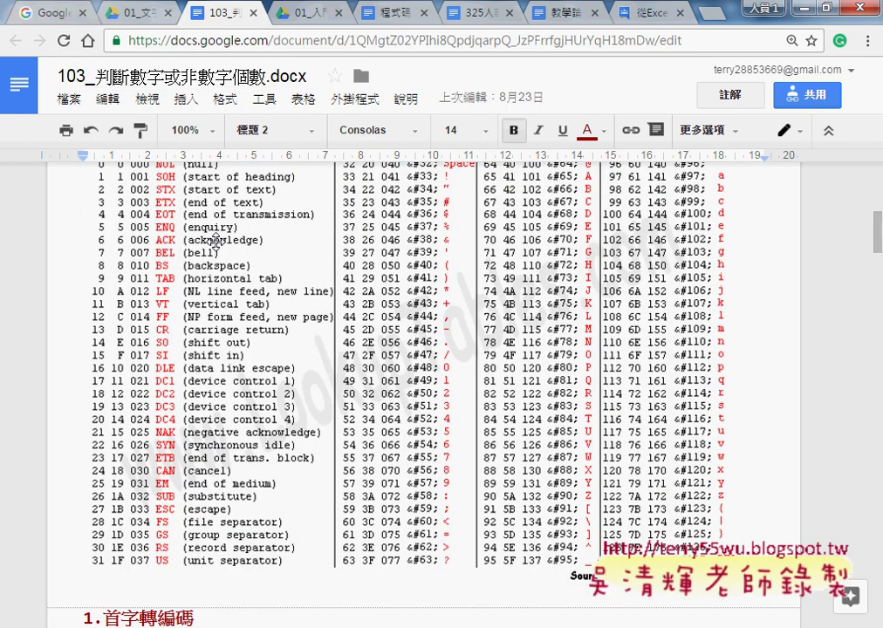
pyautogui.scroll(1, 166, 190)
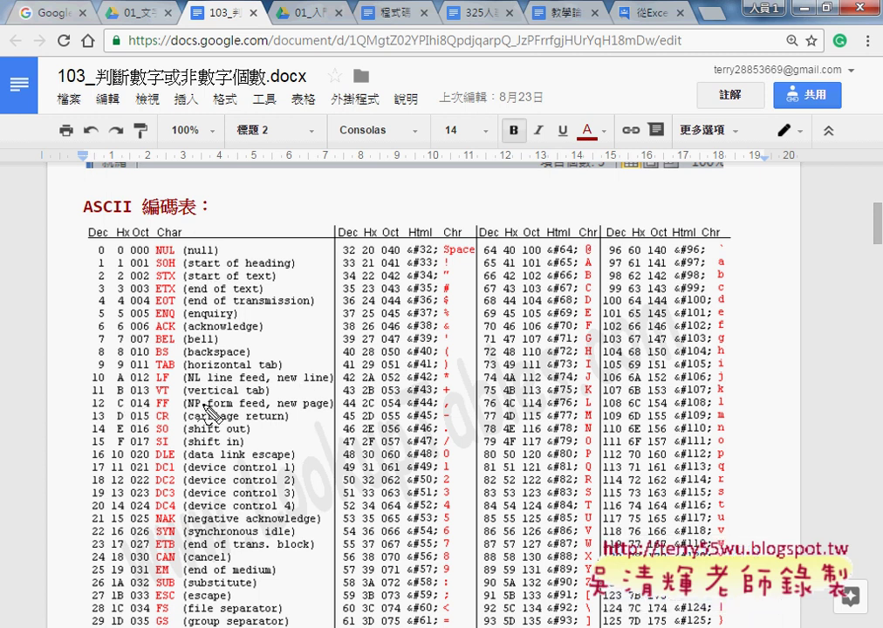
# Step: Annotate the LF row, marking code 10, NL and new line, and note ASCII beside it
pyautogui.moveTo(103, 373); pyautogui.dragTo(100, 390)
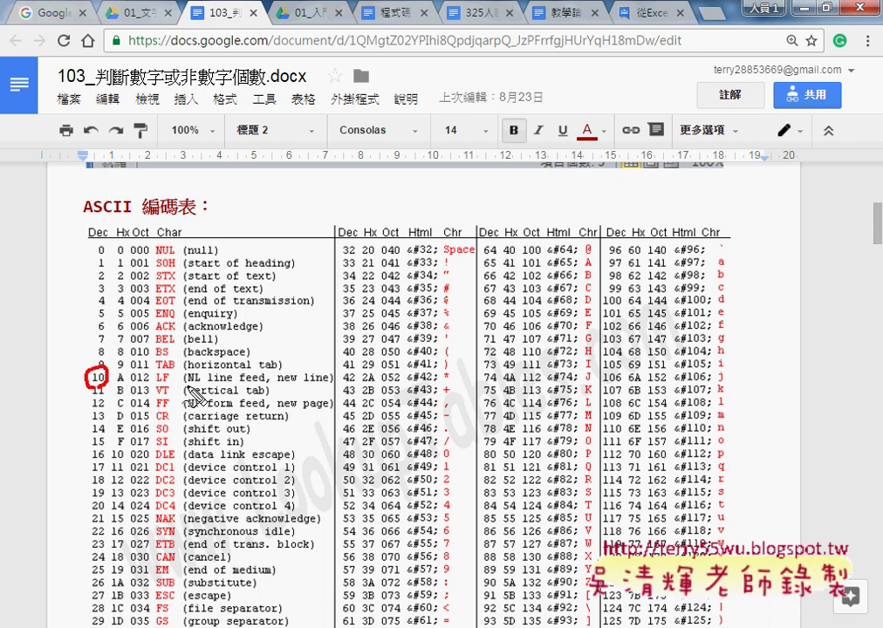
pyautogui.moveTo(200, 388); pyautogui.dragTo(186, 386)
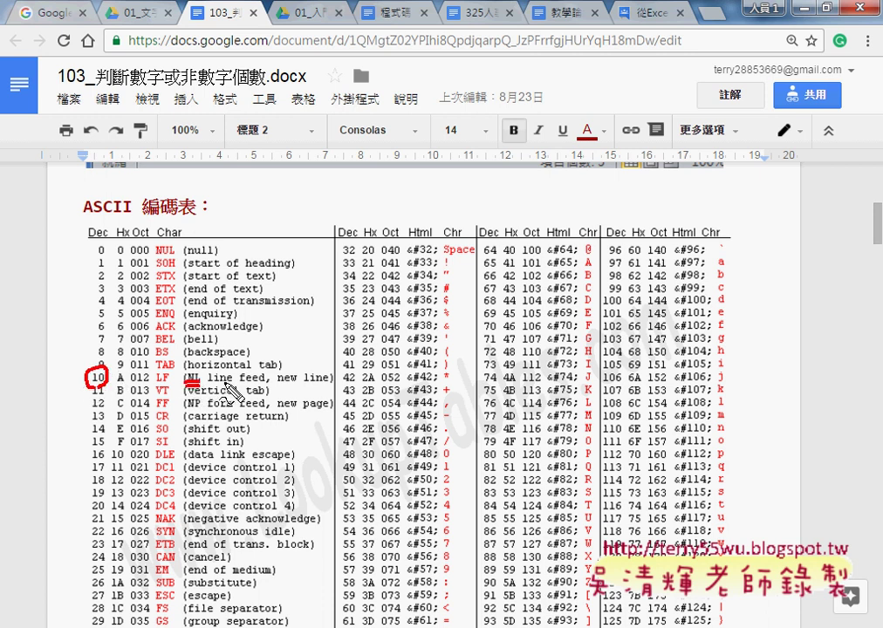
pyautogui.moveTo(277, 381); pyautogui.dragTo(333, 384)
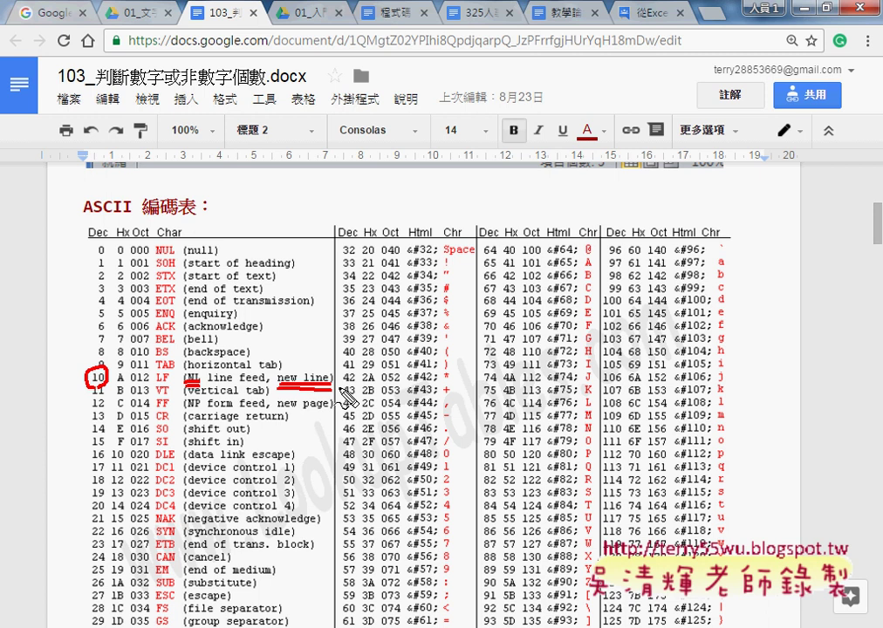
pyautogui.moveTo(83, 391); pyautogui.dragTo(113, 392)
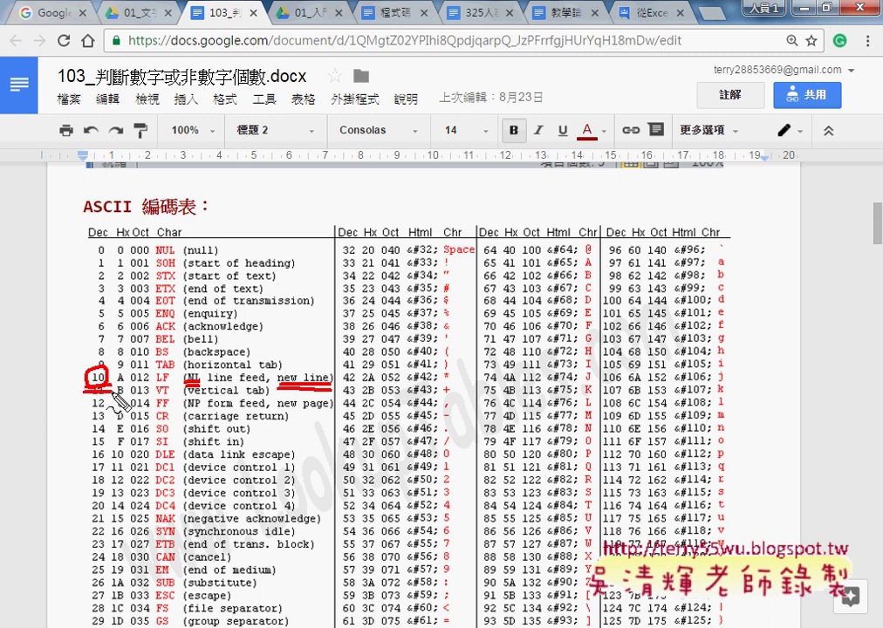
pyautogui.moveTo(29, 397)
pyautogui.mouseDown()
pyautogui.moveTo(46, 397)
pyautogui.moveTo(48, 380)
pyautogui.moveTo(53, 393)
pyautogui.moveTo(77, 394)
pyautogui.mouseUp()
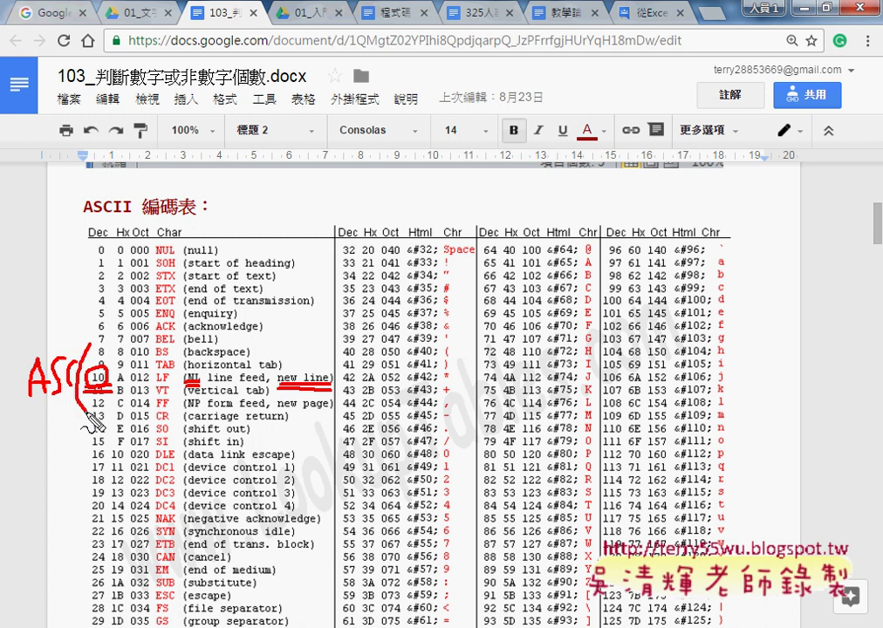
pyautogui.moveTo(131, 336)
pyautogui.mouseDown()
pyautogui.moveTo(116, 409)
pyautogui.moveTo(105, 401)
pyautogui.mouseUp()
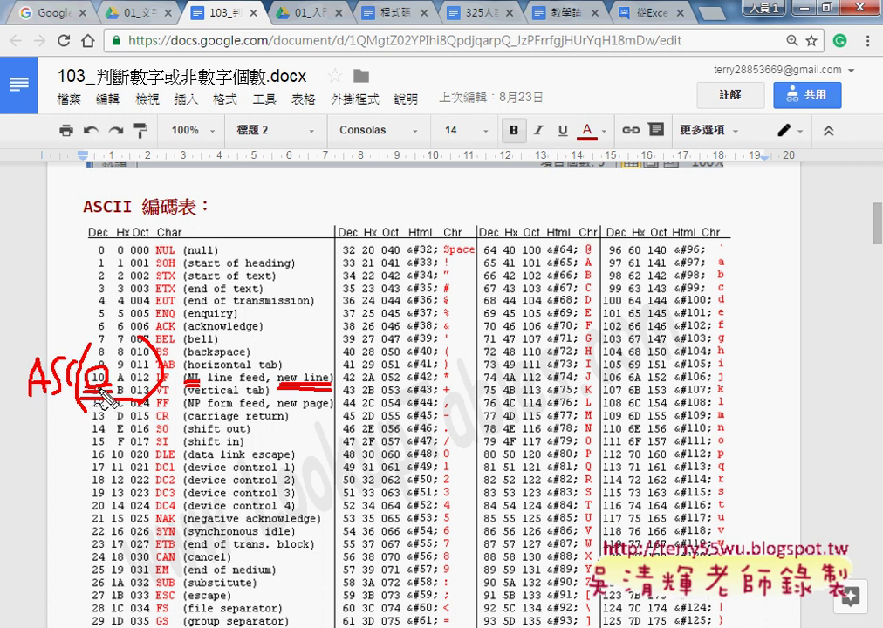
pyautogui.moveTo(85, 402); pyautogui.dragTo(36, 406)
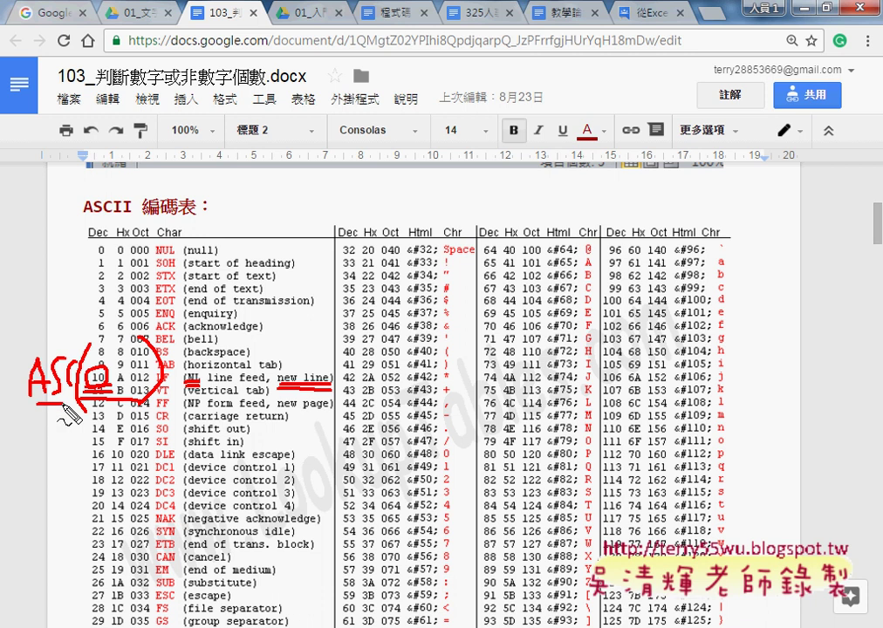
# Step: Write an Instr note linked to the table, then clear all pen annotations
pyautogui.moveTo(40, 279)
pyautogui.mouseDown()
pyautogui.moveTo(38, 307)
pyautogui.moveTo(57, 286)
pyautogui.moveTo(77, 308)
pyautogui.moveTo(103, 307)
pyautogui.moveTo(112, 289)
pyautogui.moveTo(122, 310)
pyautogui.mouseUp()
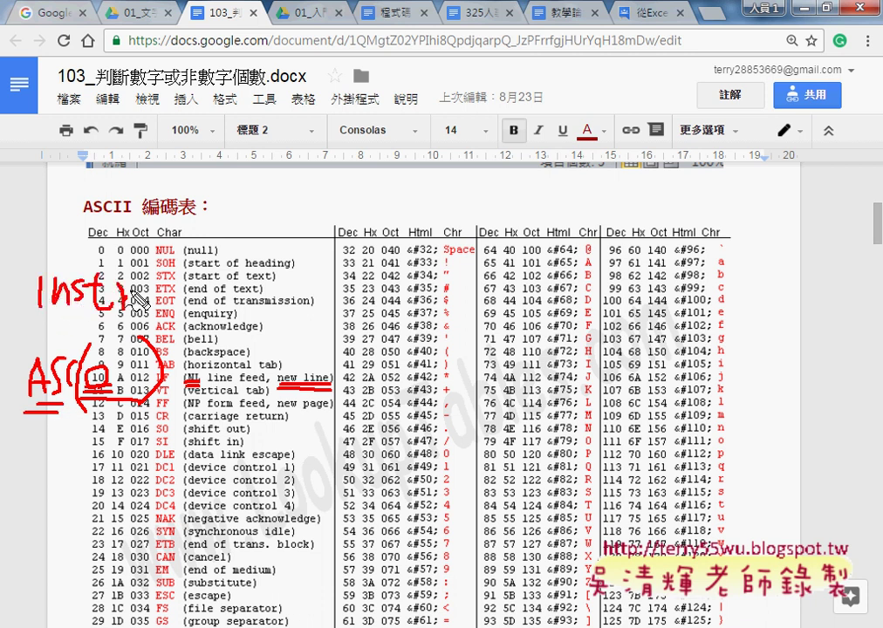
pyautogui.moveTo(54, 330); pyautogui.dragTo(129, 329)
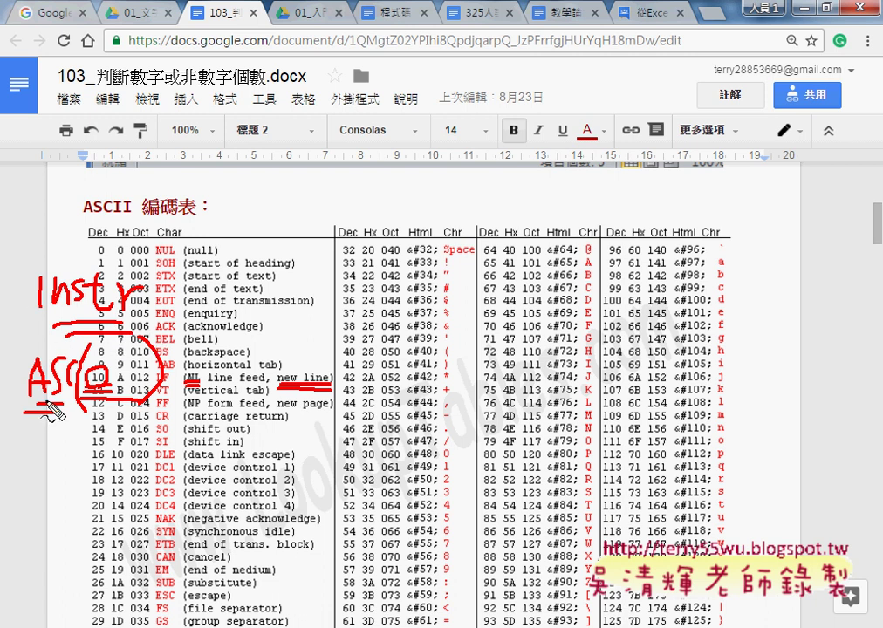
pyautogui.moveTo(53, 411); pyautogui.dragTo(90, 409)
pyautogui.moveTo(187, 252); pyautogui.dragTo(155, 343)
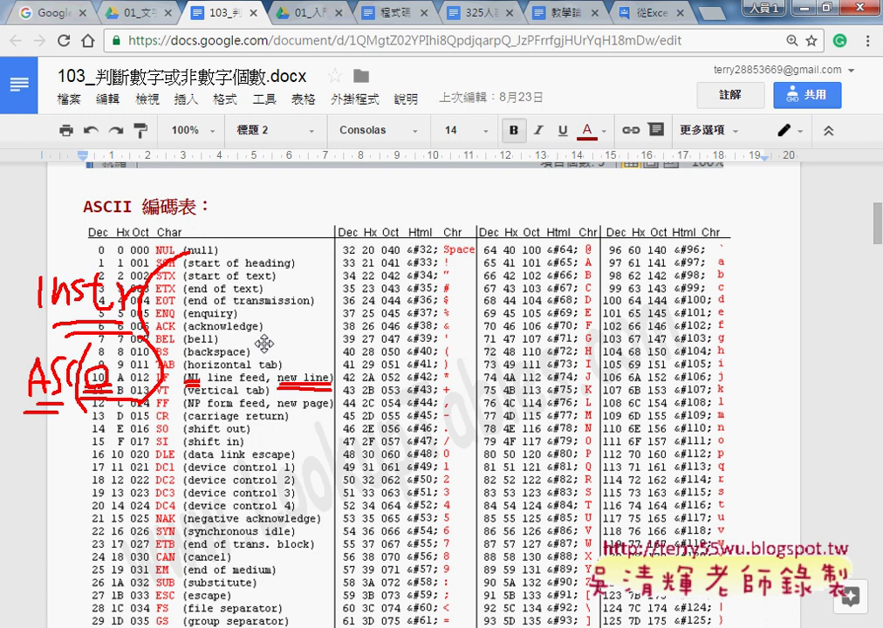
pyautogui.press('Escape')
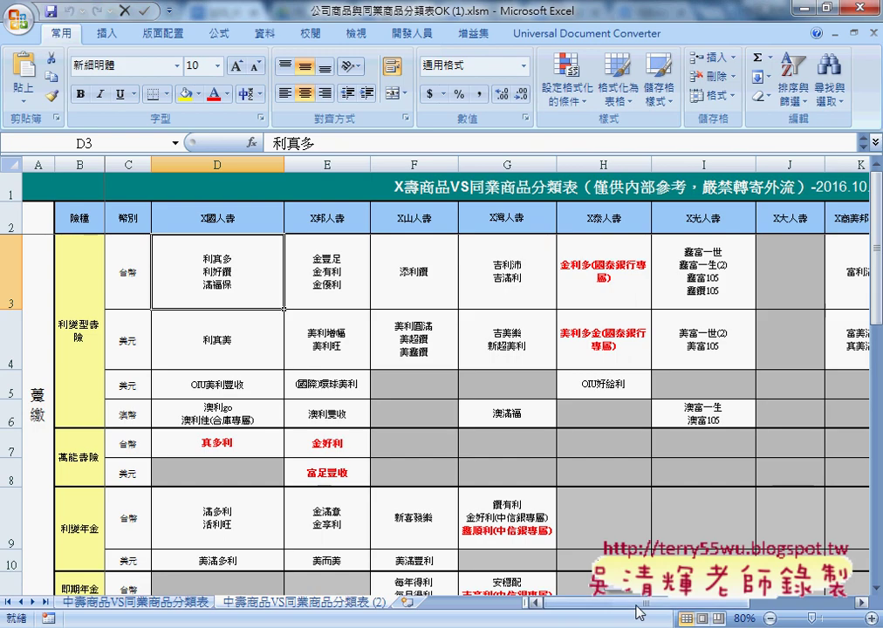
# Step: Clear the 合計 count and open the 商品數量_單列 button's assigned macro code in the editor
pyautogui.moveTo(689, 609); pyautogui.dragTo(755, 609)
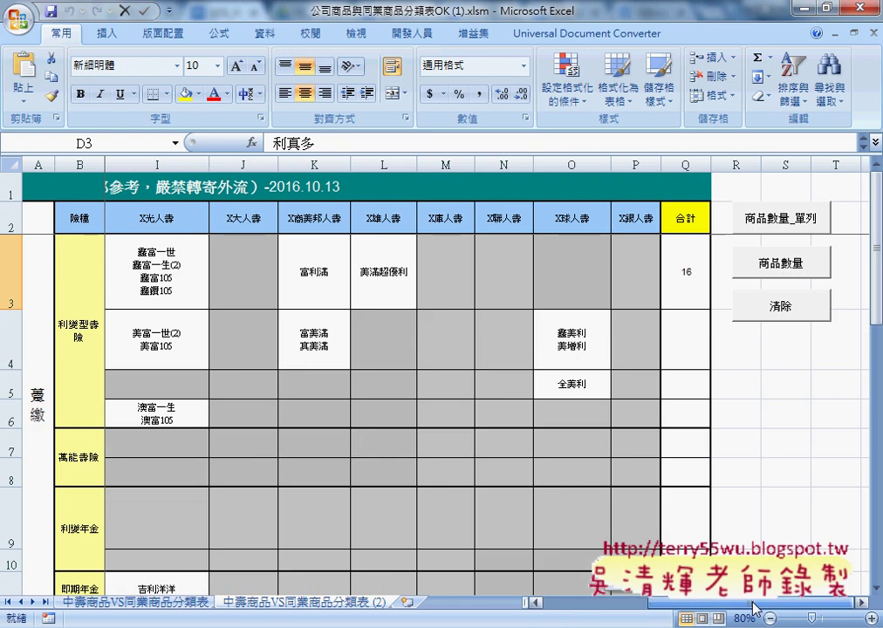
pyautogui.click(738, 310)
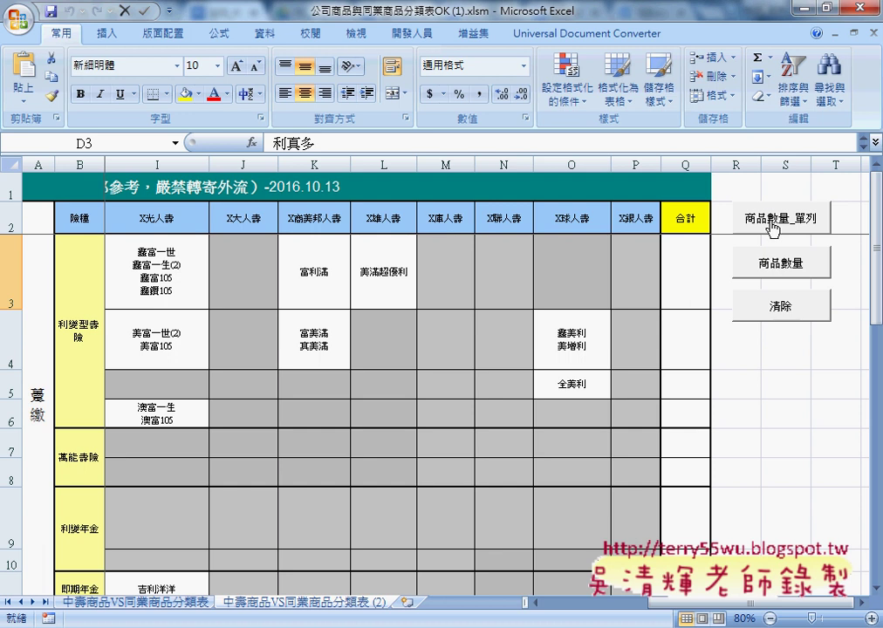
pyautogui.rightClick(773, 229)
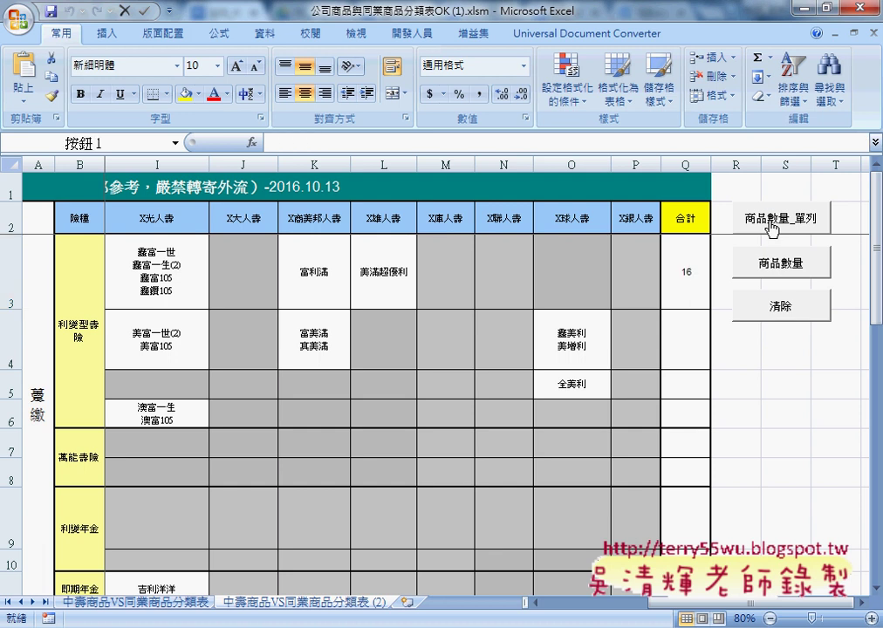
pyautogui.click(703, 361)
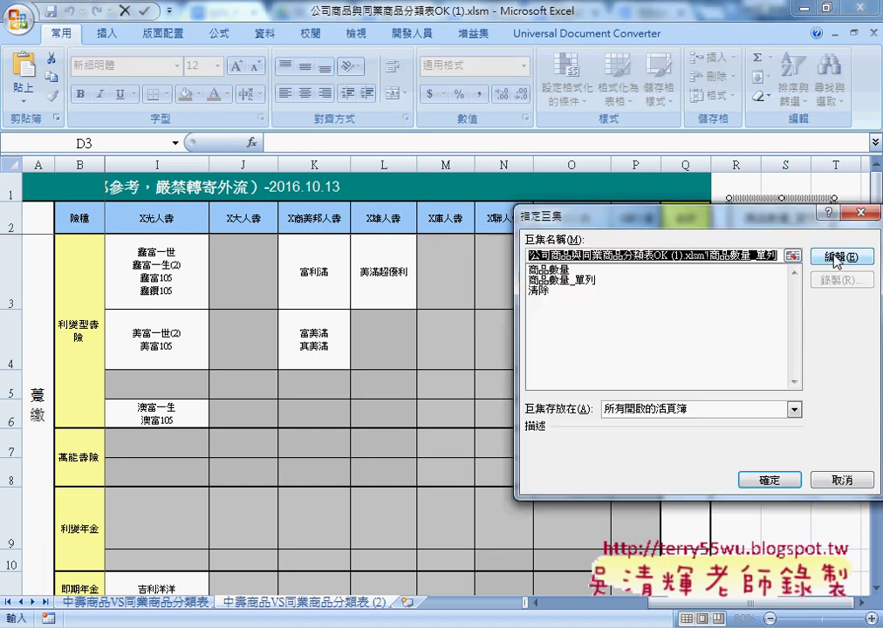
pyautogui.click(847, 312)
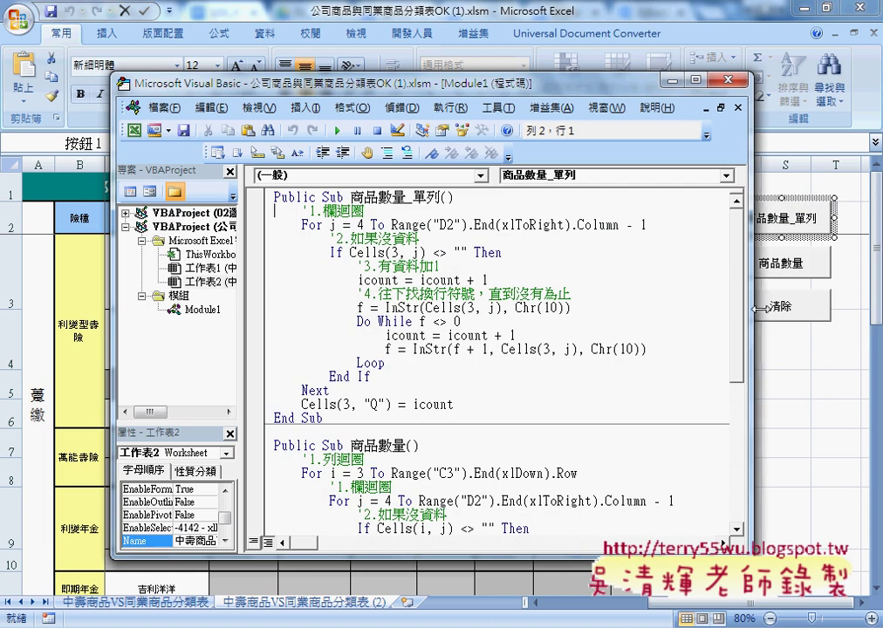
pyautogui.moveTo(749, 288); pyautogui.dragTo(810, 288)
# Step: Go over the loop header: variable j, start value 4, Range("D2") and End(xlToRight).Column
pyautogui.doubleClick(333, 225)
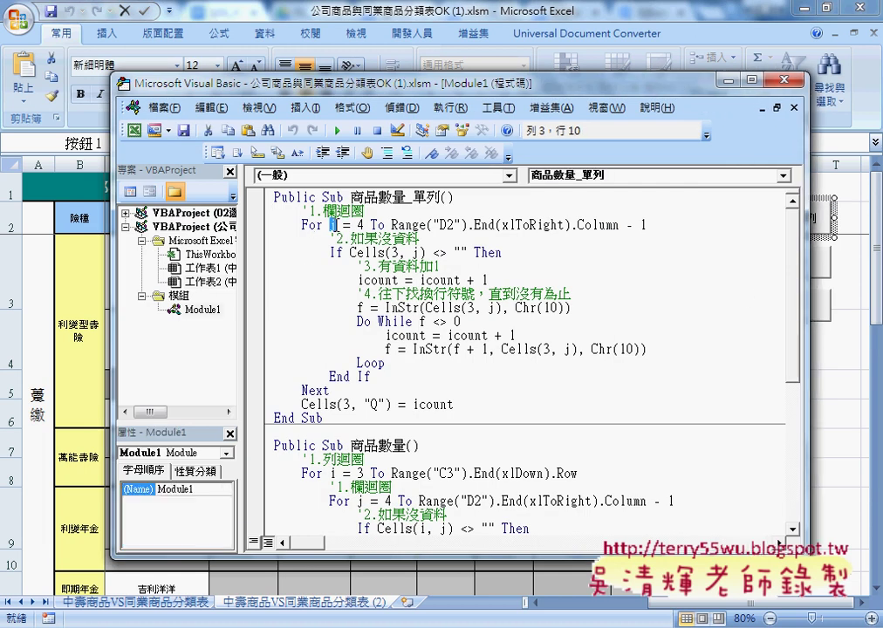
pyautogui.doubleClick(361, 225)
pyautogui.moveTo(390, 225); pyautogui.dragTo(454, 228)
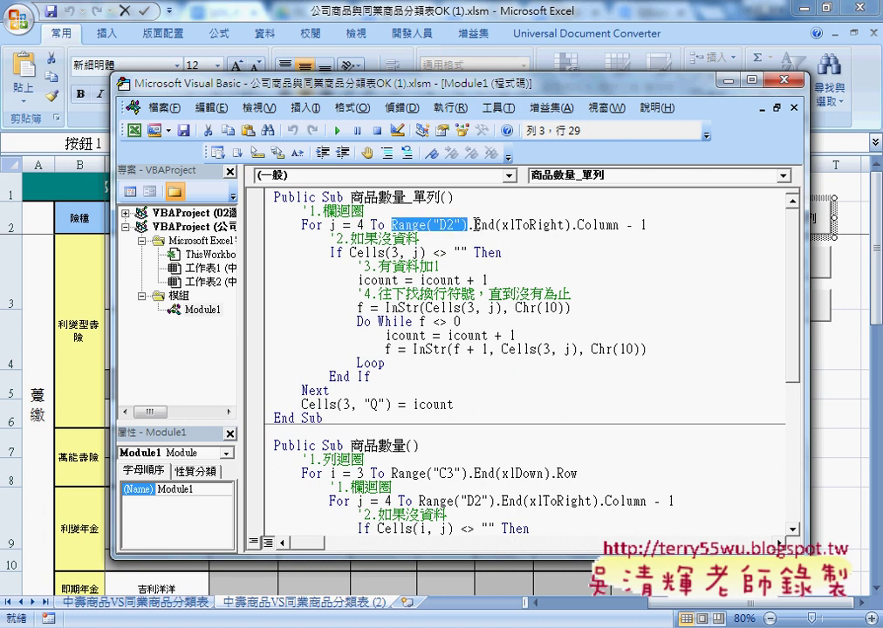
pyautogui.moveTo(474, 225); pyautogui.dragTo(619, 226)
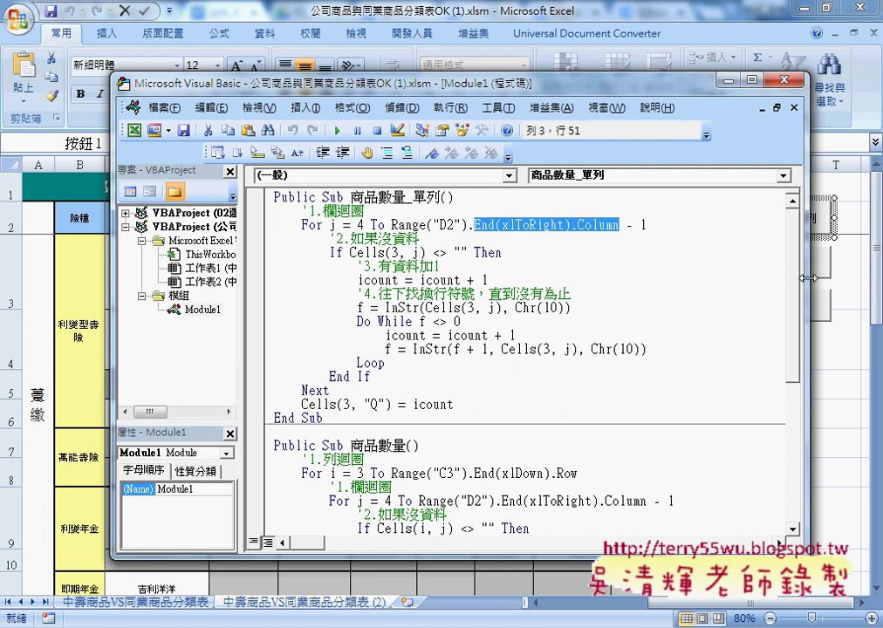
pyautogui.moveTo(809, 278); pyautogui.dragTo(601, 262)
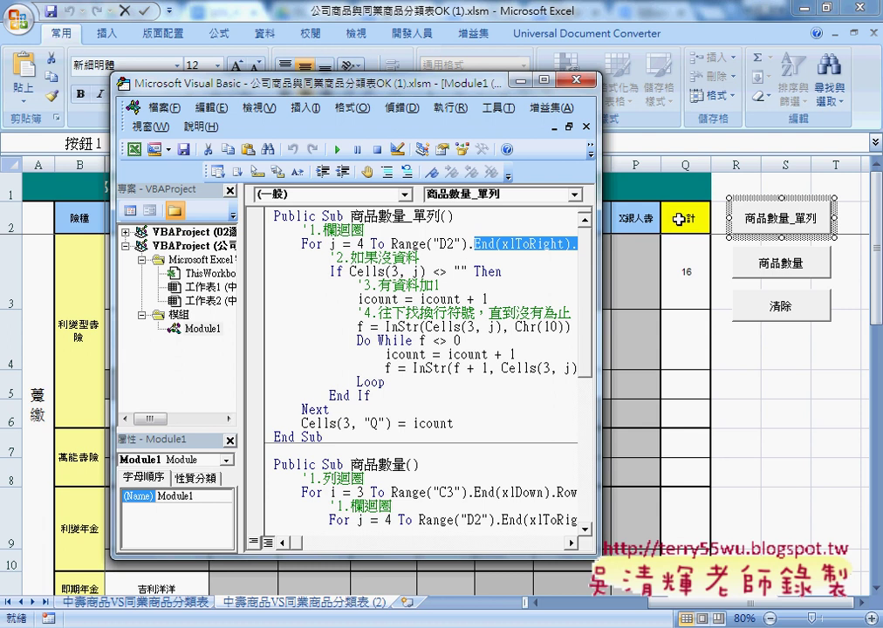
pyautogui.moveTo(600, 262); pyautogui.dragTo(747, 261)
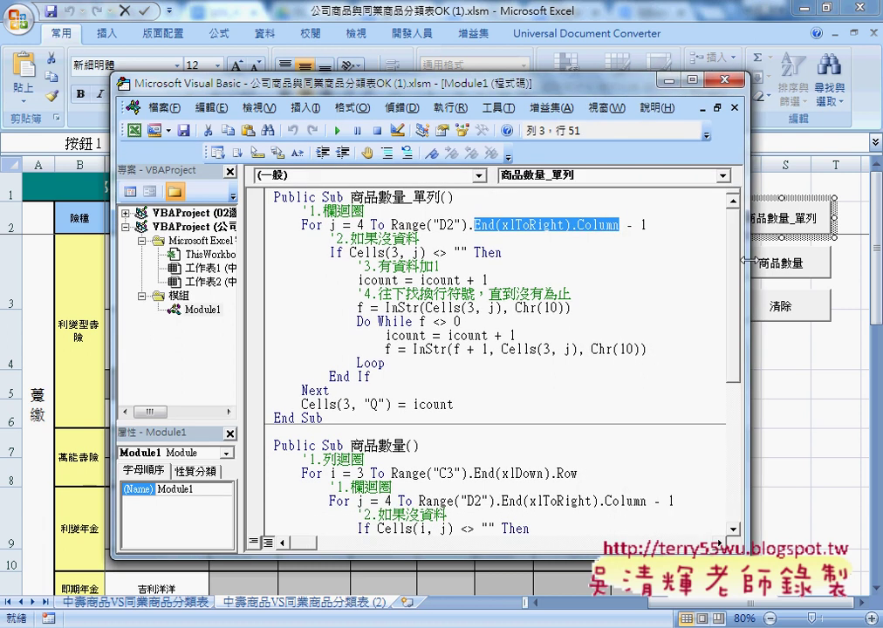
# Step: Highlight the '2.如果沒資料 comment and the If Cells(3, j) <> "" condition, picking out row 3
pyautogui.click(319, 394)
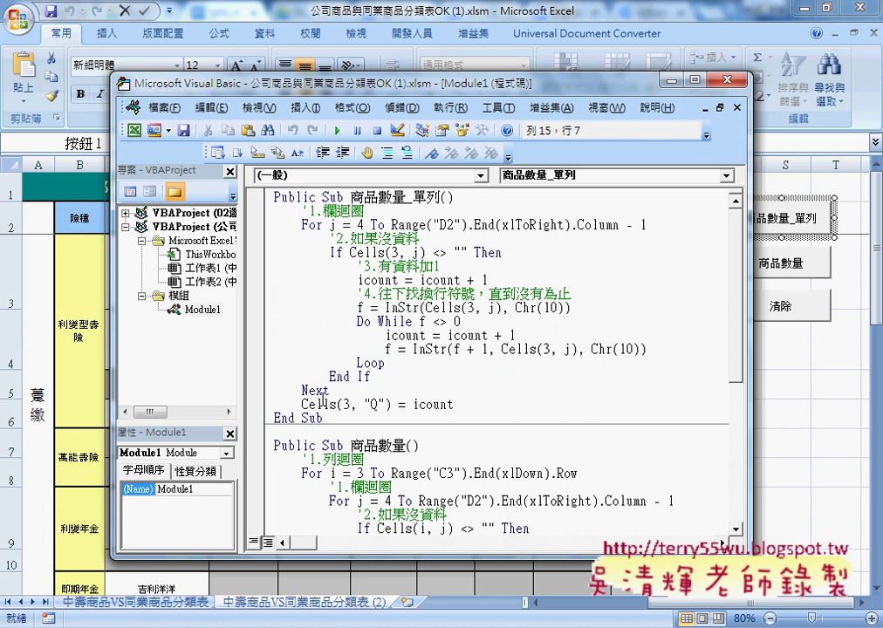
pyautogui.moveTo(330, 238); pyautogui.dragTo(421, 238)
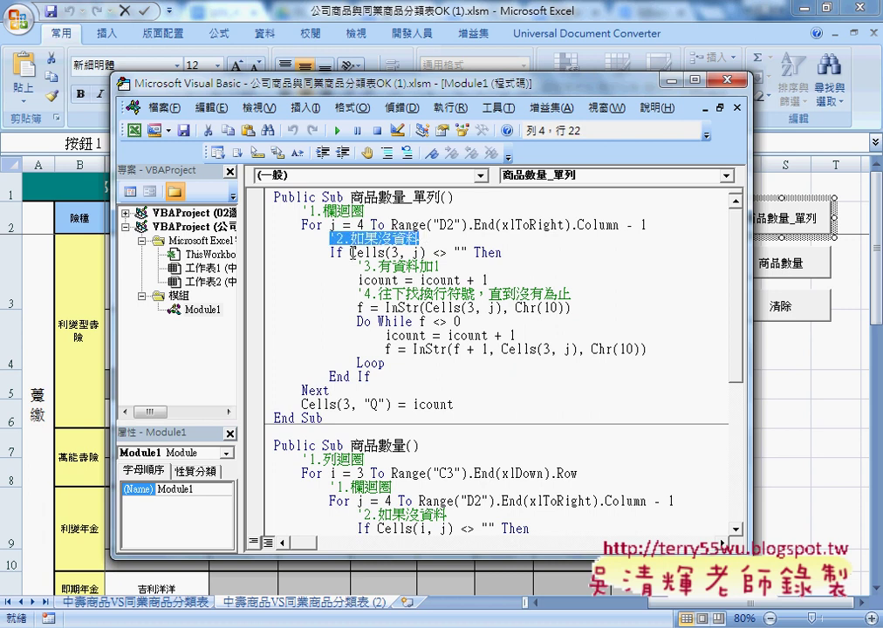
pyautogui.moveTo(351, 252); pyautogui.dragTo(467, 252)
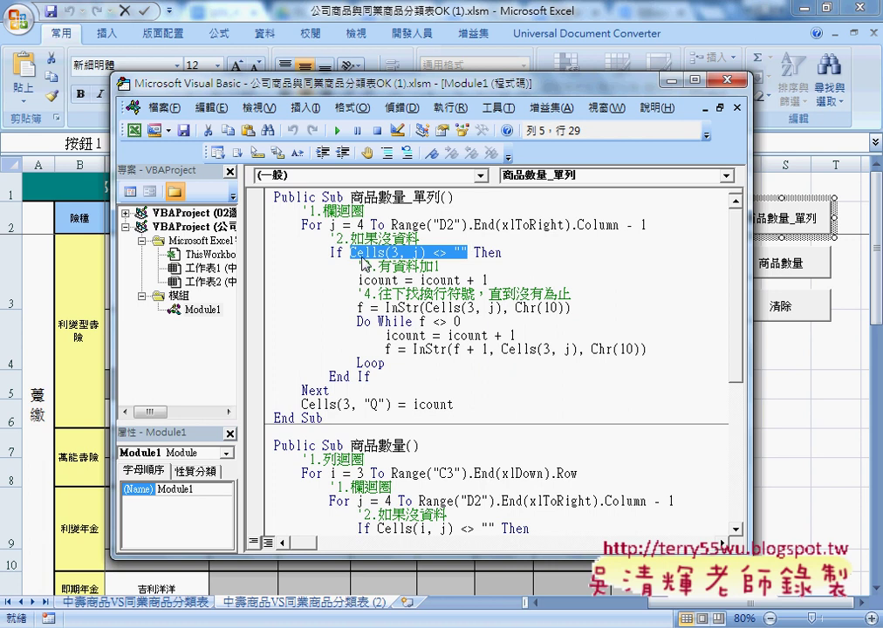
pyautogui.doubleClick(394, 252)
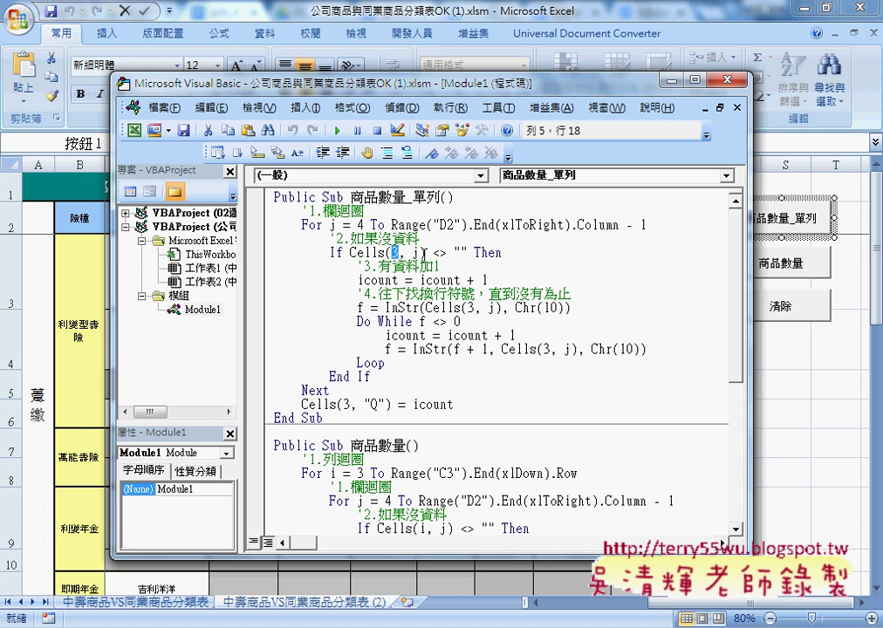
pyautogui.moveTo(468, 253); pyautogui.dragTo(351, 252)
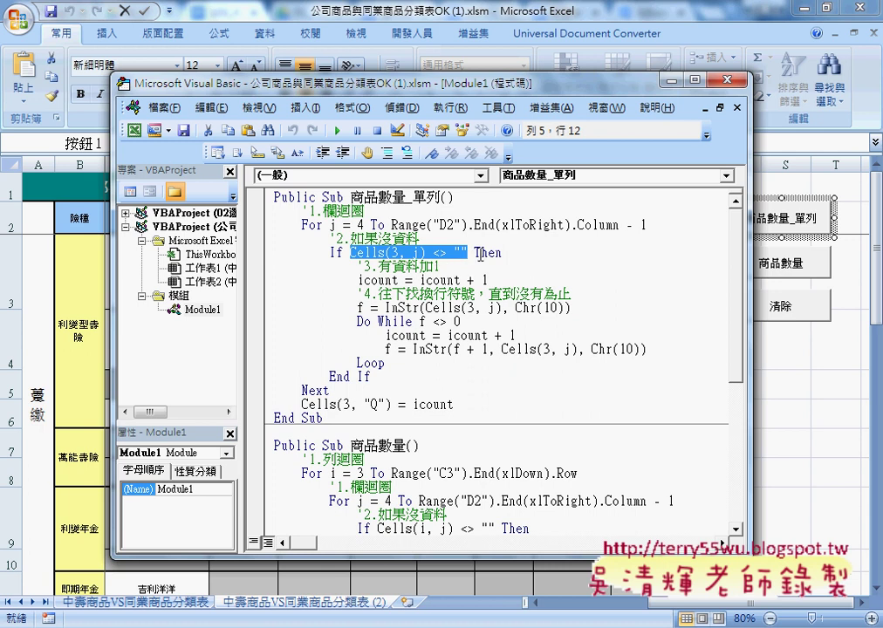
pyautogui.moveTo(358, 281); pyautogui.dragTo(397, 281)
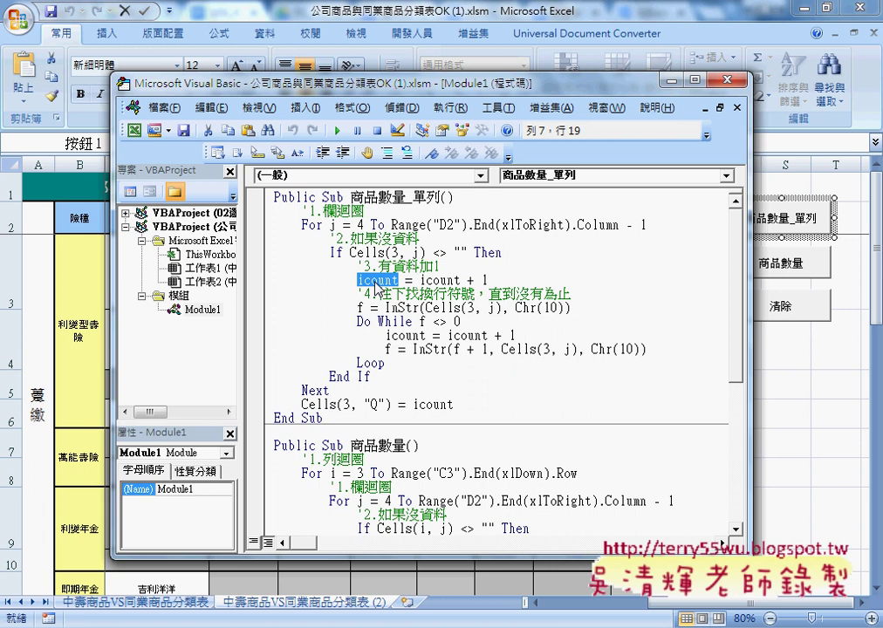
pyautogui.moveTo(419, 280)
pyautogui.mouseDown()
pyautogui.moveTo(461, 281)
pyautogui.moveTo(420, 280)
pyautogui.mouseUp()
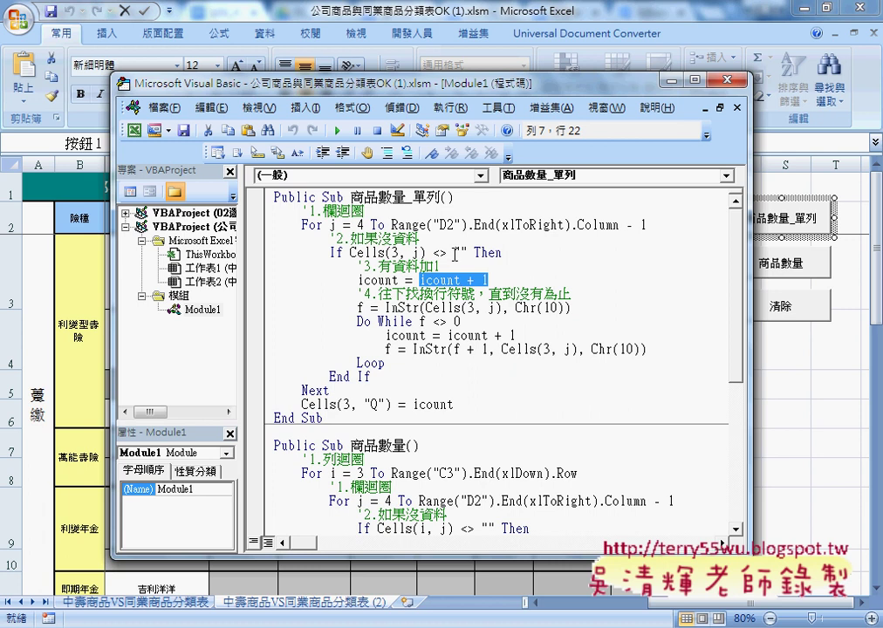
pyautogui.moveTo(488, 280); pyautogui.dragTo(420, 280)
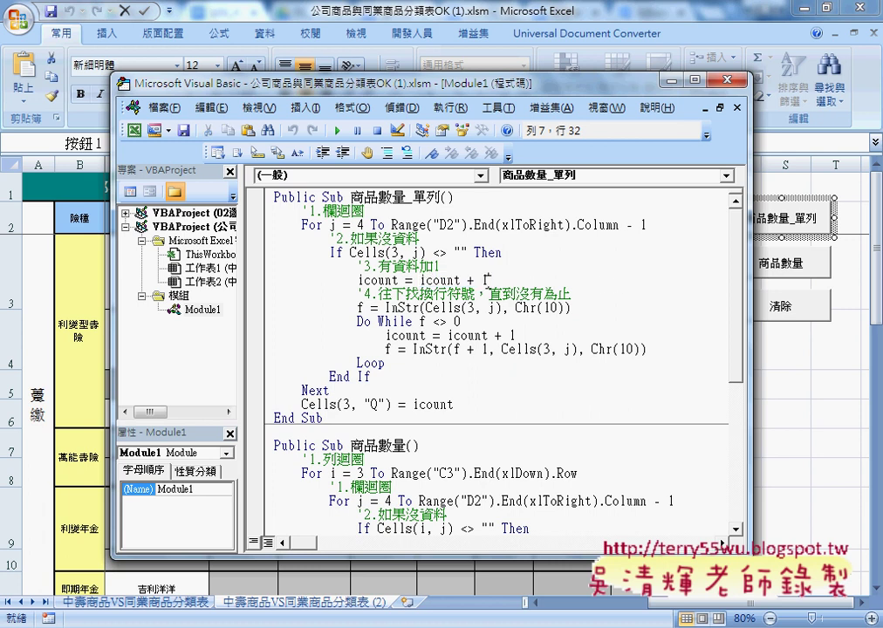
pyautogui.click(400, 280)
pyautogui.moveTo(385, 307); pyautogui.dragTo(417, 307)
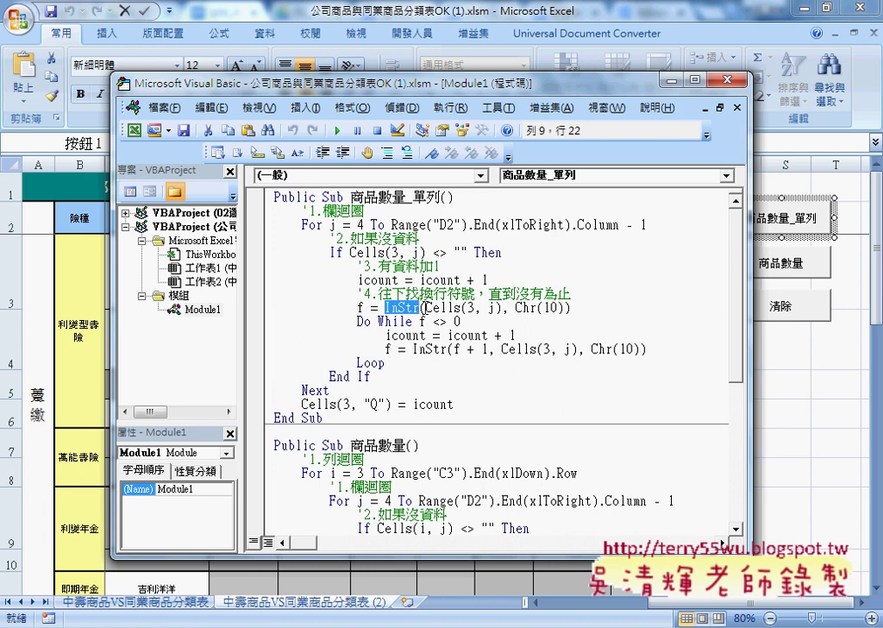
# Step: Highlight InStr's Cells(3, j) and Chr(10) arguments, narrowing down to the number 10
pyautogui.moveTo(426, 307); pyautogui.dragTo(504, 307)
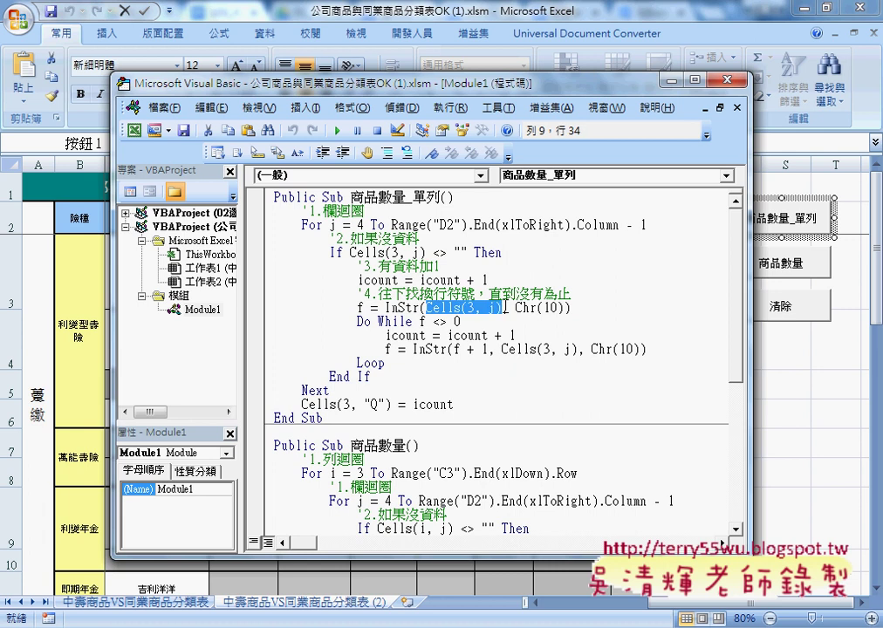
pyautogui.click(514, 307)
pyautogui.moveTo(516, 307); pyautogui.dragTo(567, 307)
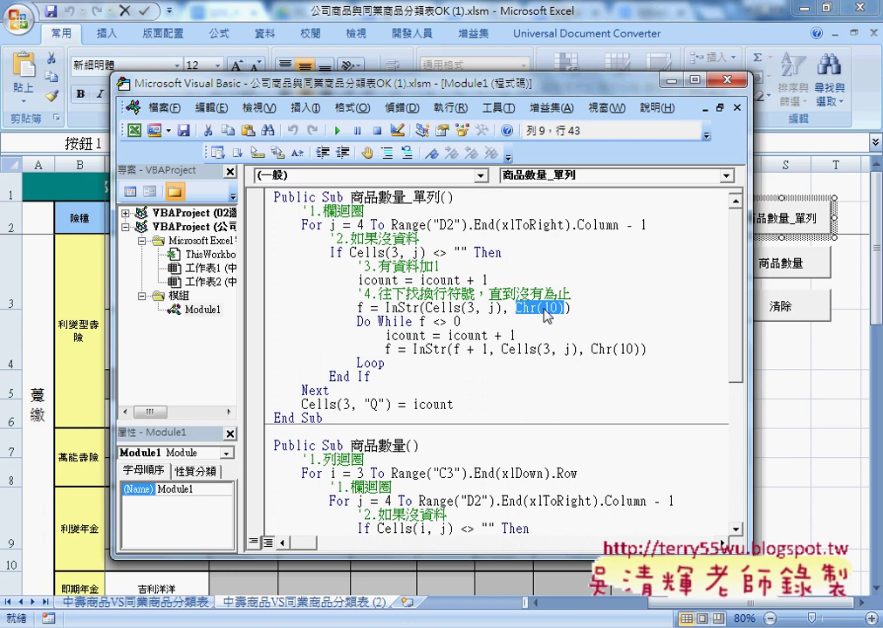
pyautogui.hotkey('shift', 'Left')
pyautogui.hotkey('shift', 'Left')
pyautogui.hotkey('shift', 'Left')
pyautogui.hotkey('shift', 'Left')
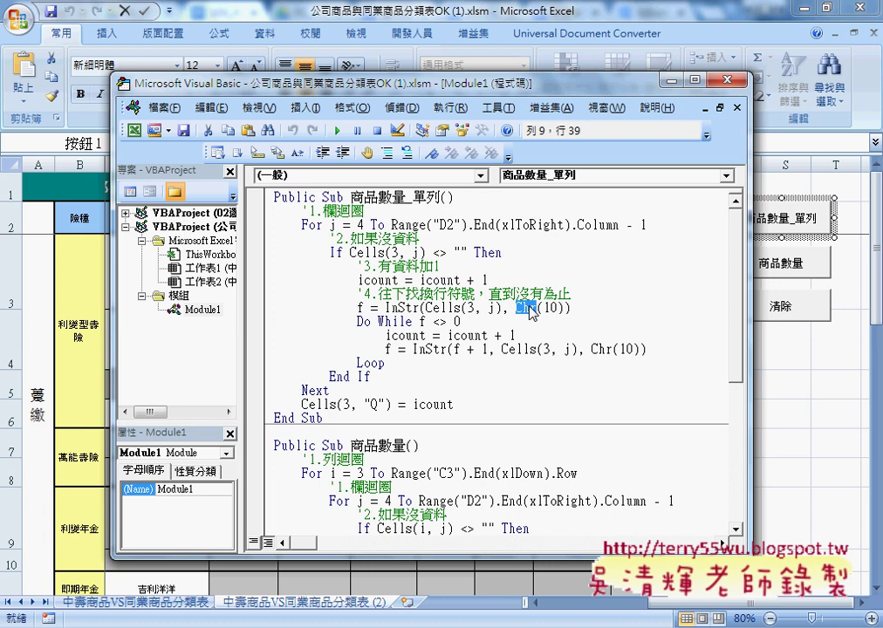
pyautogui.click(557, 308)
pyautogui.hotkey('shift', 'Left')
pyautogui.hotkey('shift', 'Left')
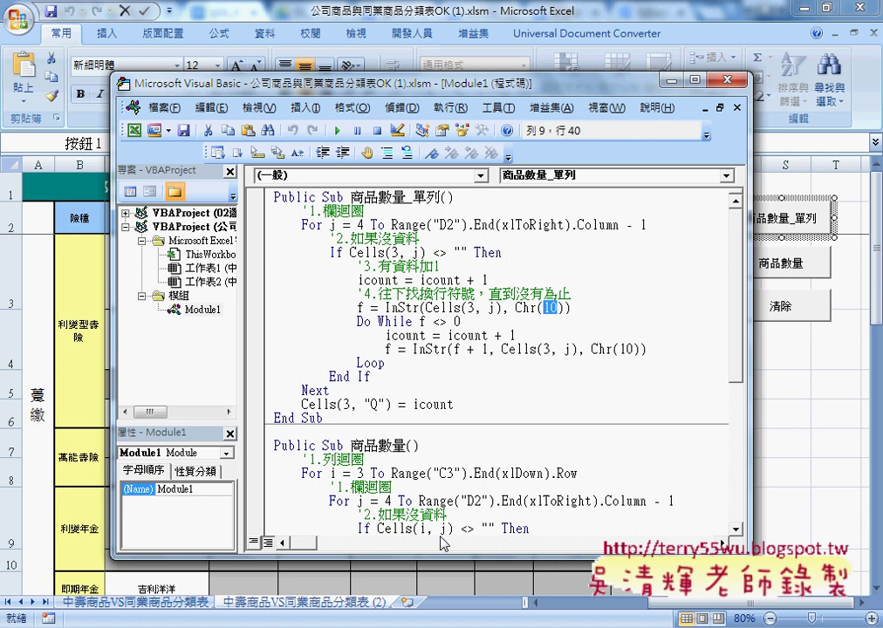
# Step: Check code 10 in the ASCII table, then return to the comparison worksheet showing 16
pyautogui.click(342, 534)
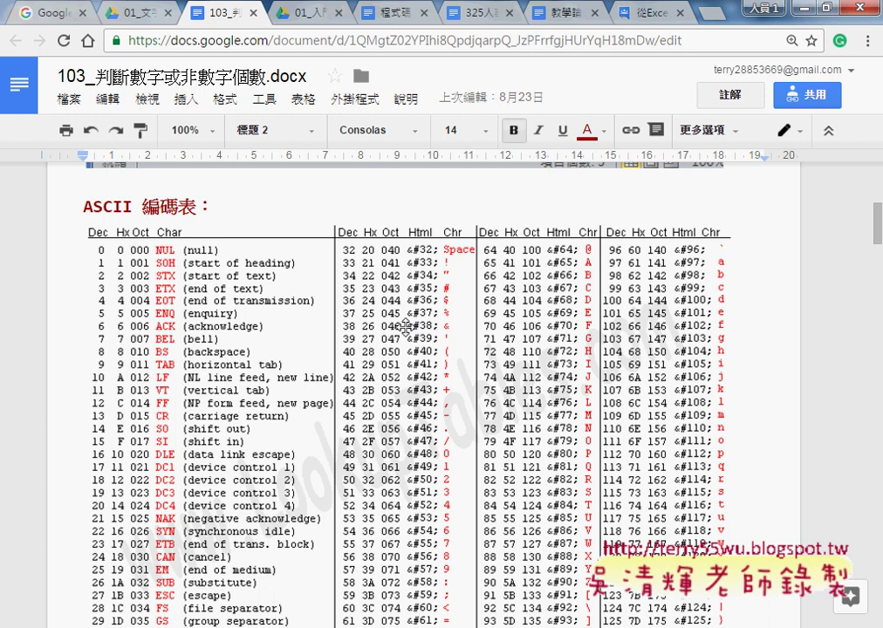
pyautogui.click(827, 7)
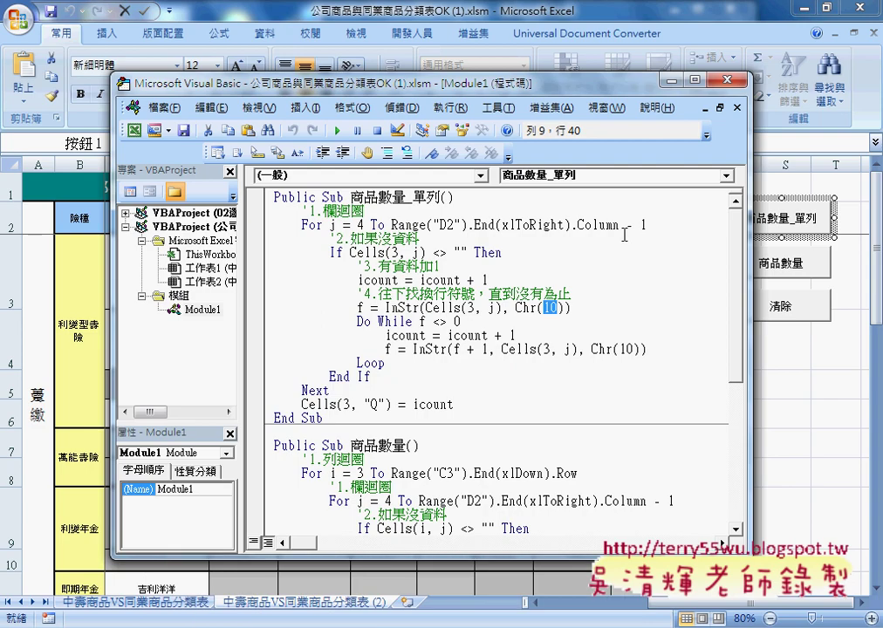
pyautogui.moveTo(515, 308); pyautogui.dragTo(567, 309)
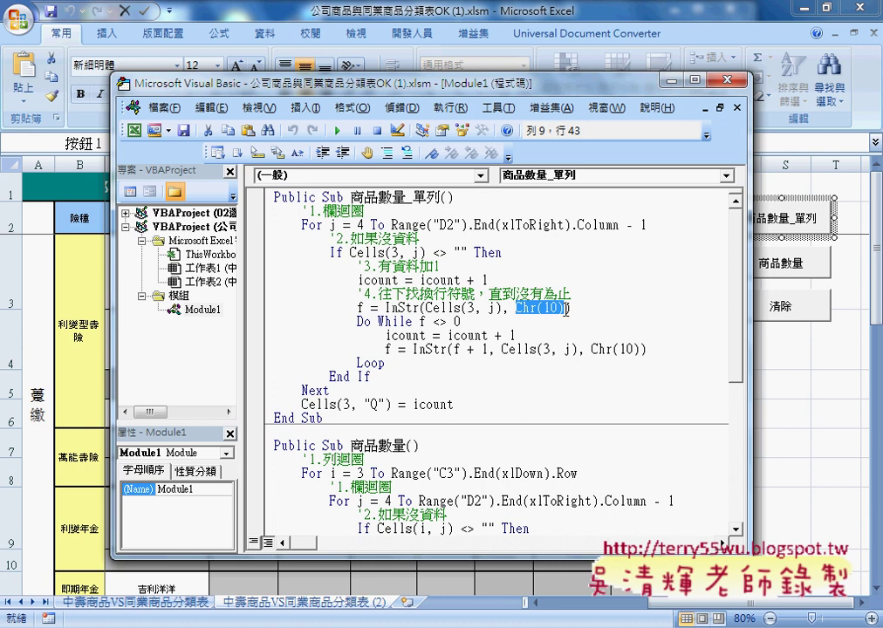
pyautogui.click(567, 310)
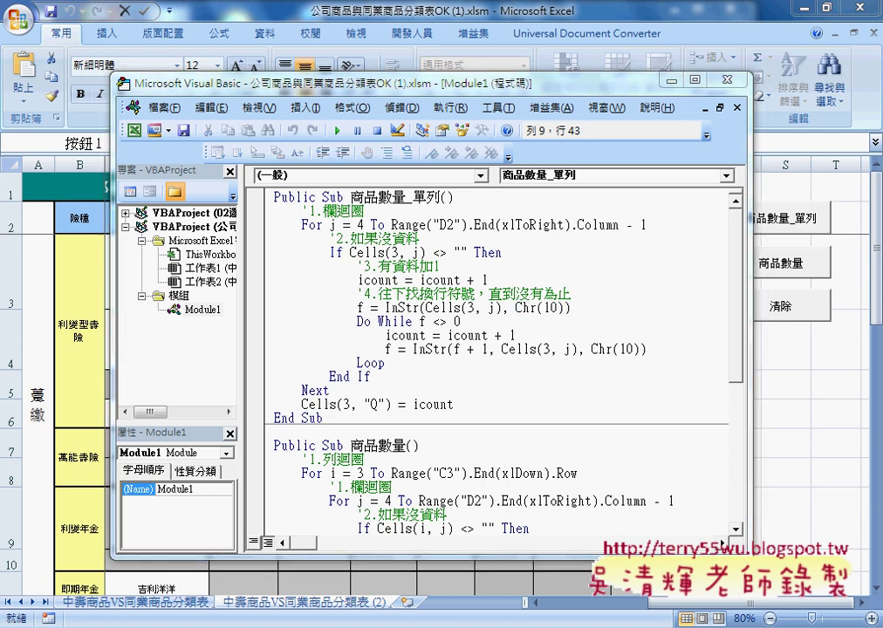
pyautogui.click(402, 574)
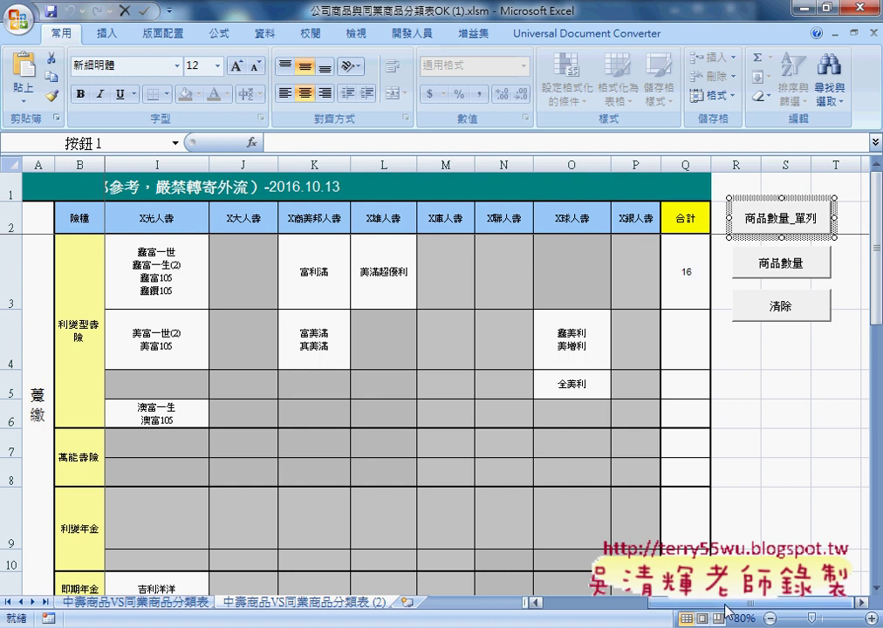
# Step: Insert the 文字 function CHAR with Number 65 into V3, giving =CHAR(65) which returns A
pyautogui.click(861, 602)
pyautogui.click(686, 262)
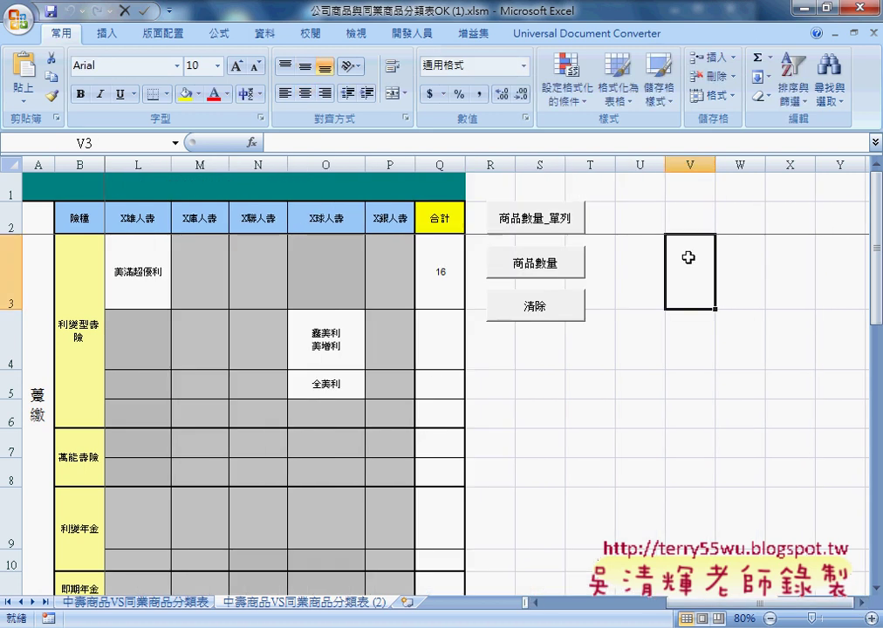
pyautogui.click(253, 142)
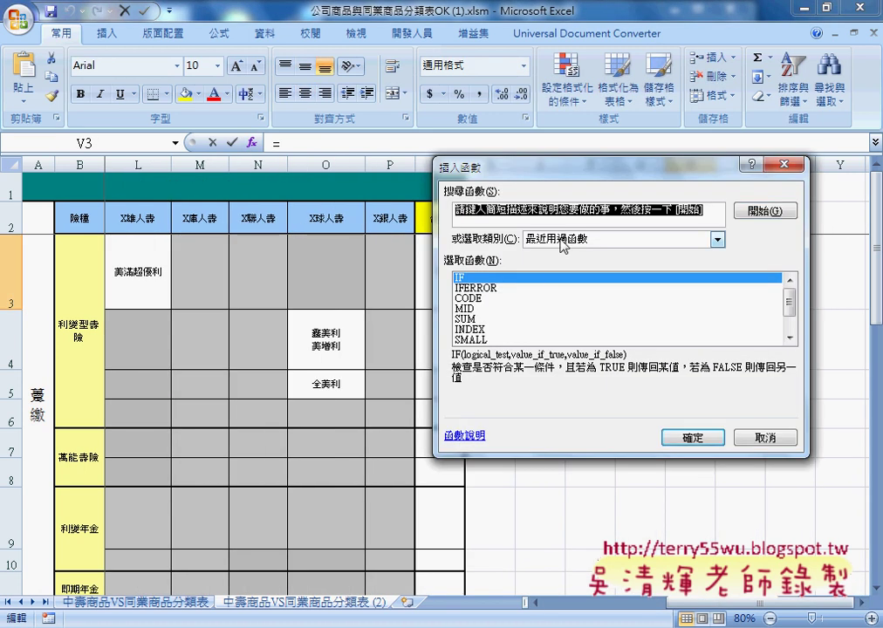
pyautogui.click(717, 239)
pyautogui.click(569, 337)
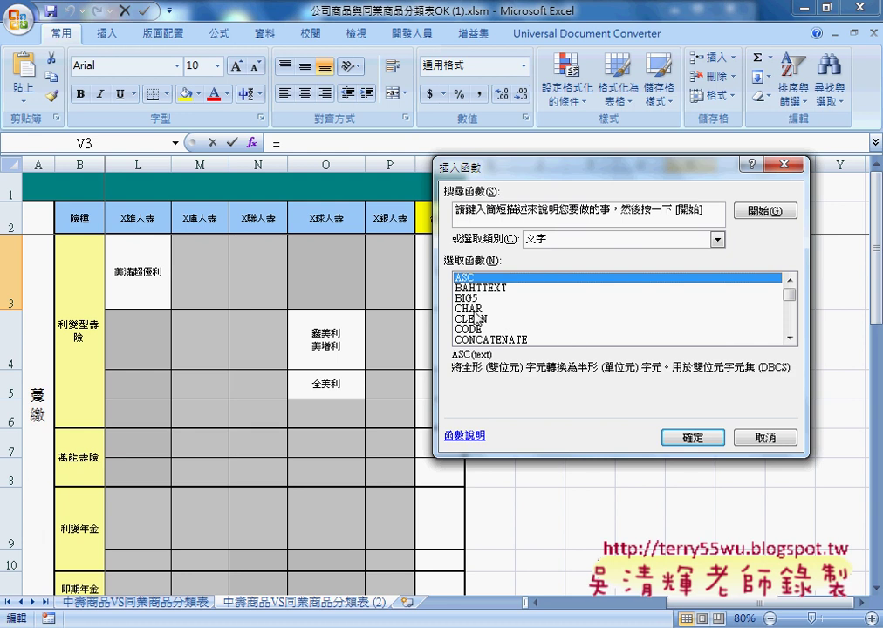
pyautogui.click(471, 309)
pyautogui.click(691, 439)
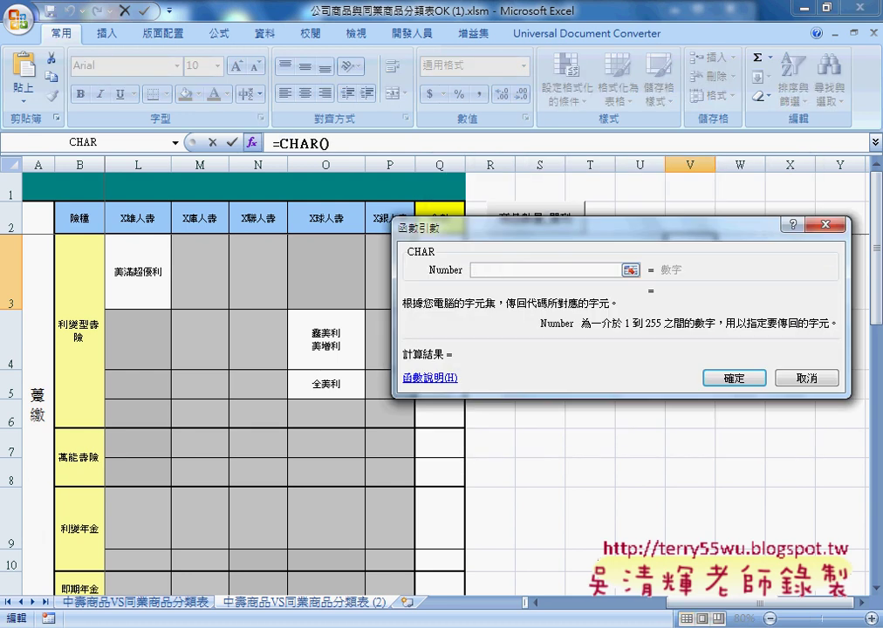
pyautogui.click(284, 439)
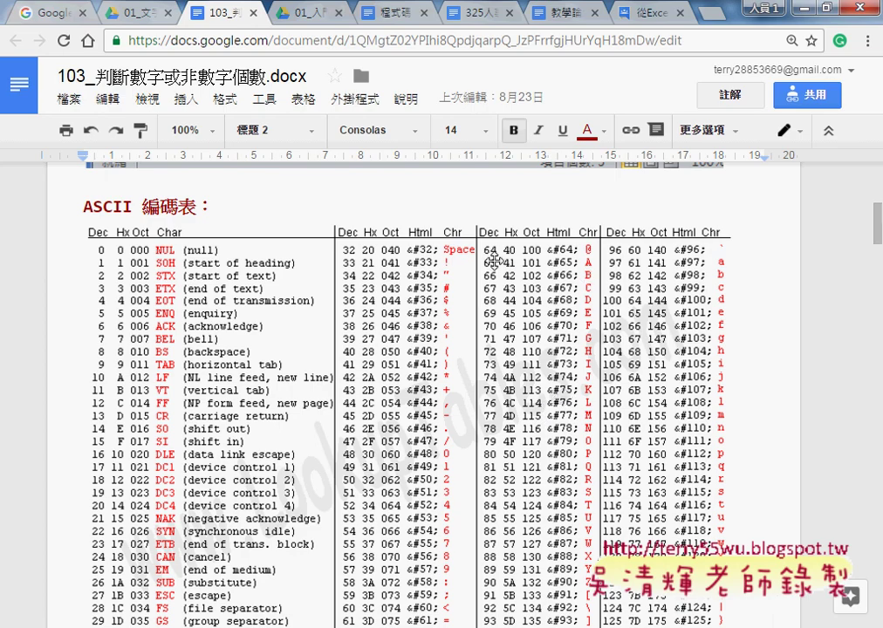
pyautogui.hotkey('alt', 'Tab')
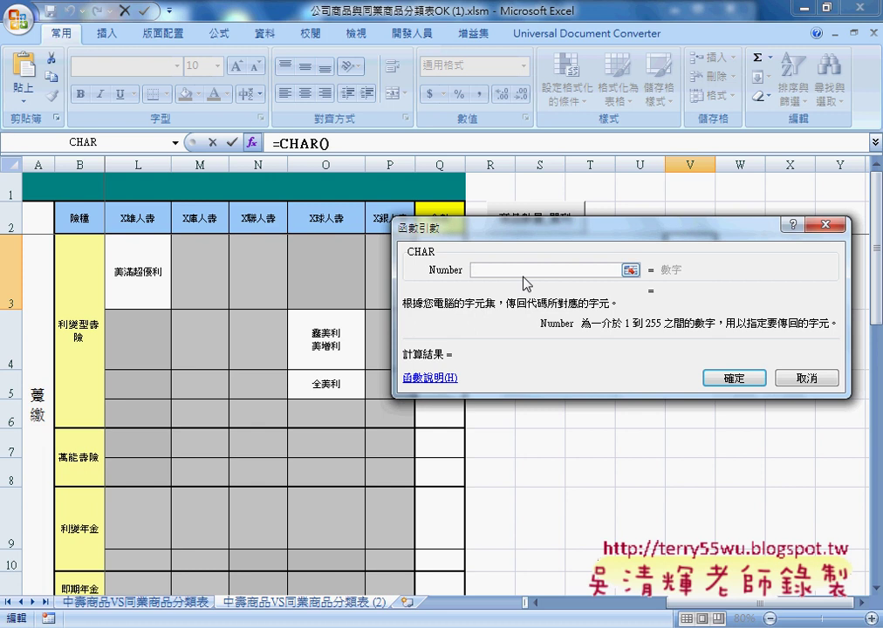
pyautogui.write('65')
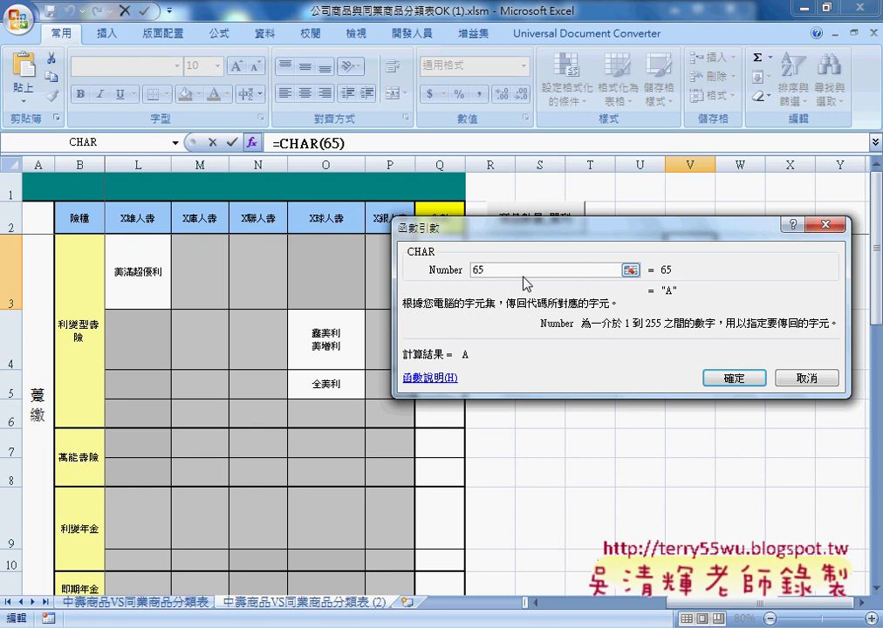
pyautogui.press('Return')
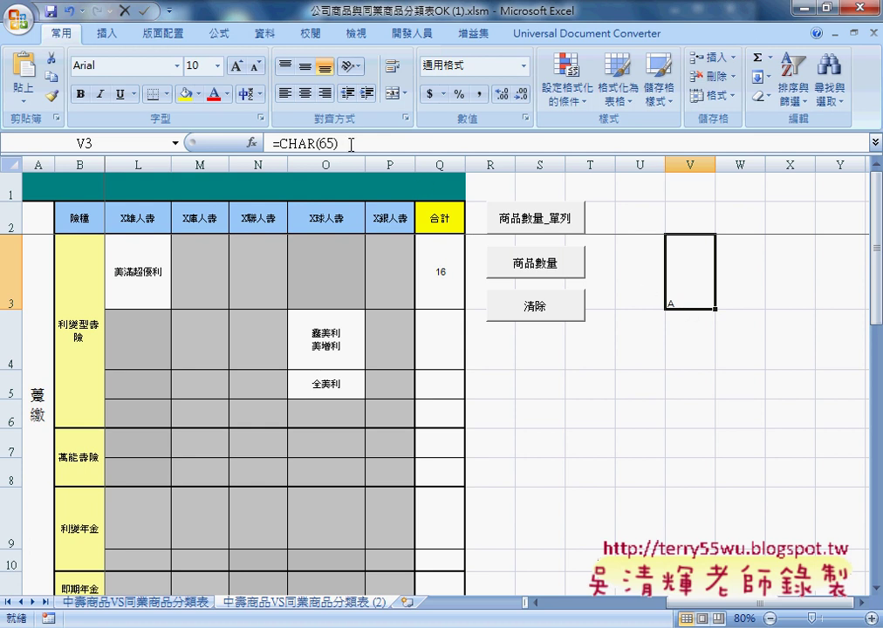
pyautogui.click(351, 144)
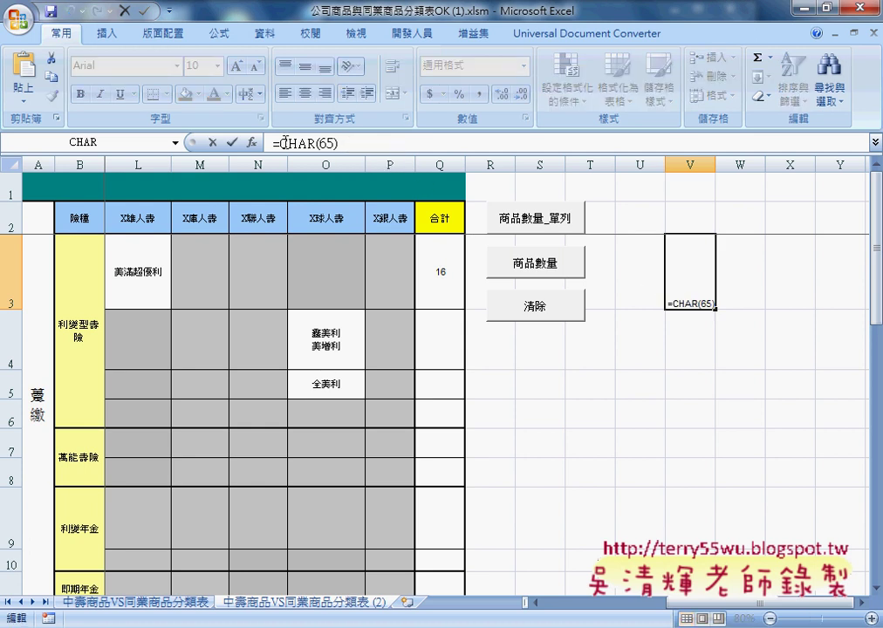
# Step: Extend V3's formula to =CHAR(65)&CHAR(66), returning AB
pyautogui.moveTo(280, 144); pyautogui.dragTo(339, 144)
pyautogui.rightClick(321, 147)
pyautogui.click(333, 175)
pyautogui.write('&')
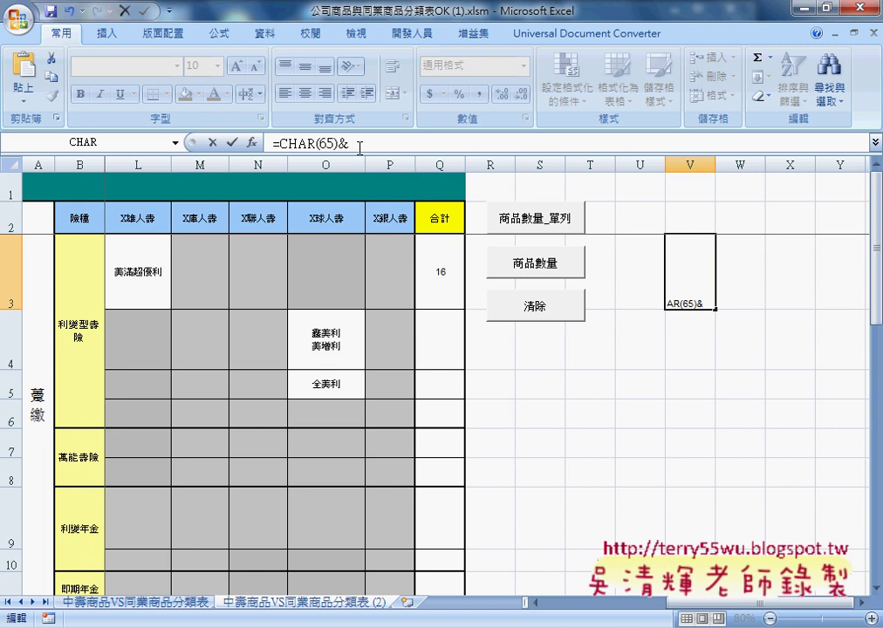
pyautogui.hotkey('ctrl', 'v')
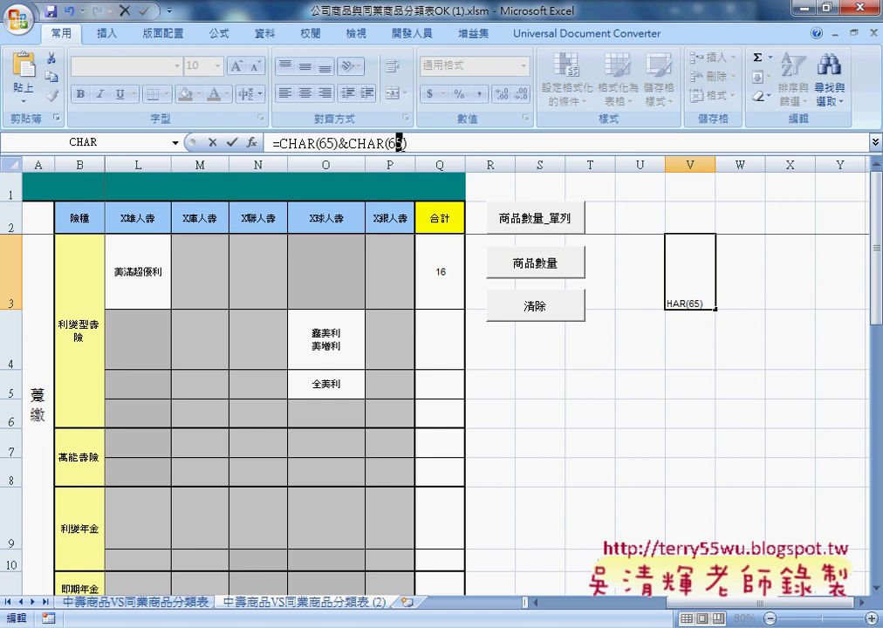
pyautogui.write('6')
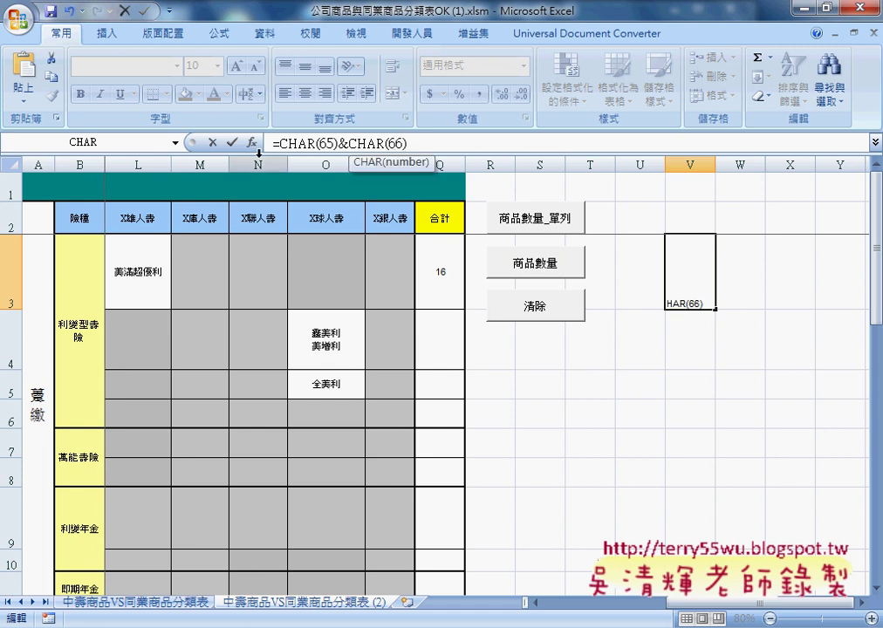
pyautogui.click(232, 141)
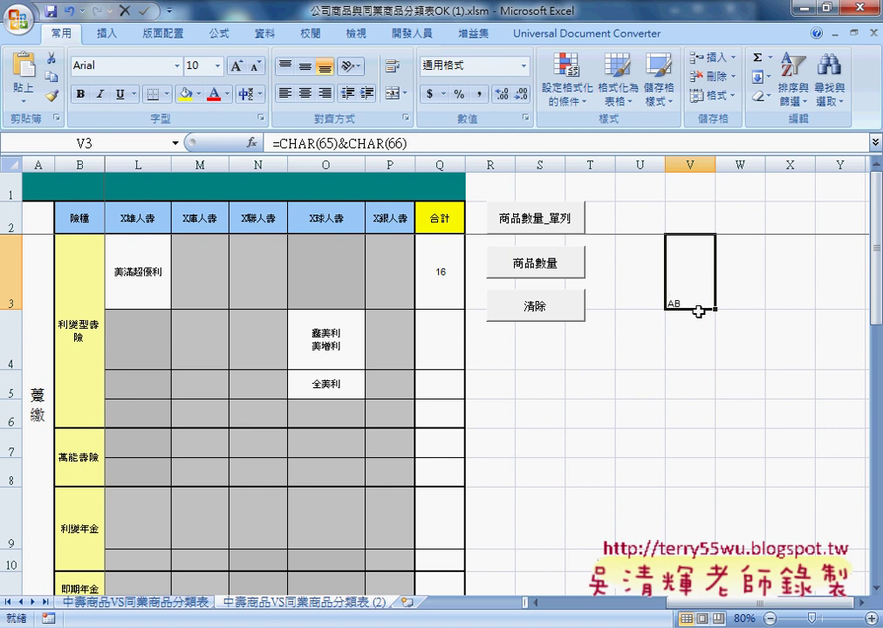
# Step: Insert &CHAR(10)& between the two CHARs, making =CHAR(65)&CHAR(10)&CHAR(66)
pyautogui.click(348, 144)
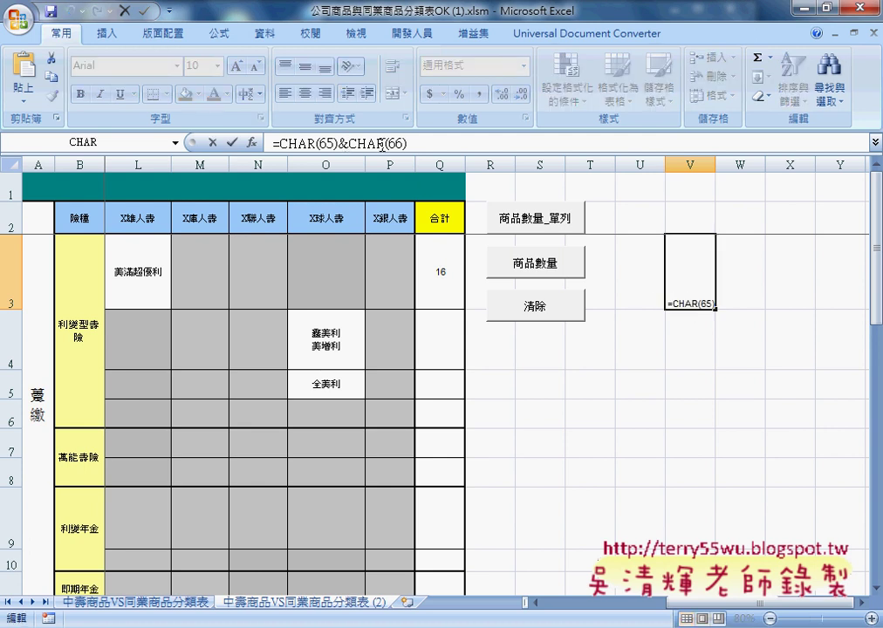
pyautogui.write('CHAR(65)')
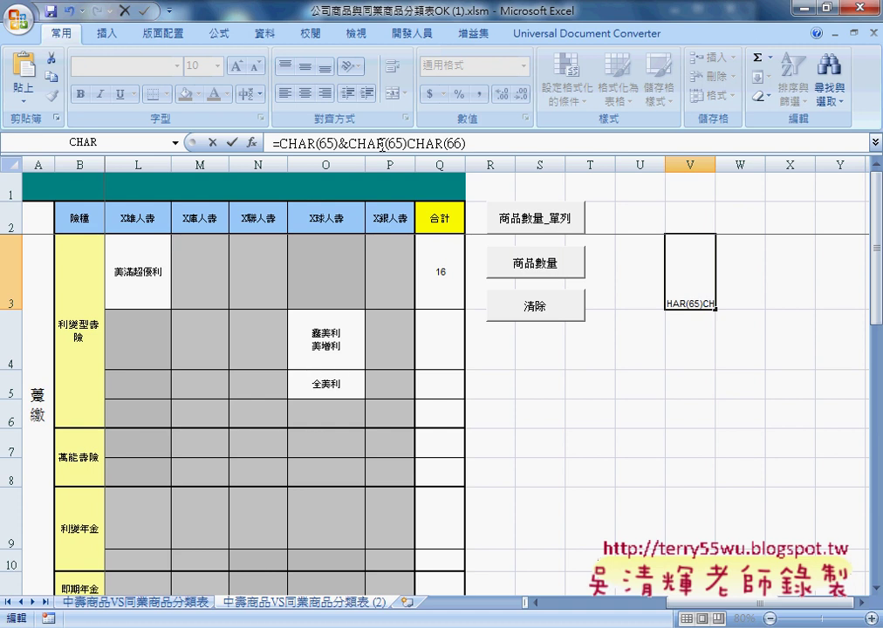
pyautogui.press('BackSpace')
pyautogui.press('BackSpace')
pyautogui.press('BackSpace')
pyautogui.write('1')
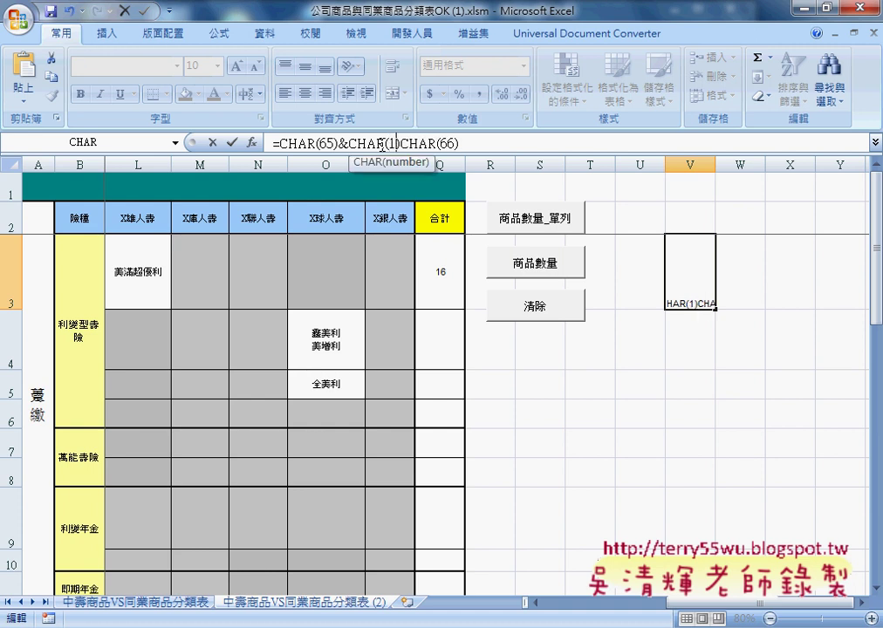
pyautogui.write('0)')
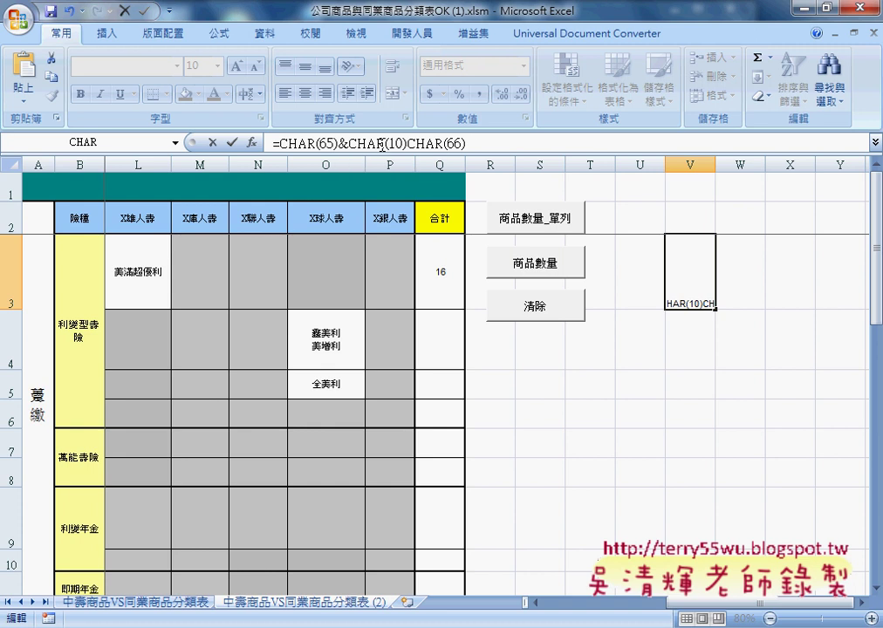
pyautogui.write('&')
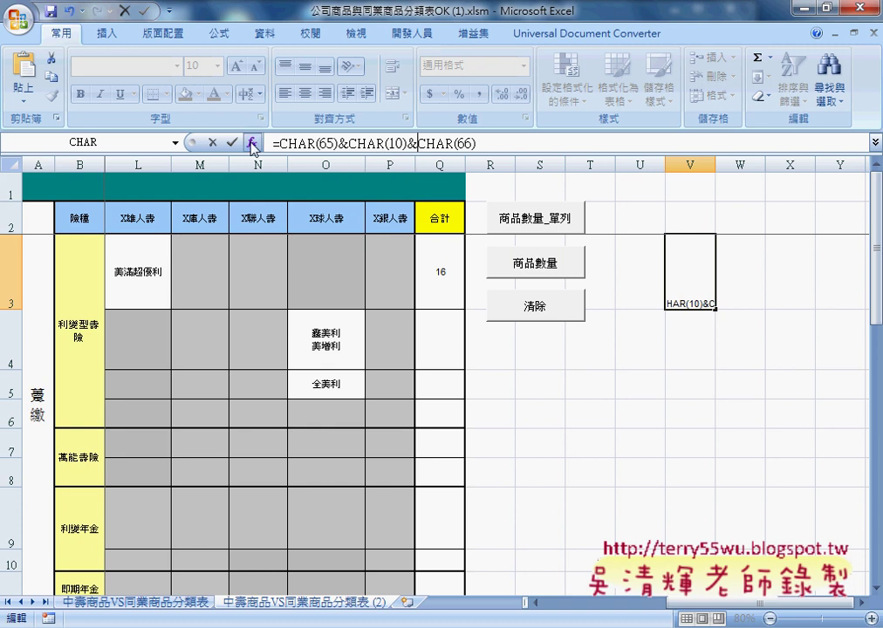
pyautogui.click(232, 142)
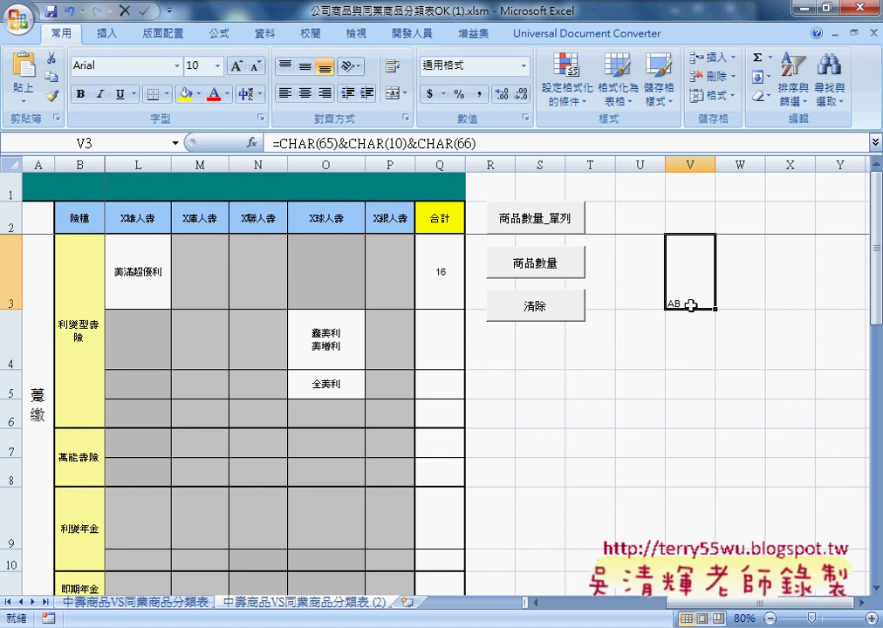
# Step: Enable Wrap text in V3's Format Cells Alignment settings
pyautogui.rightClick(693, 273)
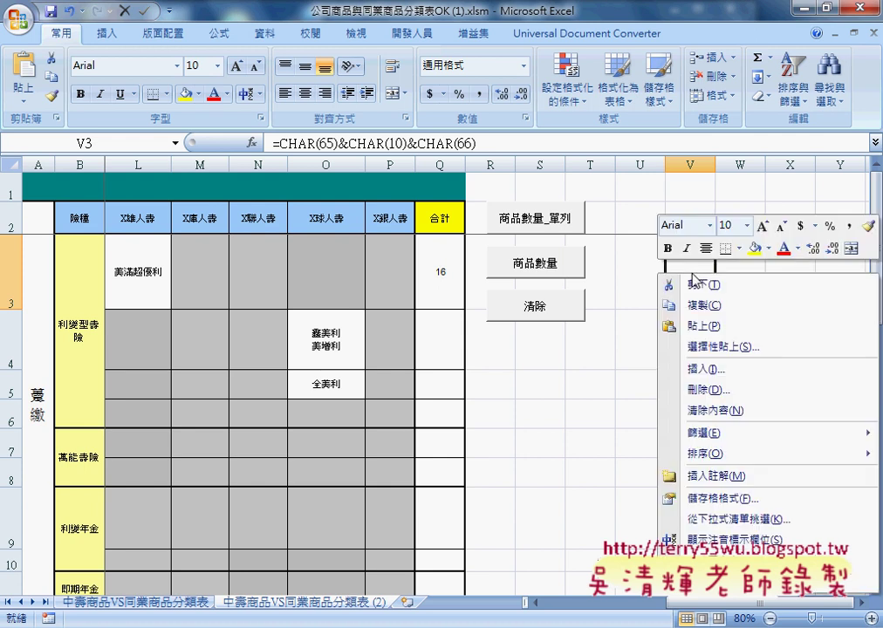
pyautogui.click(724, 500)
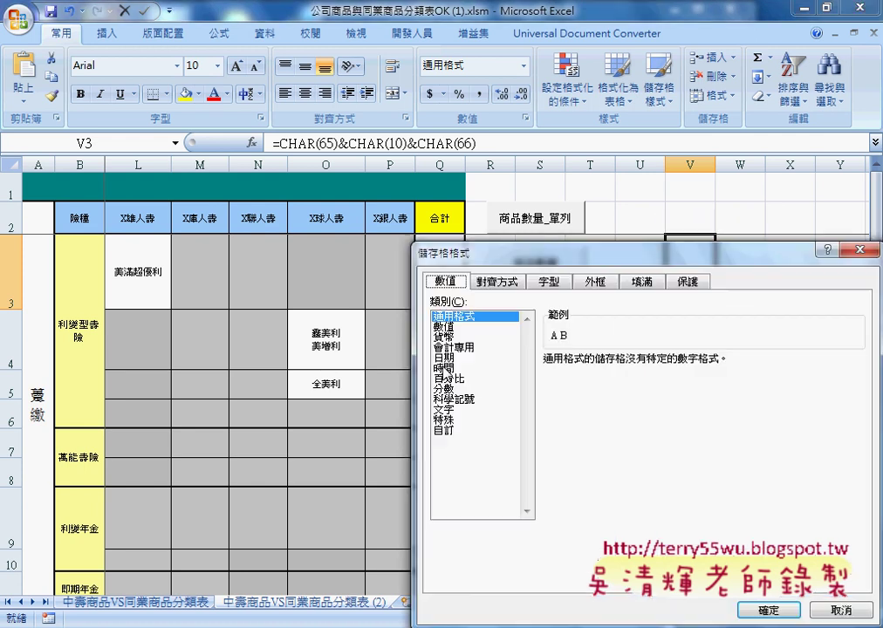
pyautogui.click(496, 282)
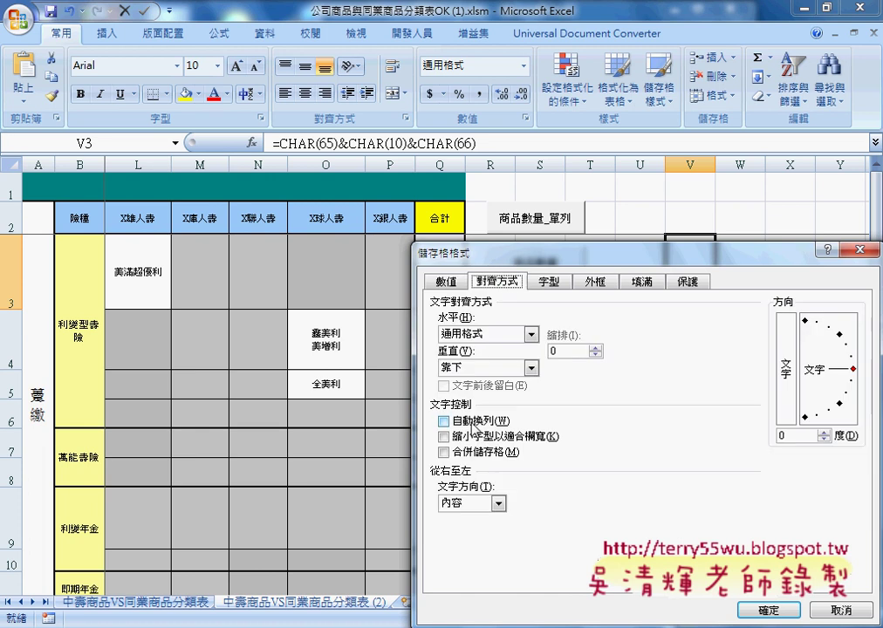
pyautogui.click(471, 422)
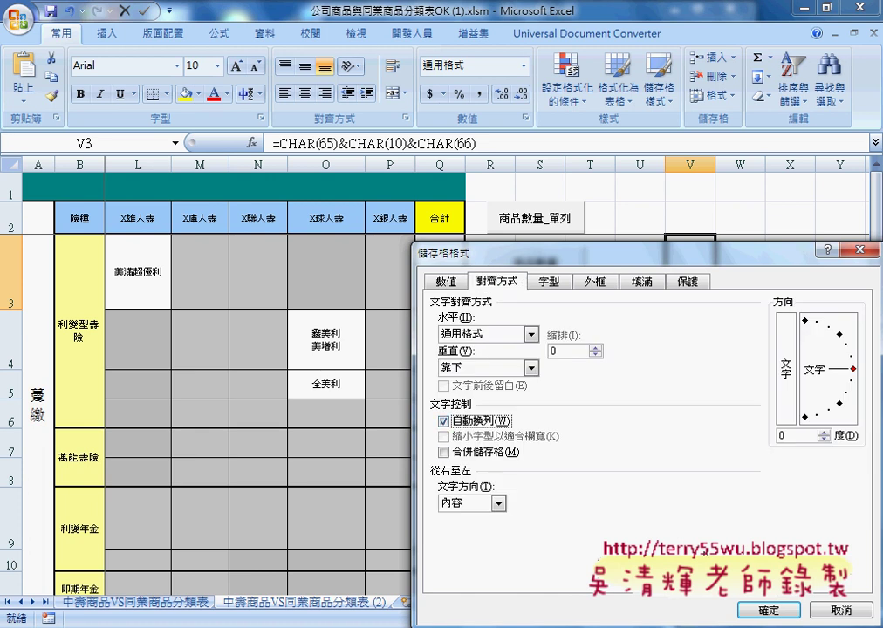
pyautogui.click(762, 611)
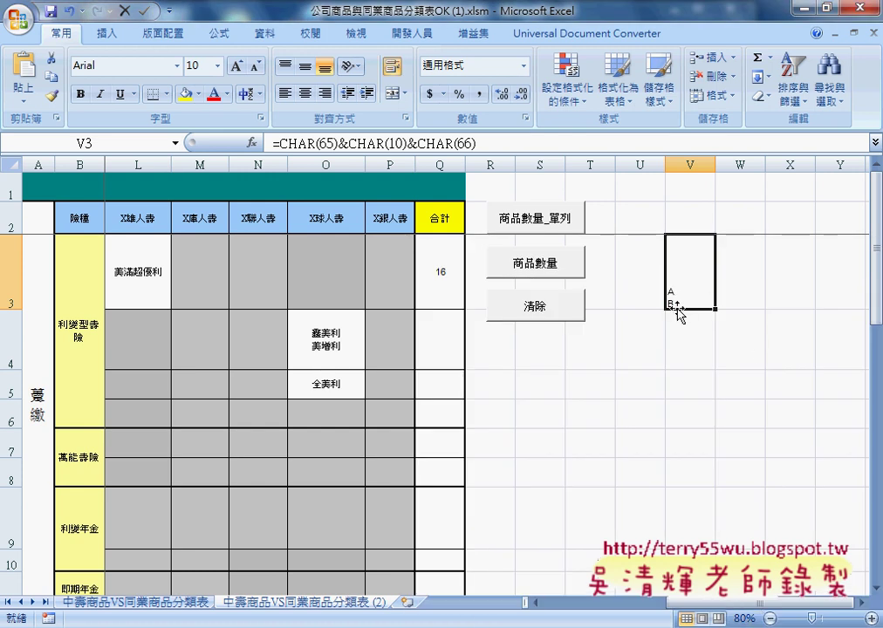
# Step: Review V3's formula, highlighting the CHAR(10) part, and leave it unchanged
pyautogui.click(379, 143)
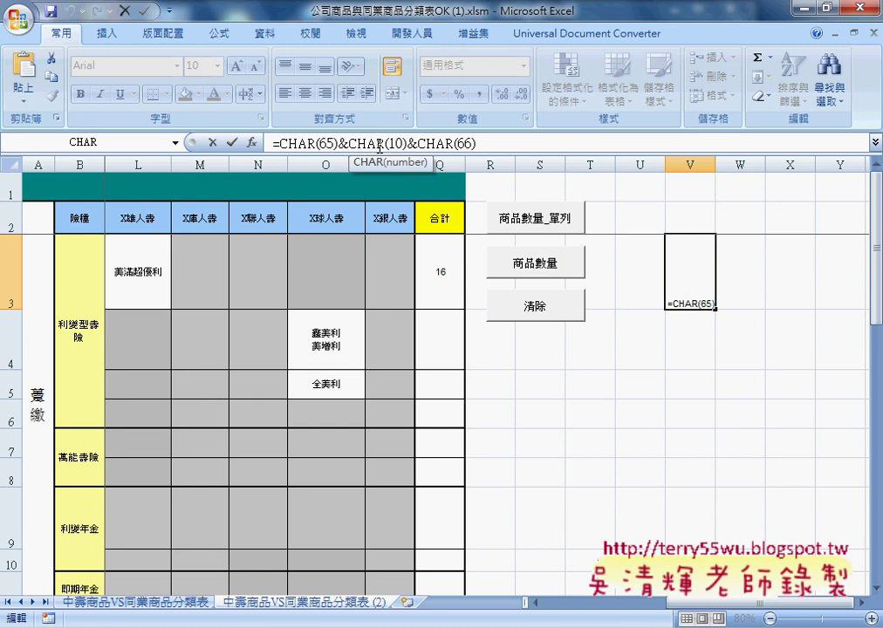
pyautogui.click(232, 142)
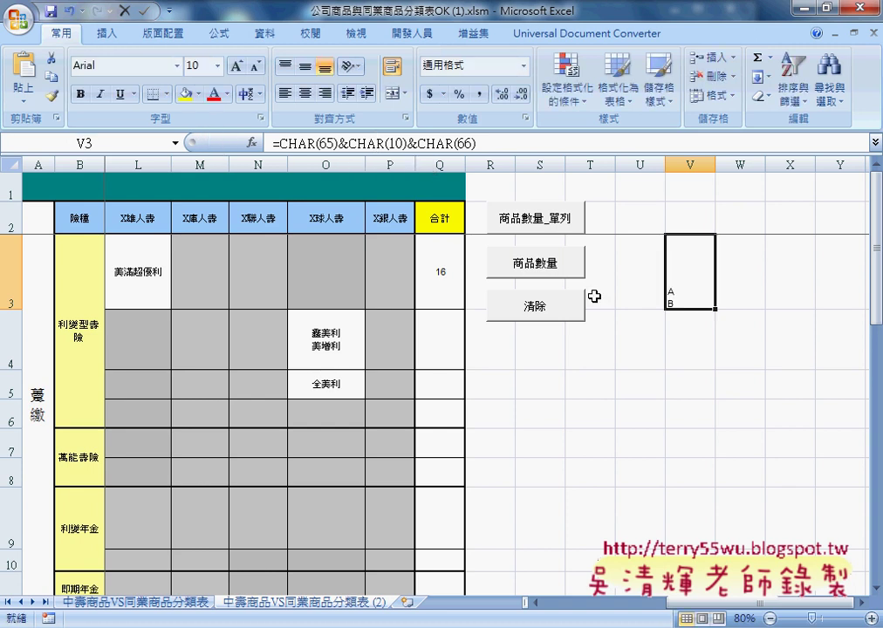
pyautogui.doubleClick(367, 144)
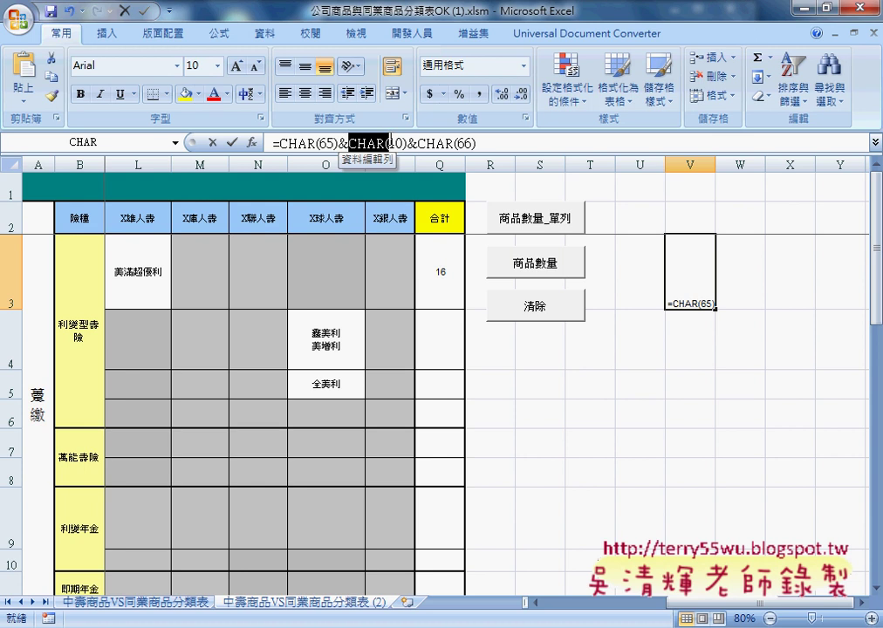
pyautogui.moveTo(389, 142); pyautogui.dragTo(407, 142)
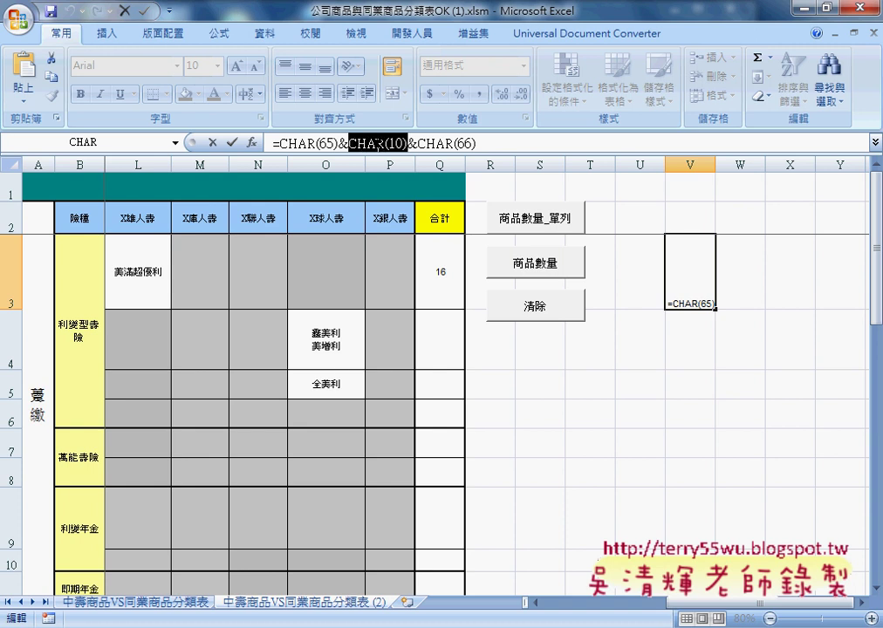
pyautogui.click(211, 144)
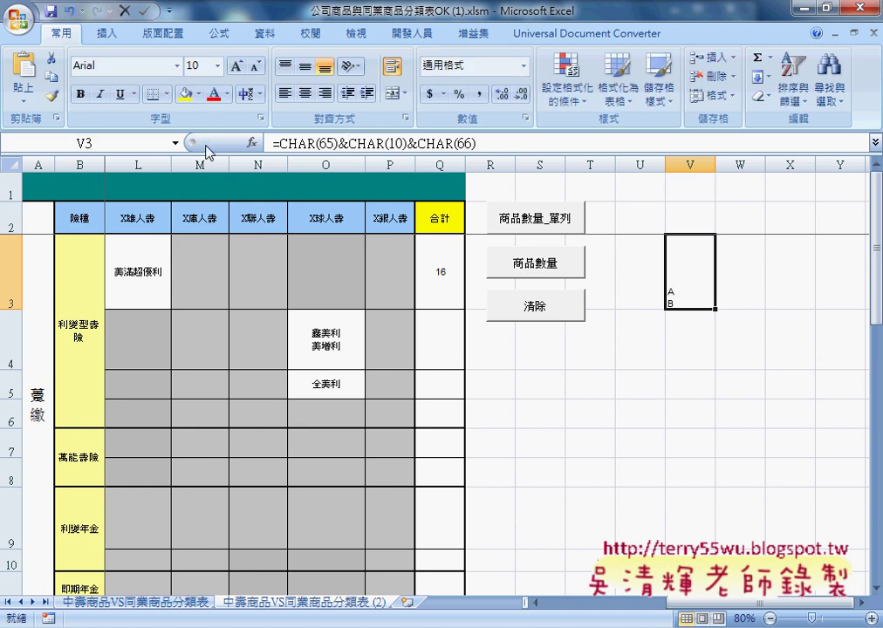
# Step: In the VBA editor, highlight f = InStr(Cells(3, j), Chr(10)) and the Do While…Loop block
pyautogui.hotkey('alt', 'Tab')
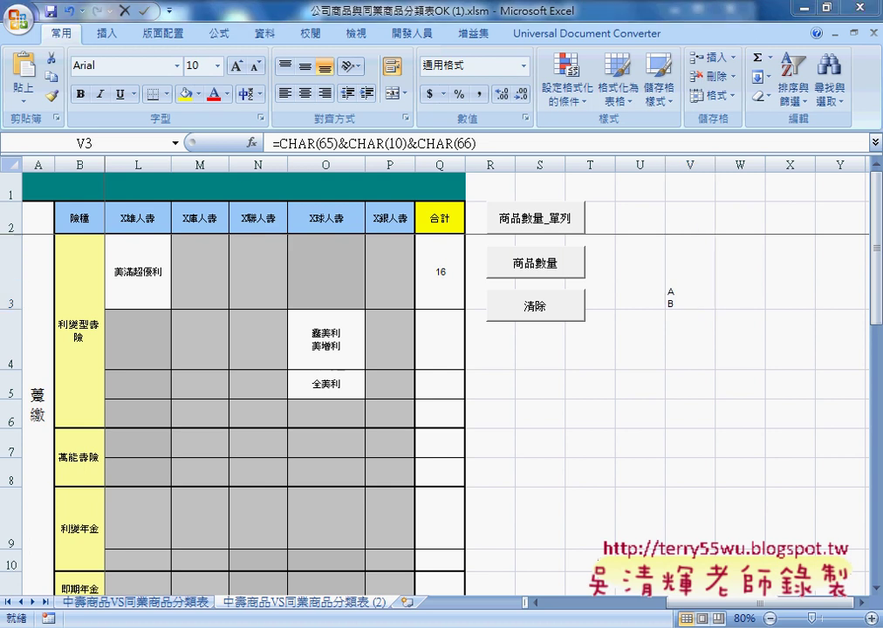
pyautogui.hotkey('ctrl', 'Left')
pyautogui.hotkey('ctrl', 'Left')
pyautogui.hotkey('ctrl', 'Left')
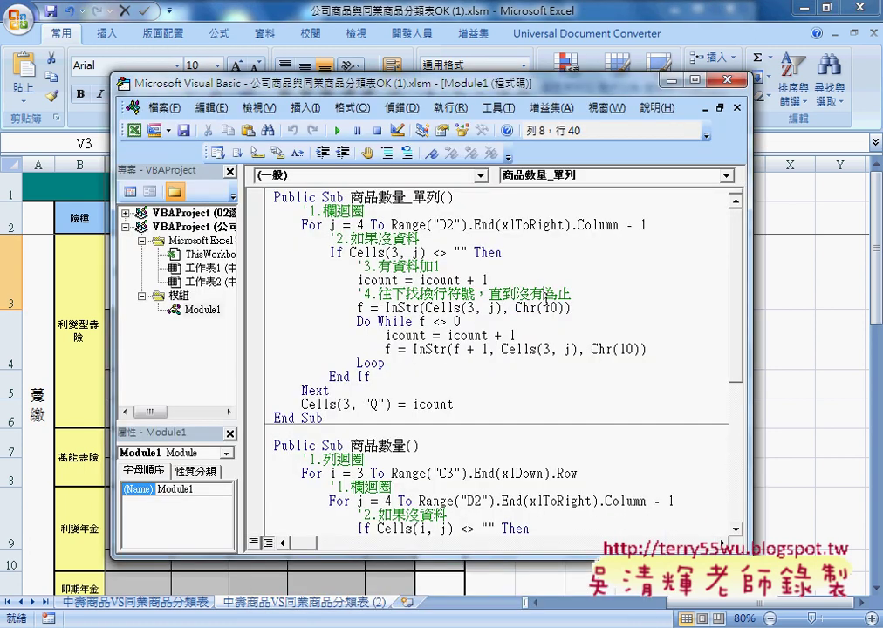
pyautogui.hotkey('ctrl', 'shift', 'Right')
pyautogui.hotkey('shift', 'End')
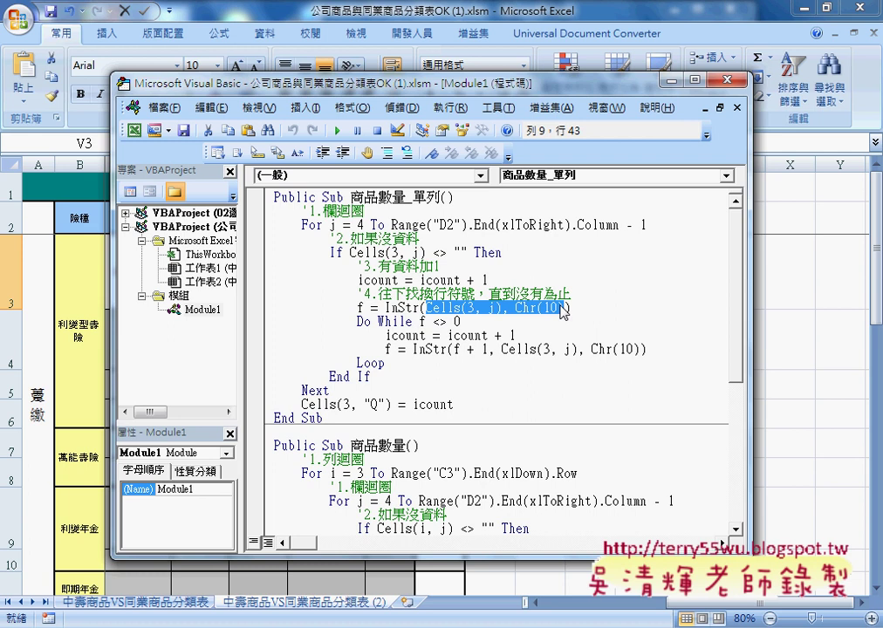
pyautogui.click(429, 307)
pyautogui.moveTo(428, 307); pyautogui.dragTo(568, 307)
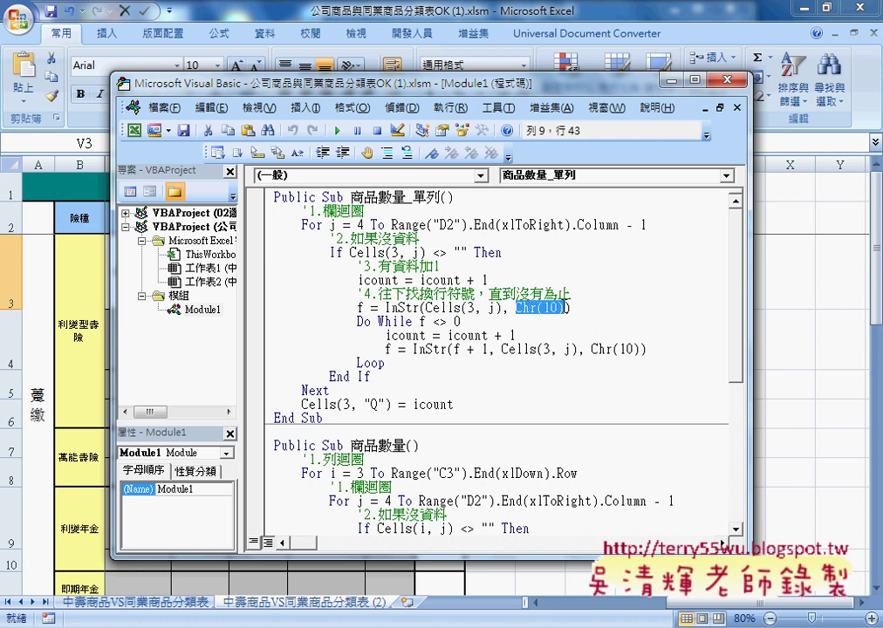
pyautogui.click(358, 307)
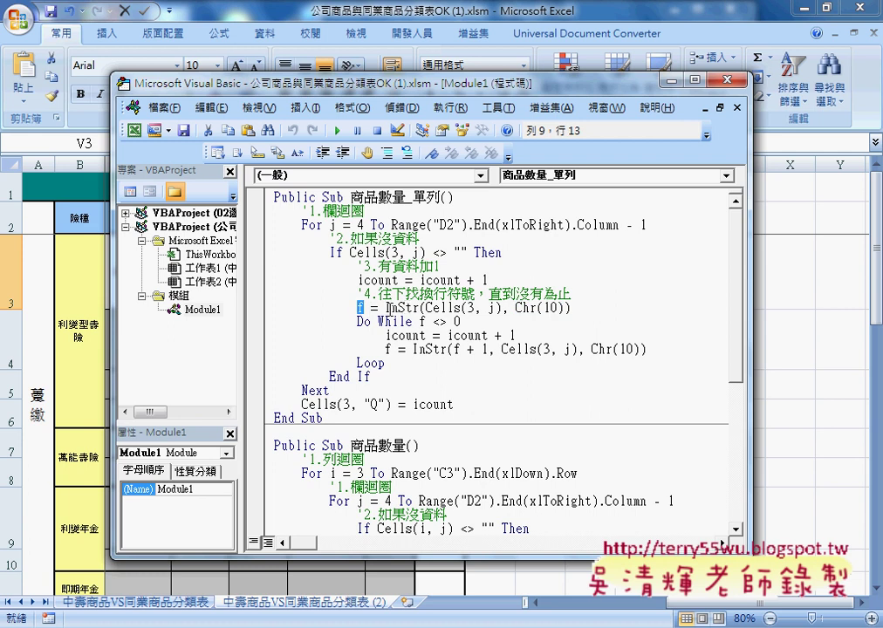
pyautogui.moveTo(385, 307); pyautogui.dragTo(573, 307)
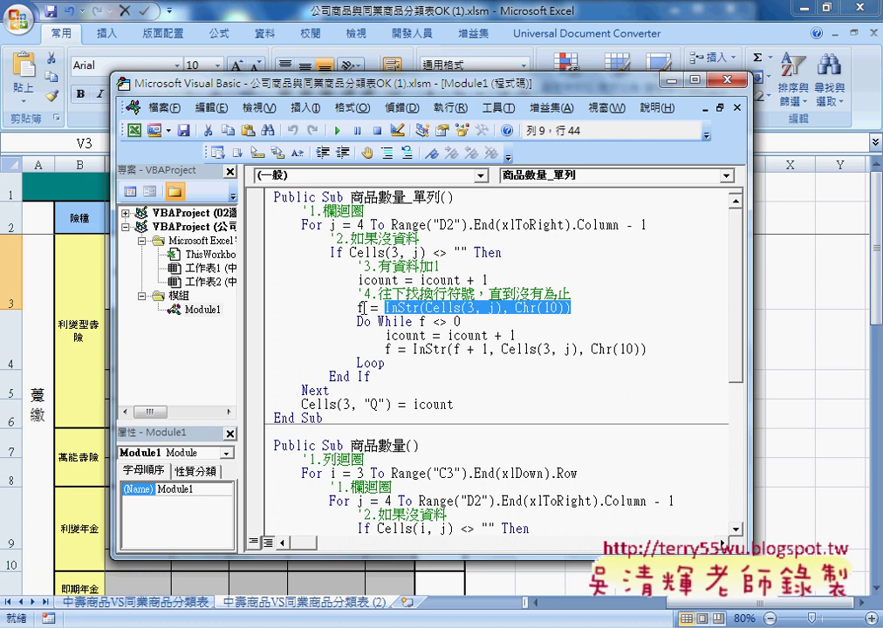
pyautogui.doubleClick(361, 308)
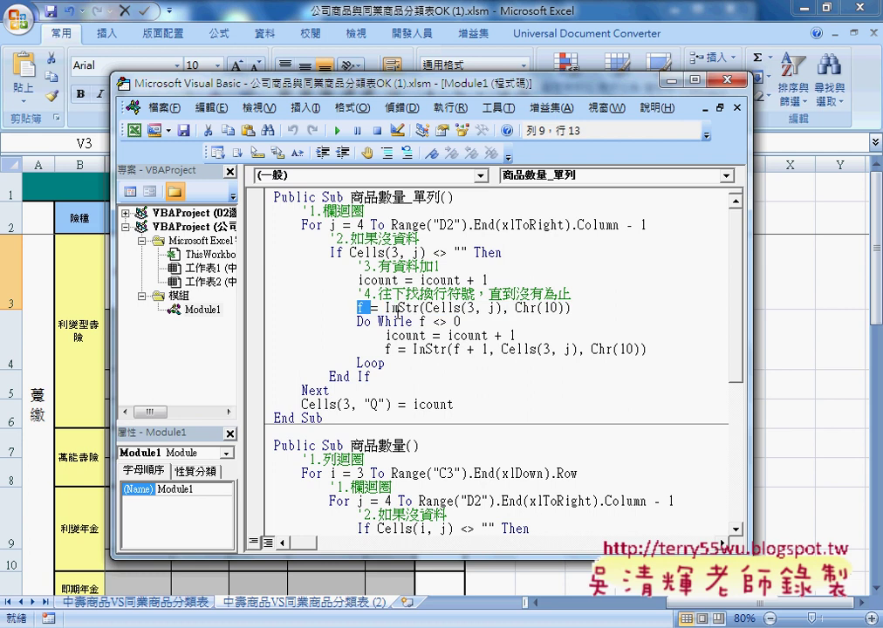
pyautogui.moveTo(358, 322); pyautogui.dragTo(385, 363)
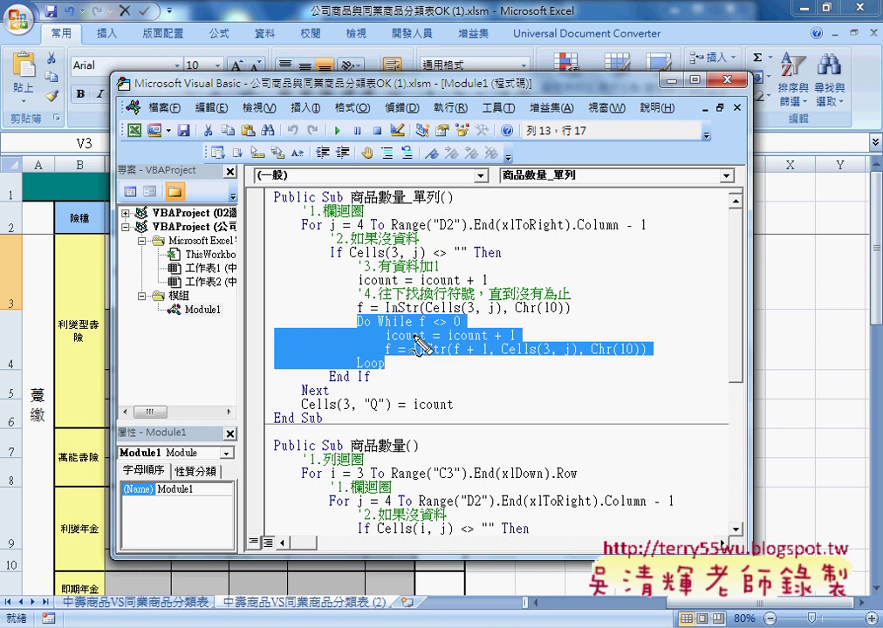
pyautogui.moveTo(357, 331); pyautogui.dragTo(410, 329)
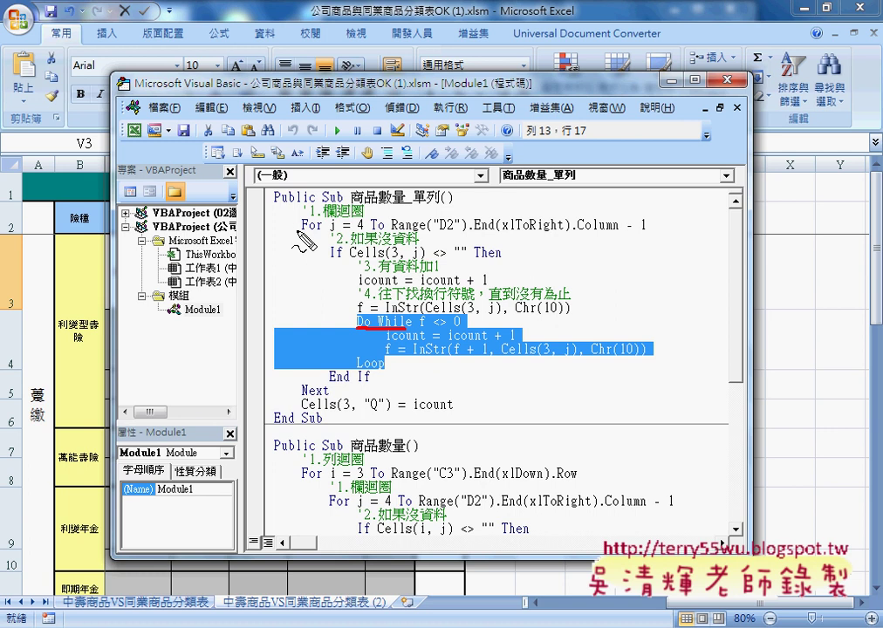
pyautogui.moveTo(297, 232); pyautogui.dragTo(319, 232)
pyautogui.moveTo(301, 398); pyautogui.dragTo(323, 397)
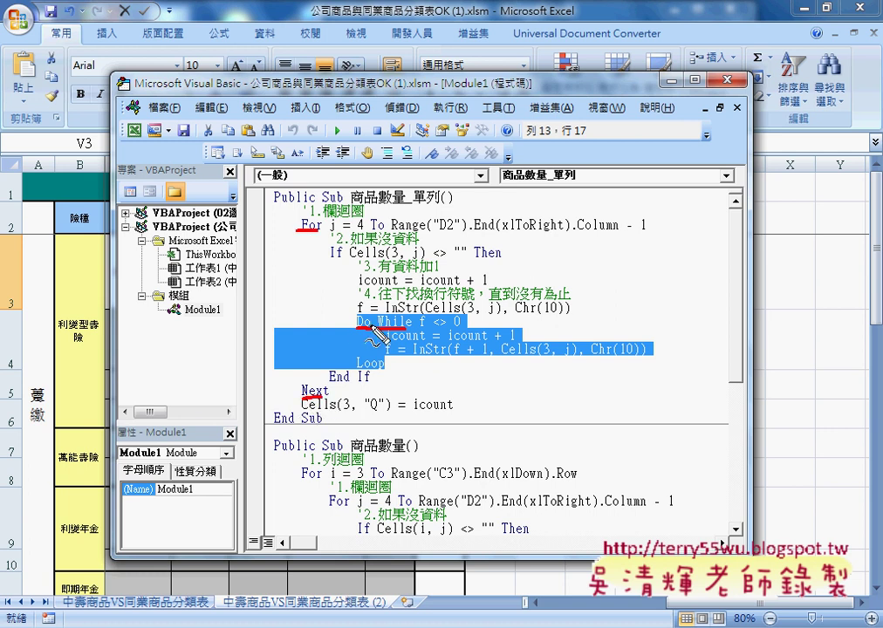
pyautogui.moveTo(409, 318); pyautogui.dragTo(414, 327)
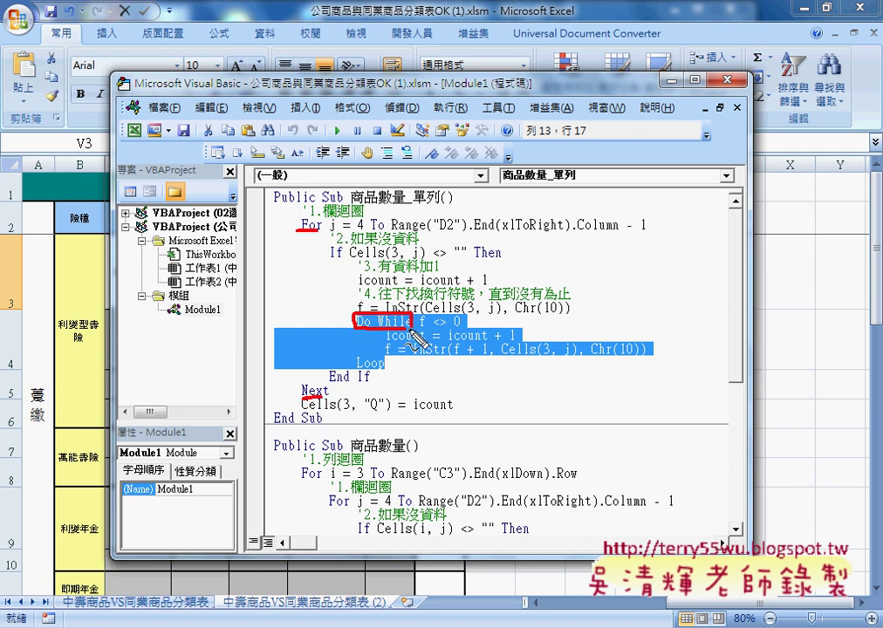
pyautogui.moveTo(356, 355); pyautogui.dragTo(384, 374)
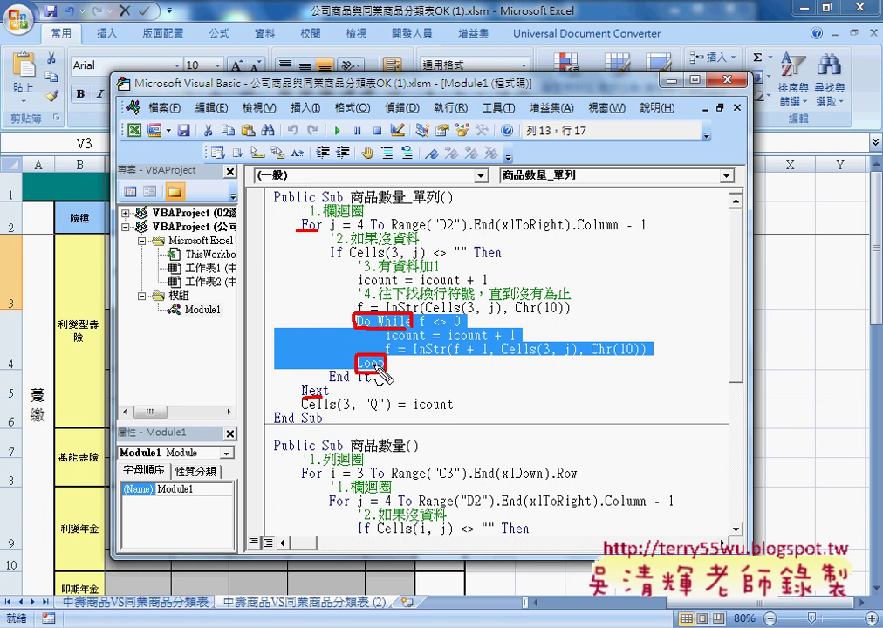
pyautogui.moveTo(375, 371)
pyautogui.mouseDown()
pyautogui.moveTo(370, 356)
pyautogui.moveTo(384, 356)
pyautogui.mouseUp()
pyautogui.moveTo(299, 229)
pyautogui.mouseDown()
pyautogui.moveTo(326, 222)
pyautogui.moveTo(323, 233)
pyautogui.mouseUp()
pyautogui.moveTo(299, 384); pyautogui.dragTo(324, 397)
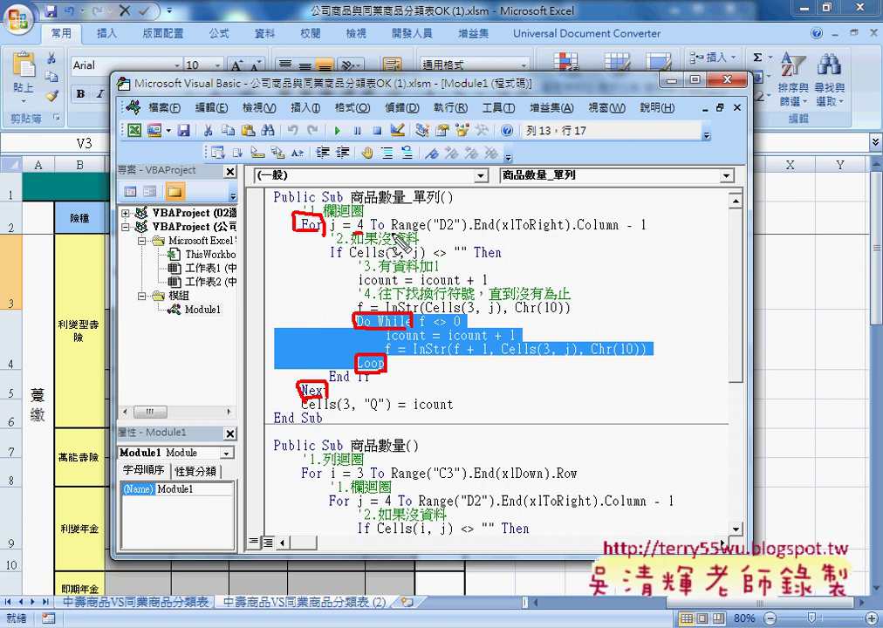
pyautogui.moveTo(371, 232); pyautogui.dragTo(647, 228)
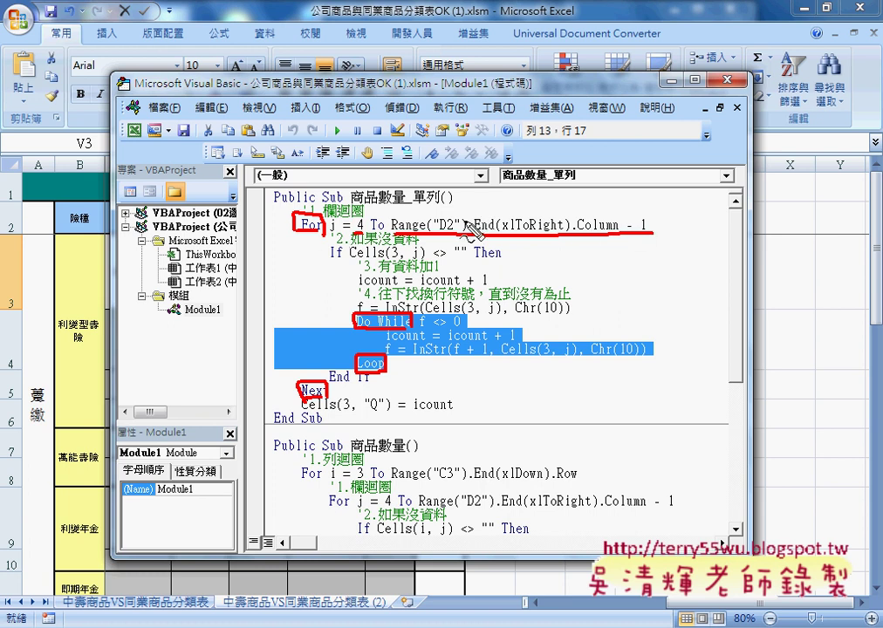
pyautogui.moveTo(483, 204)
pyautogui.mouseDown()
pyautogui.moveTo(484, 223)
pyautogui.moveTo(518, 217)
pyautogui.moveTo(568, 244)
pyautogui.mouseUp()
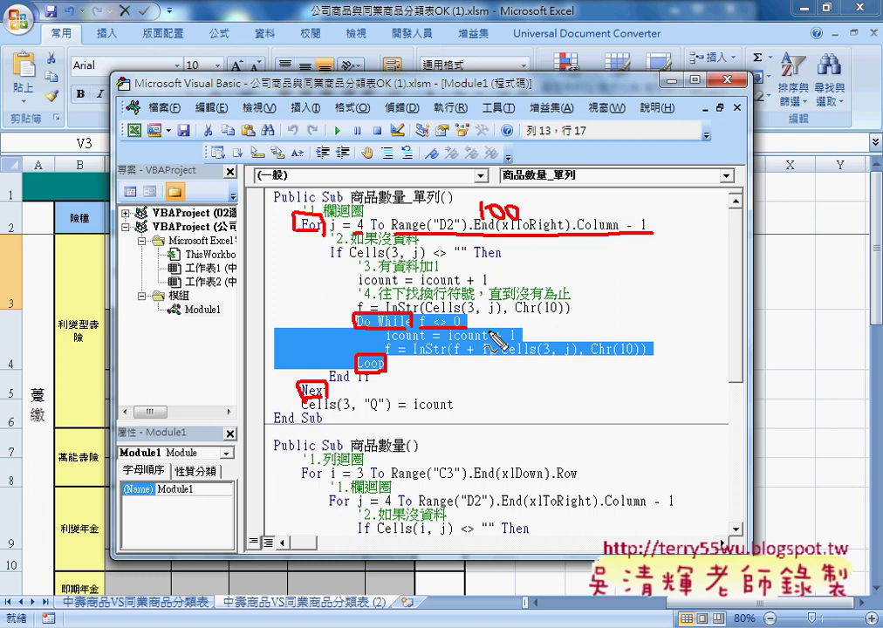
pyautogui.moveTo(350, 259); pyautogui.dragTo(454, 258)
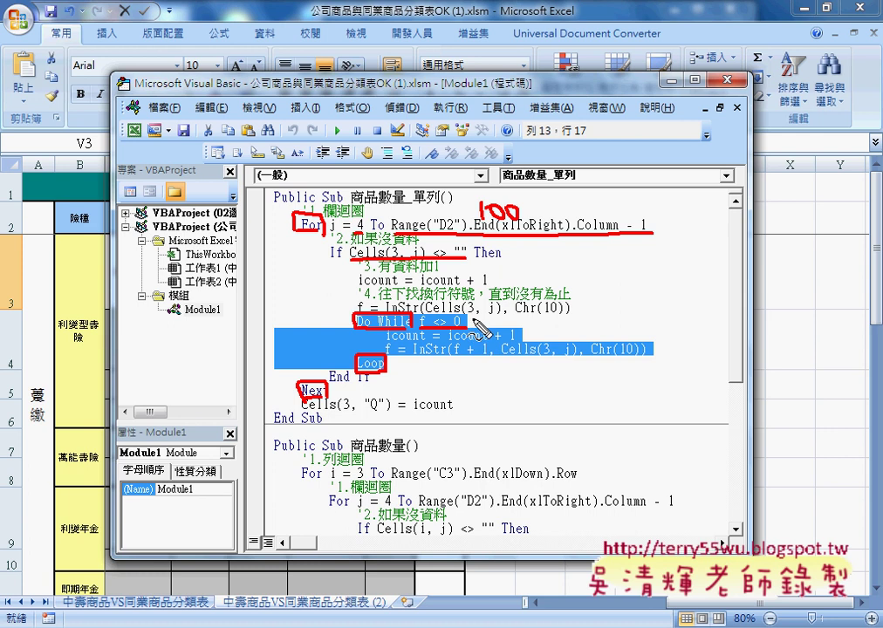
pyautogui.moveTo(472, 324); pyautogui.dragTo(500, 335)
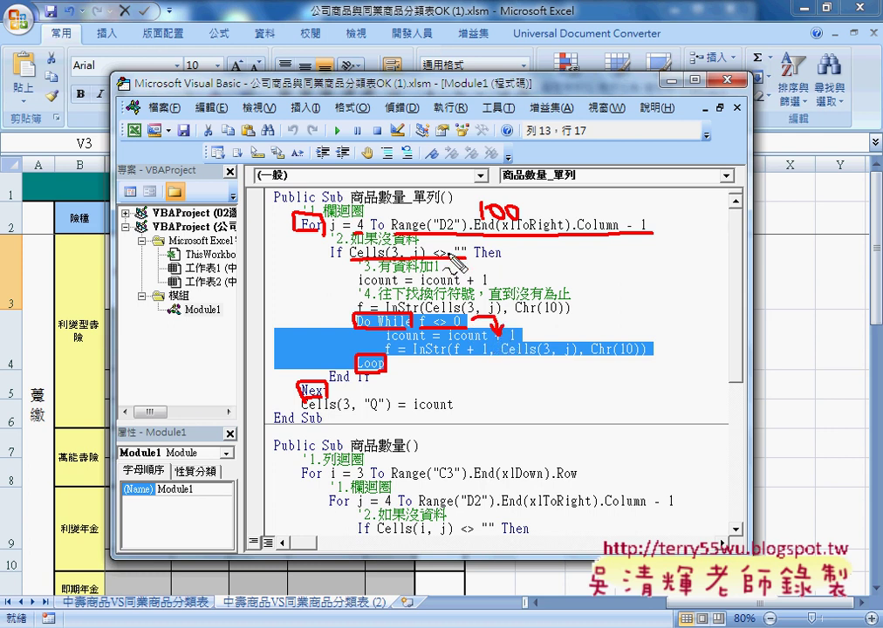
pyautogui.moveTo(451, 265); pyautogui.dragTo(482, 275)
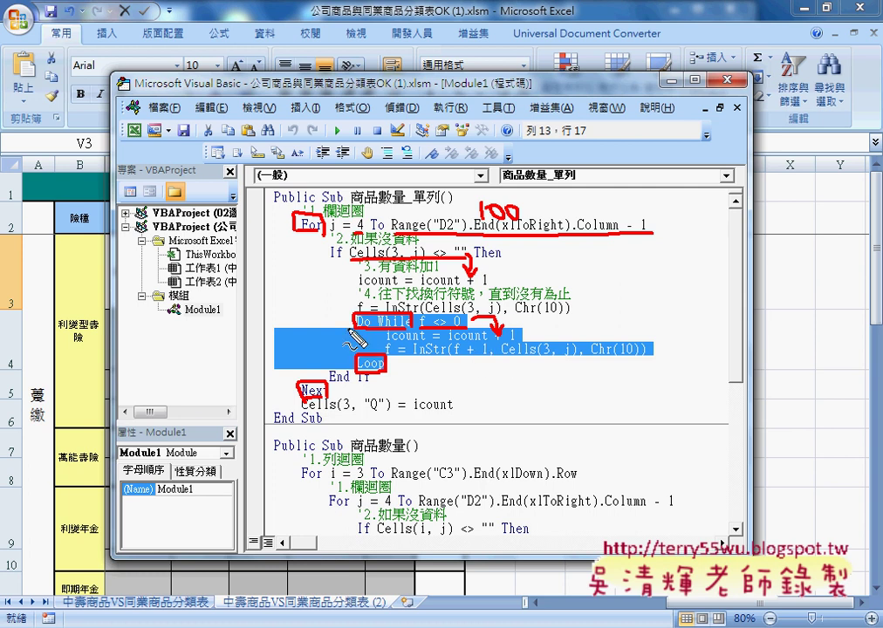
pyautogui.moveTo(349, 330); pyautogui.dragTo(334, 374)
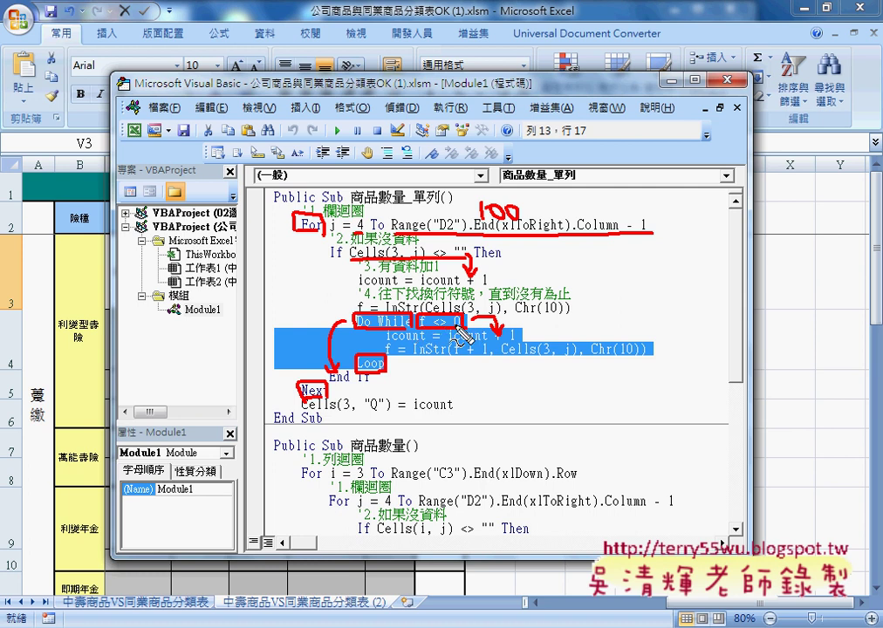
pyautogui.press('Escape')
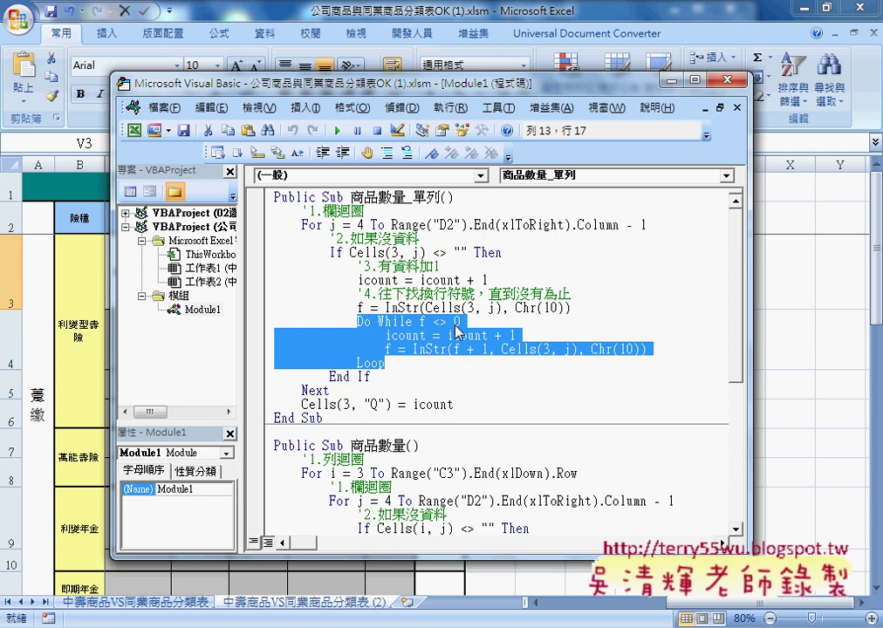
pyautogui.click(458, 332)
pyautogui.doubleClick(397, 307)
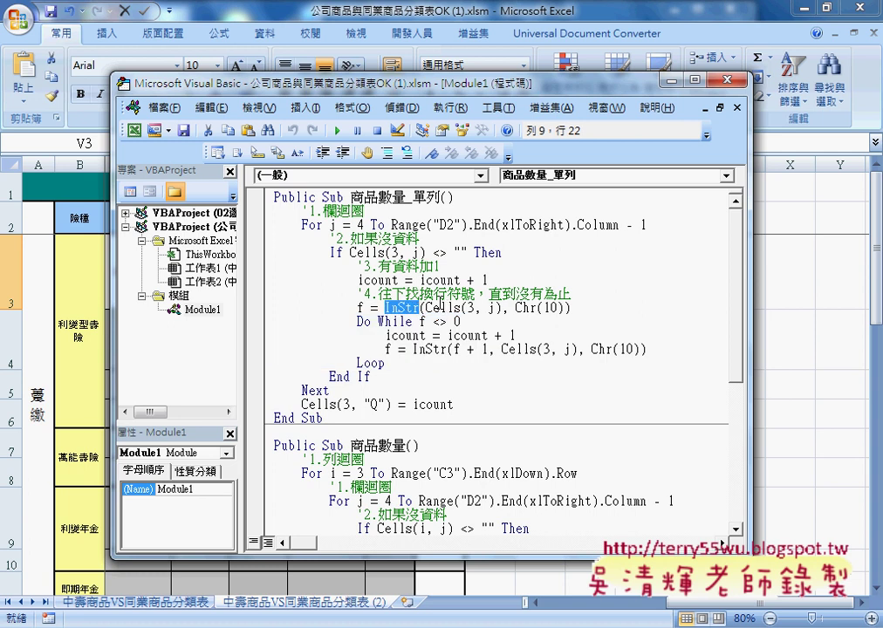
pyautogui.press('Left')
pyautogui.press('Left')
pyautogui.press('Left')
pyautogui.hotkey('shift', 'Left')
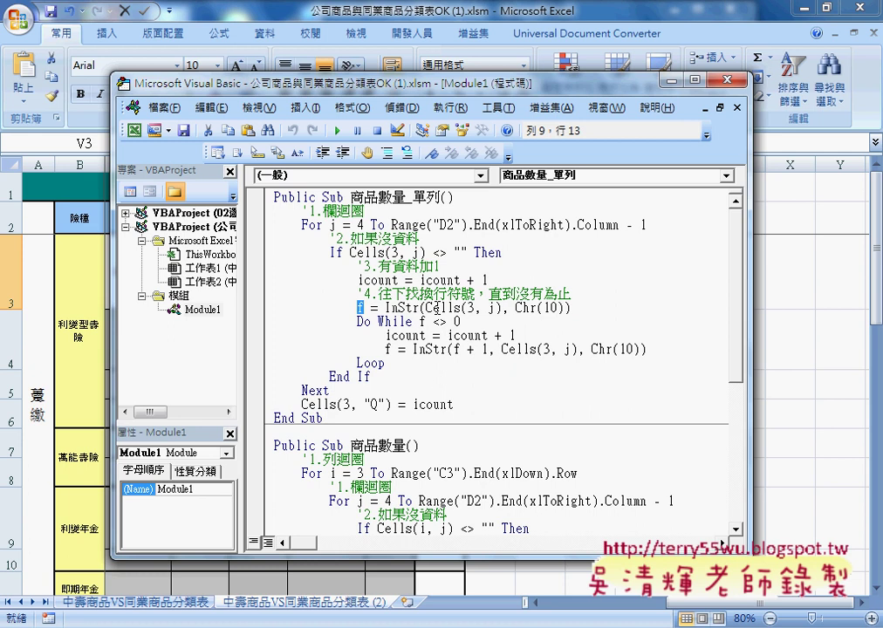
pyautogui.click(552, 608)
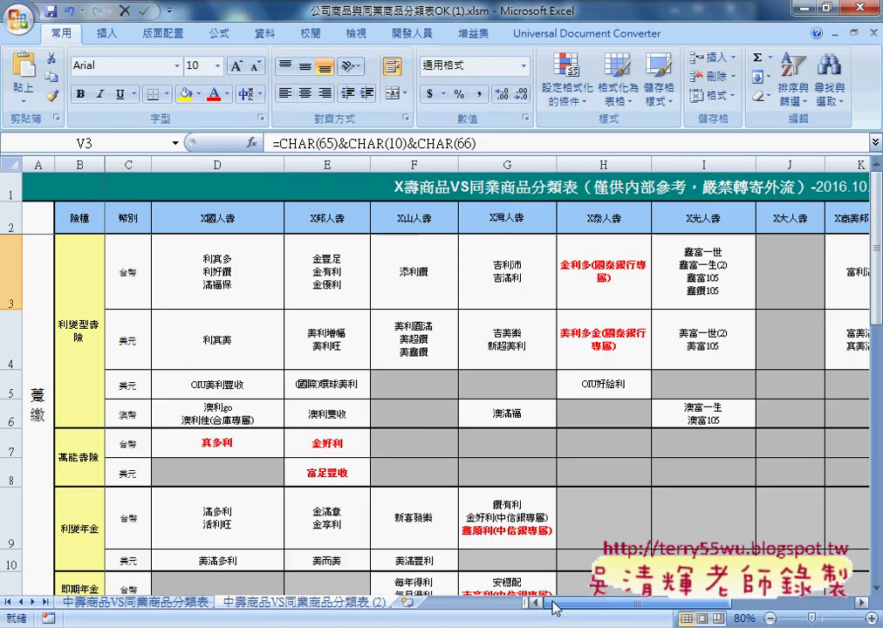
pyautogui.click(199, 260)
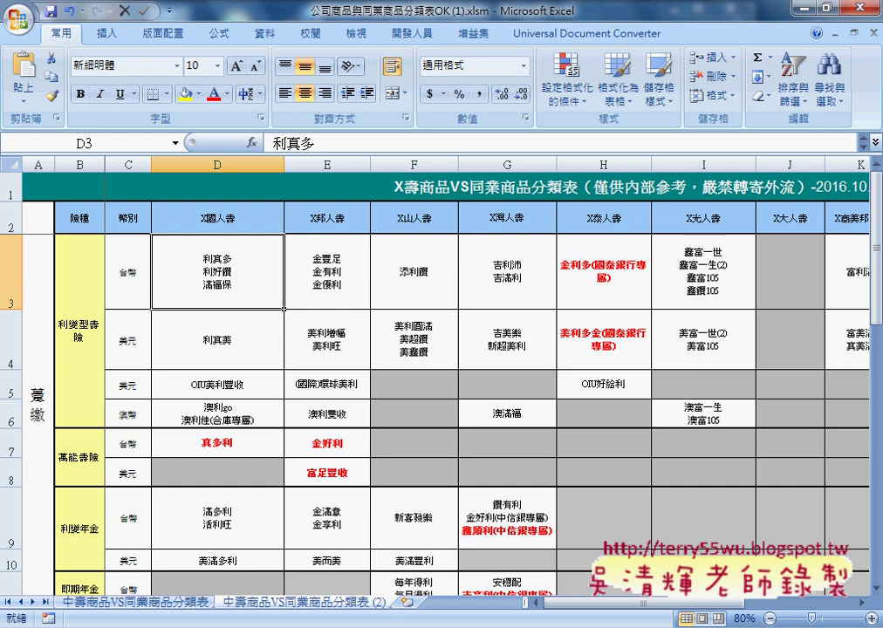
pyautogui.click(410, 450)
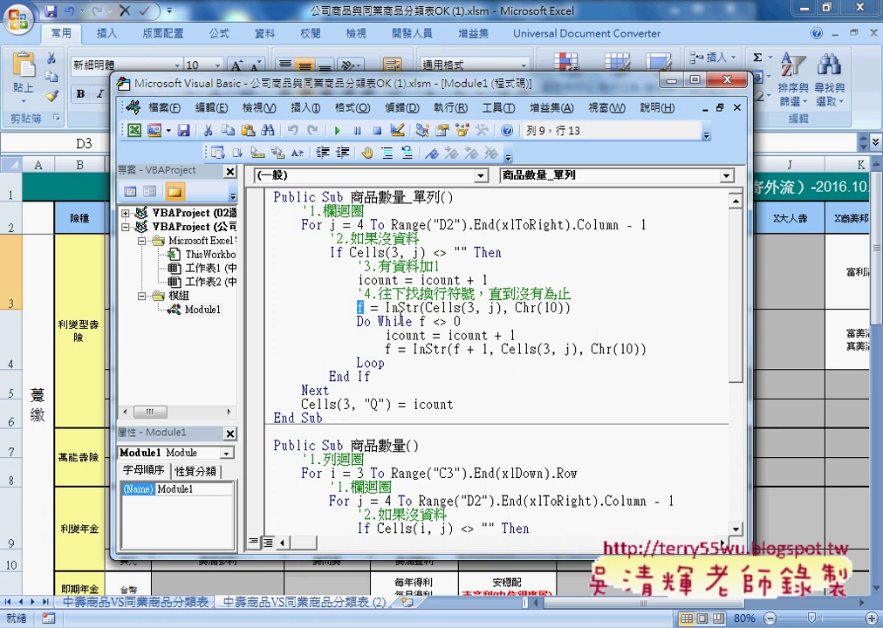
pyautogui.click(800, 261)
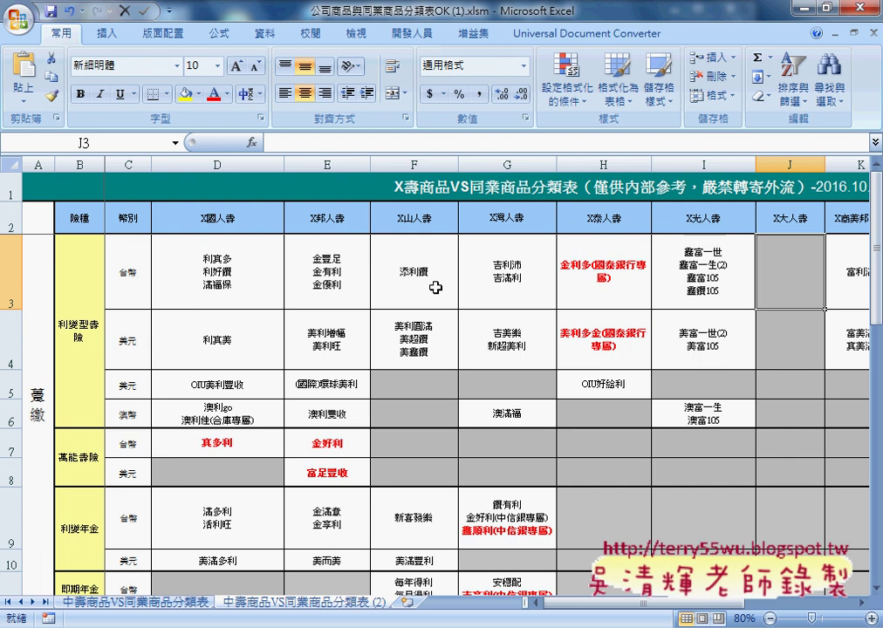
pyautogui.click(403, 277)
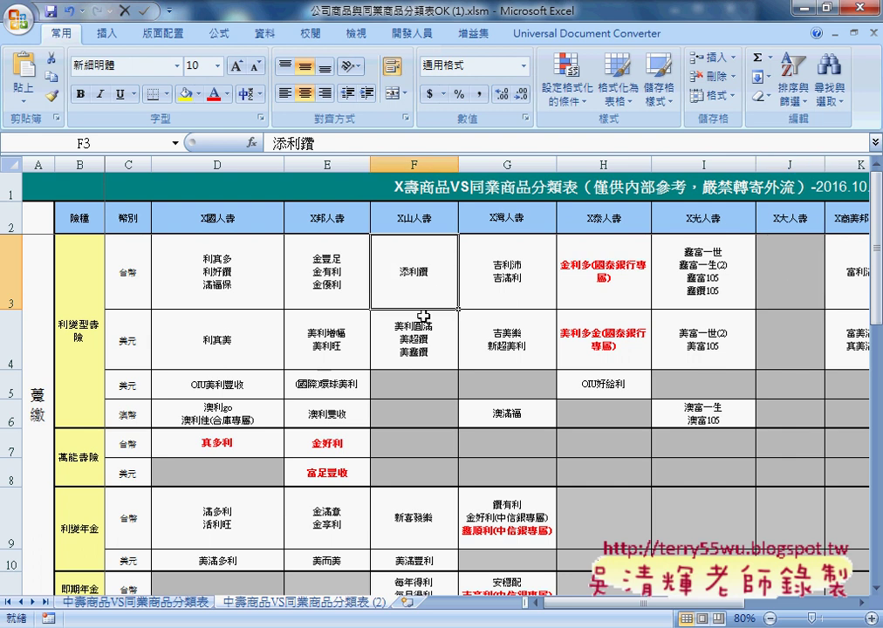
pyautogui.click(506, 576)
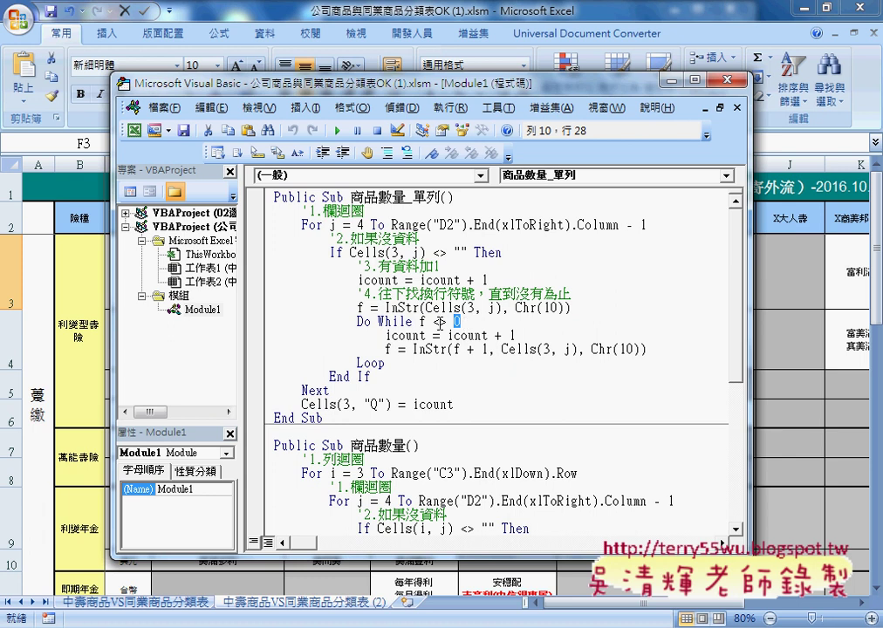
# Step: Highlight the Do While f <> 0 condition, the icount increment and the repeated InStr search
pyautogui.moveTo(420, 322); pyautogui.dragTo(461, 322)
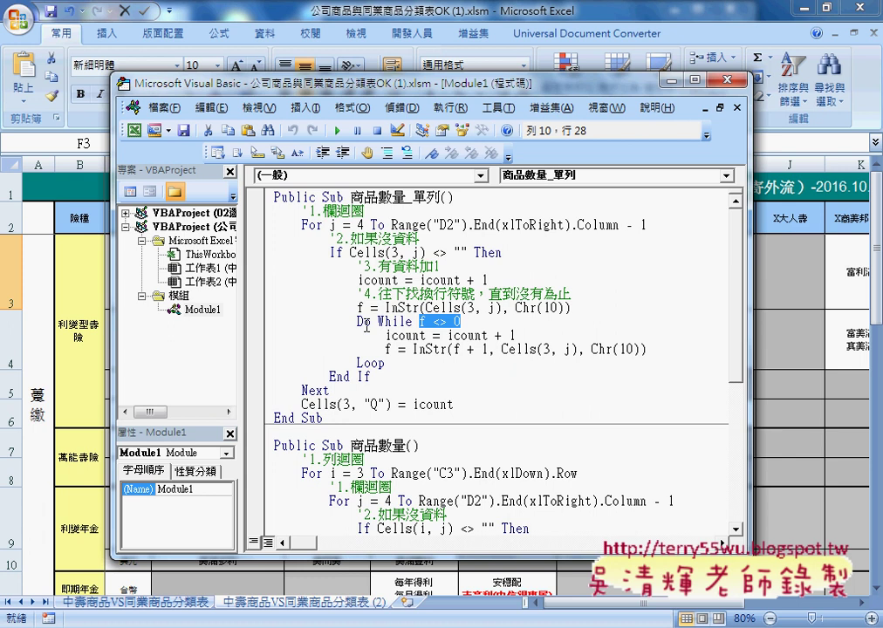
pyautogui.moveTo(357, 322); pyautogui.dragTo(461, 322)
pyautogui.moveTo(387, 335); pyautogui.dragTo(517, 335)
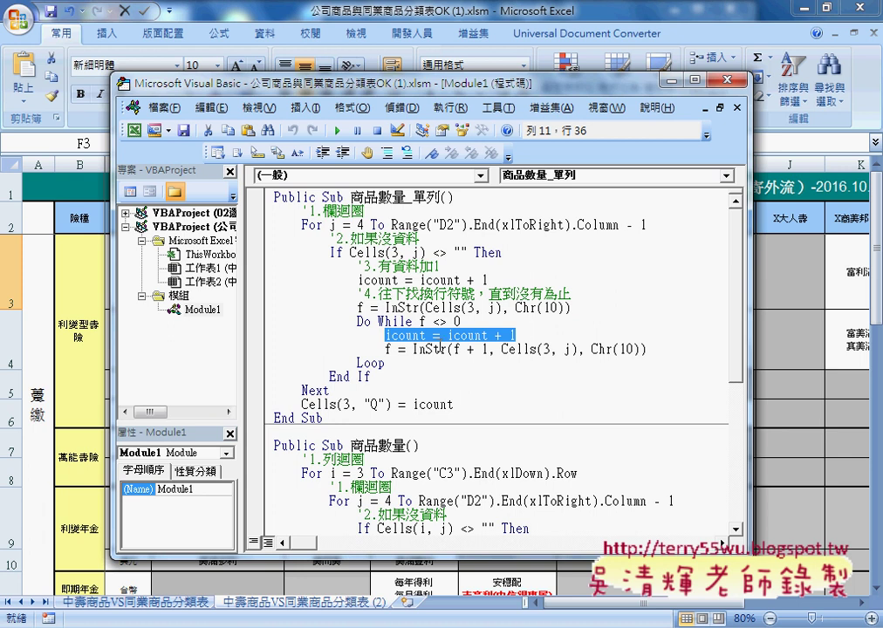
pyautogui.moveTo(414, 349); pyautogui.dragTo(448, 350)
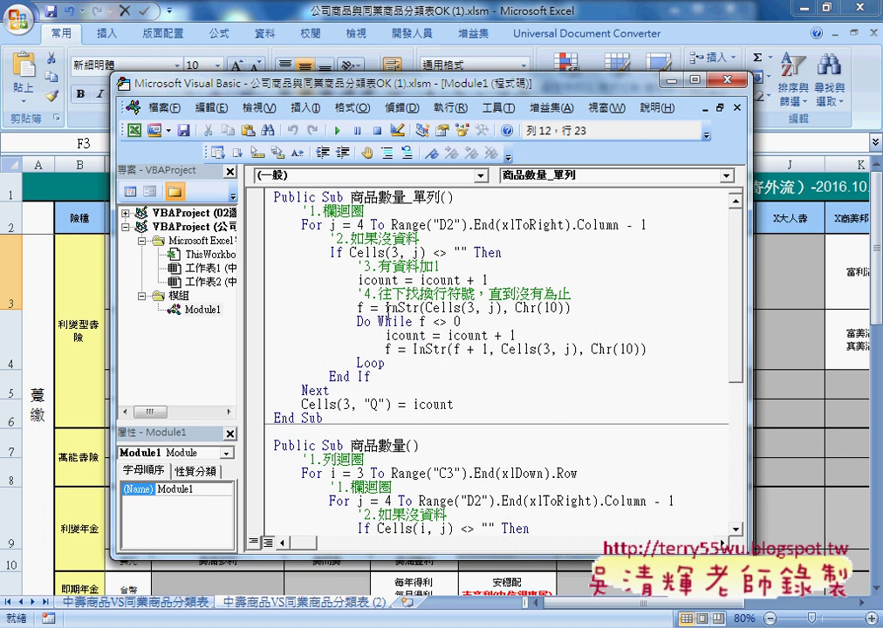
pyautogui.moveTo(385, 308); pyautogui.dragTo(570, 309)
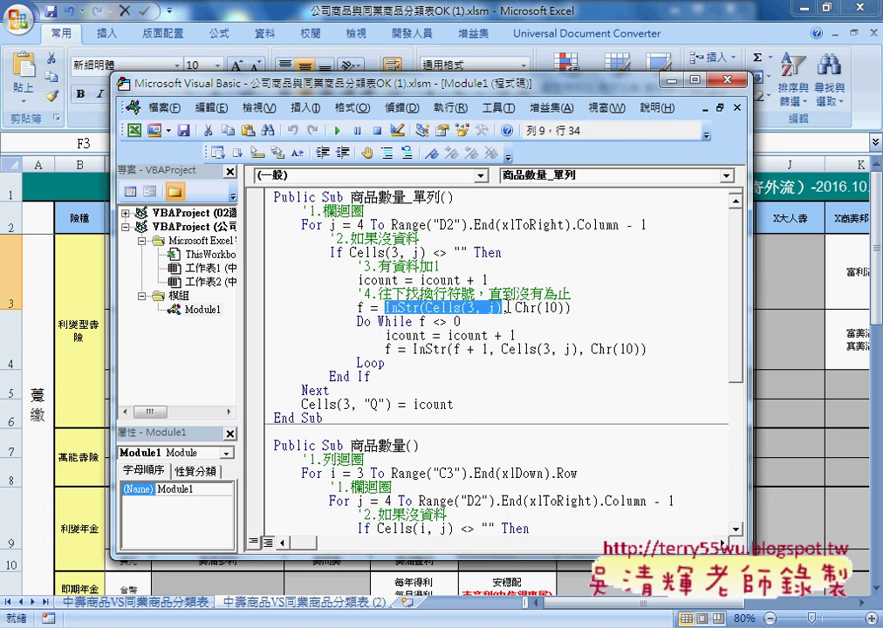
pyautogui.click(416, 350)
pyautogui.hotkey('shift', 'End')
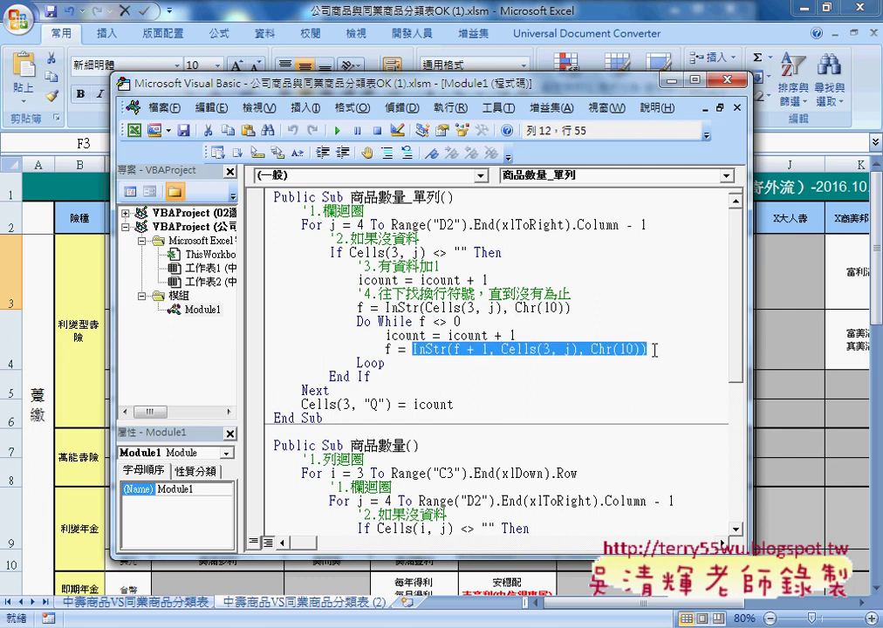
pyautogui.press('Down')
# Step: Highlight the f + 1 offset, Chr(10) and icount written to column Q, then narrow the editor
pyautogui.moveTo(454, 351); pyautogui.dragTo(487, 350)
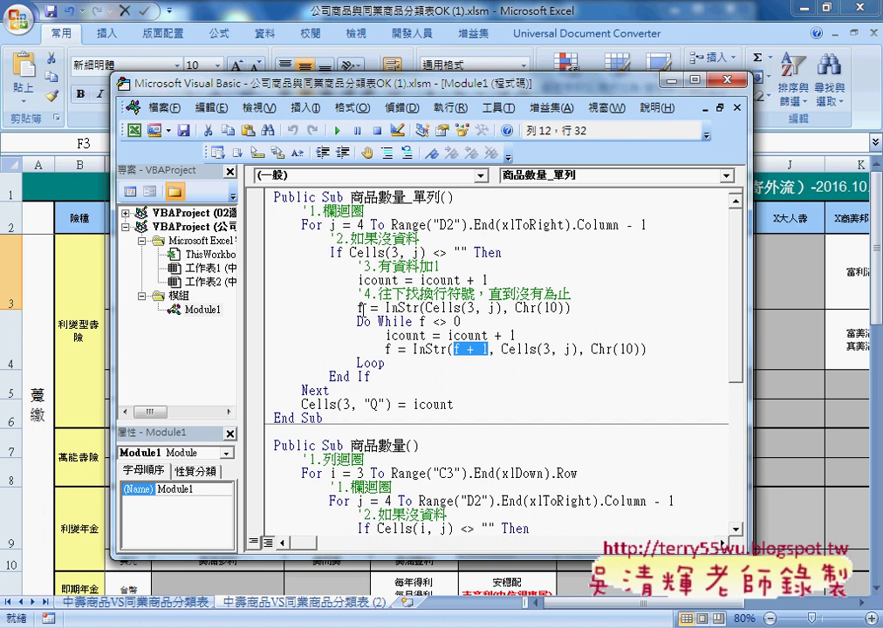
pyautogui.moveTo(357, 307); pyautogui.dragTo(582, 302)
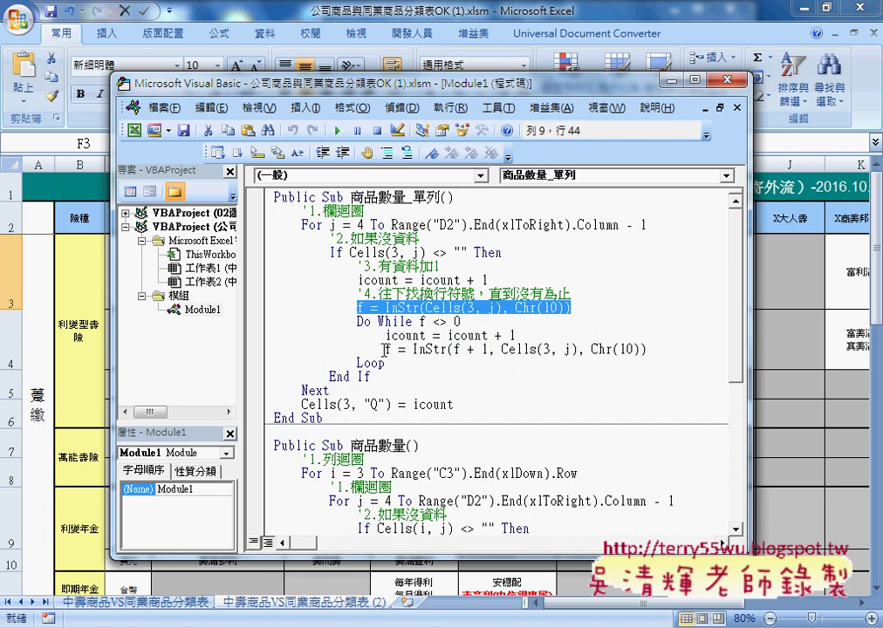
pyautogui.moveTo(385, 349); pyautogui.dragTo(667, 349)
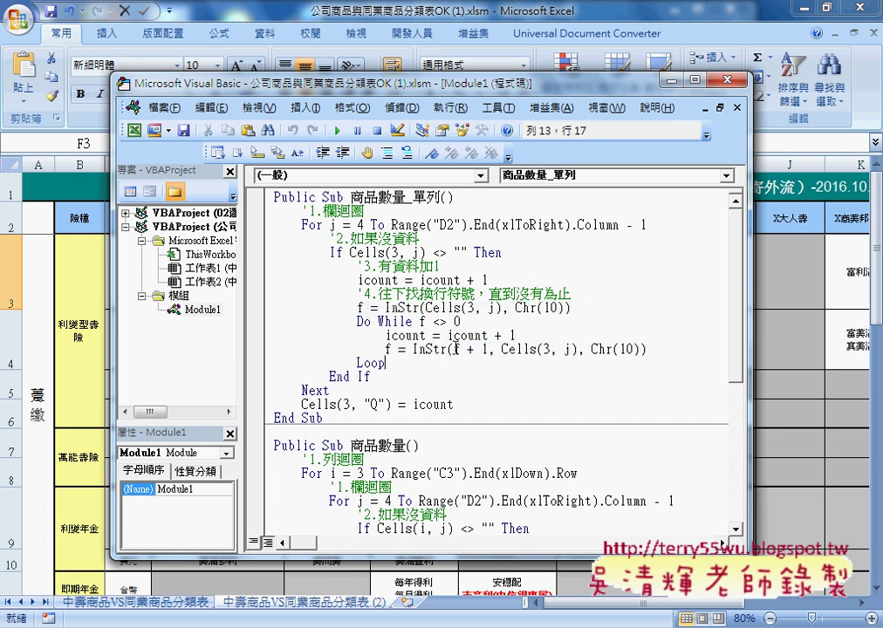
pyautogui.moveTo(454, 349); pyautogui.dragTo(487, 349)
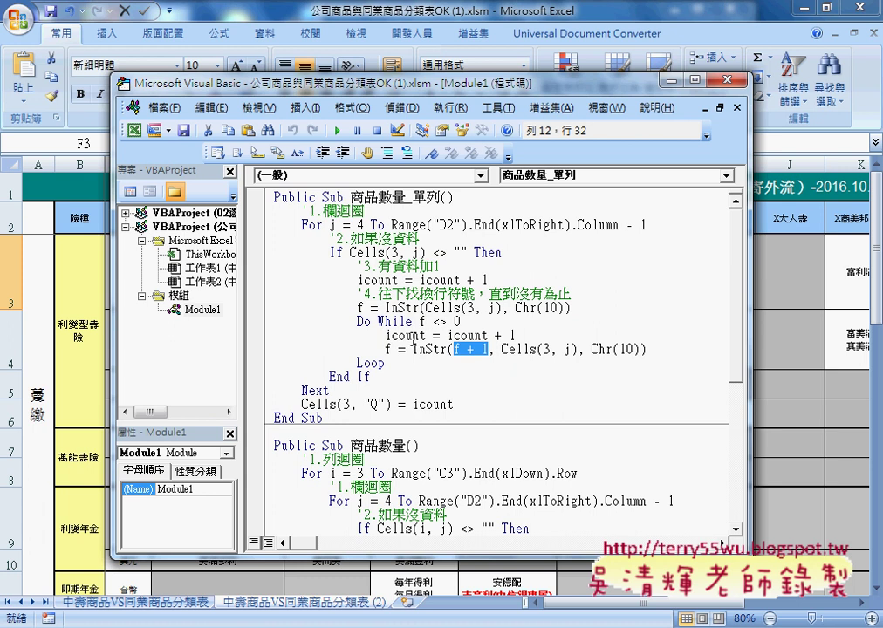
pyautogui.moveTo(385, 335); pyautogui.dragTo(428, 339)
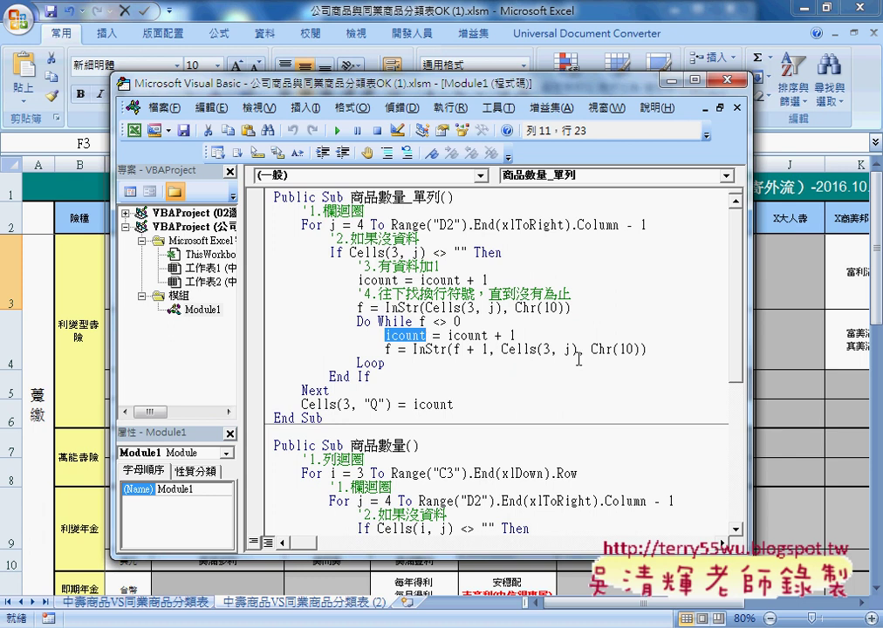
pyautogui.moveTo(590, 349); pyautogui.dragTo(641, 349)
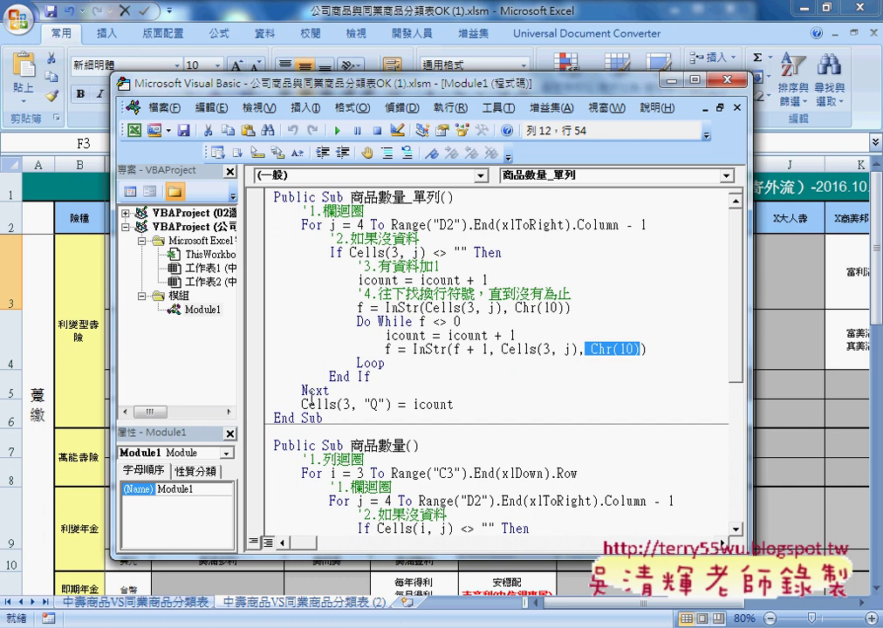
pyautogui.moveTo(454, 404); pyautogui.dragTo(408, 403)
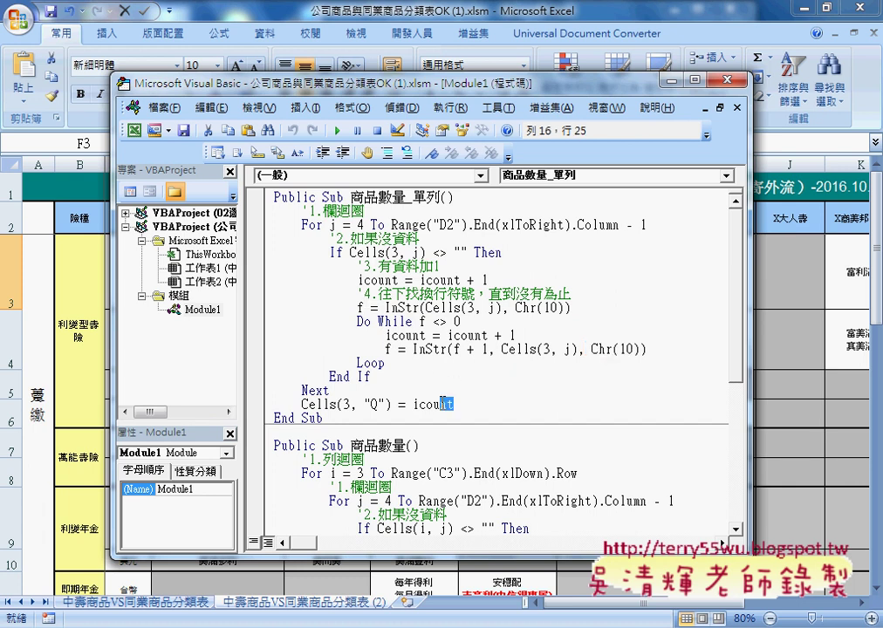
pyautogui.moveTo(749, 356); pyautogui.dragTo(682, 358)
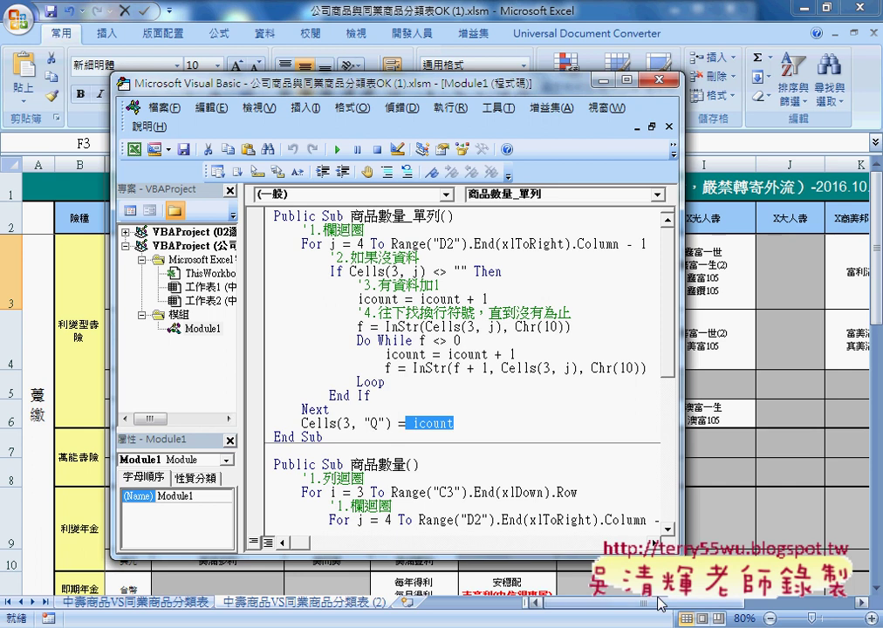
# Step: Clear the 合計 total and run the macro to a breakpoint on icount = icount + 1
pyautogui.click(701, 610)
pyautogui.moveTo(700, 611); pyautogui.dragTo(733, 615)
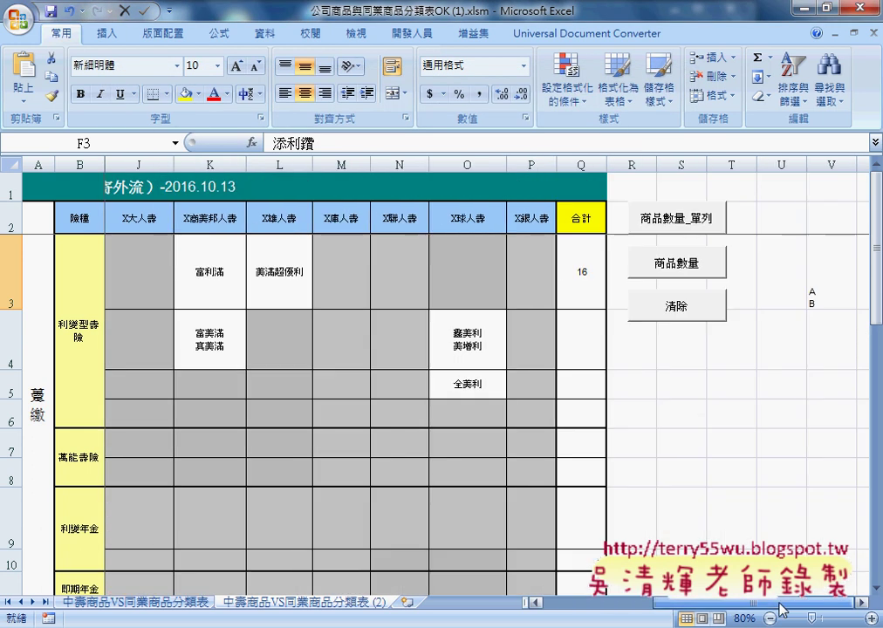
pyautogui.click(703, 307)
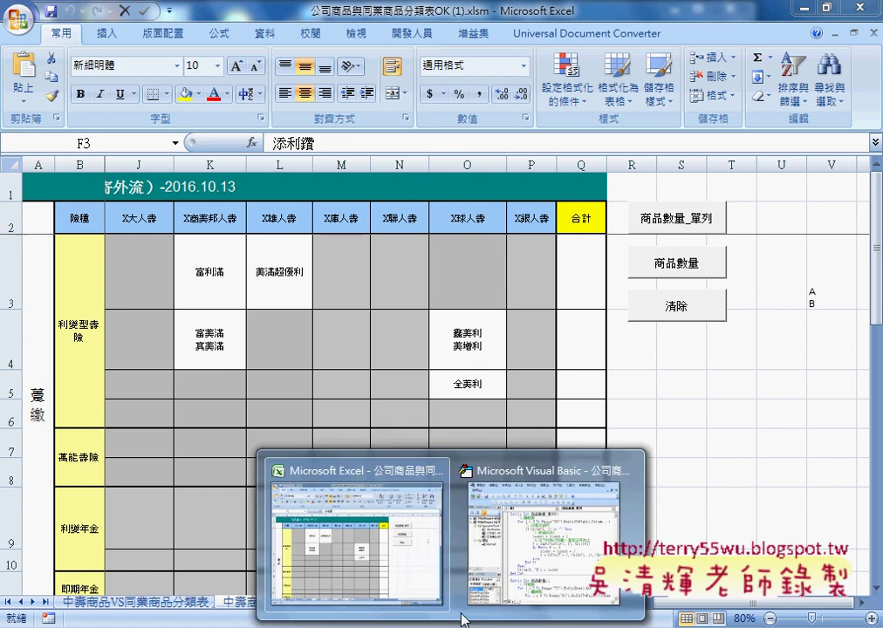
pyautogui.click(533, 515)
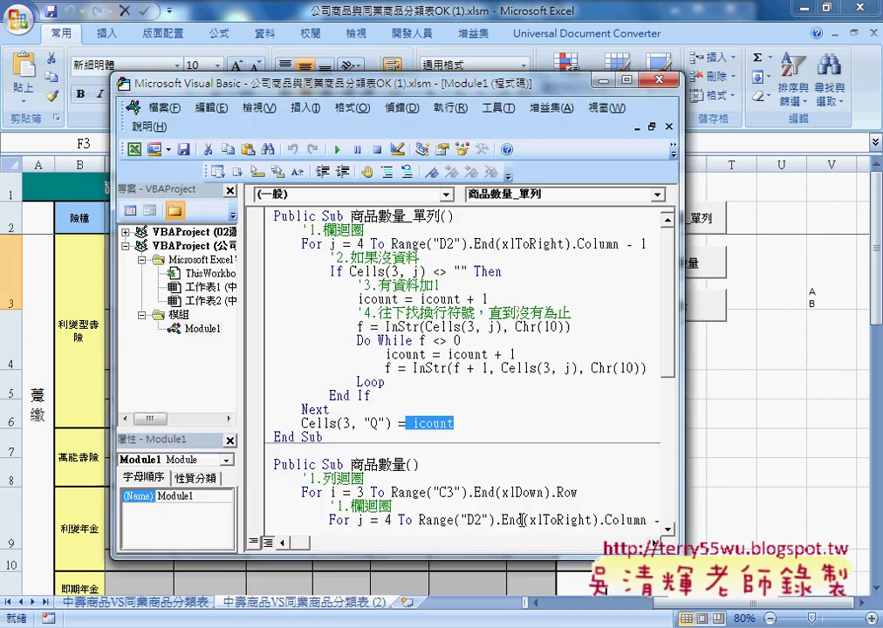
pyautogui.click(254, 299)
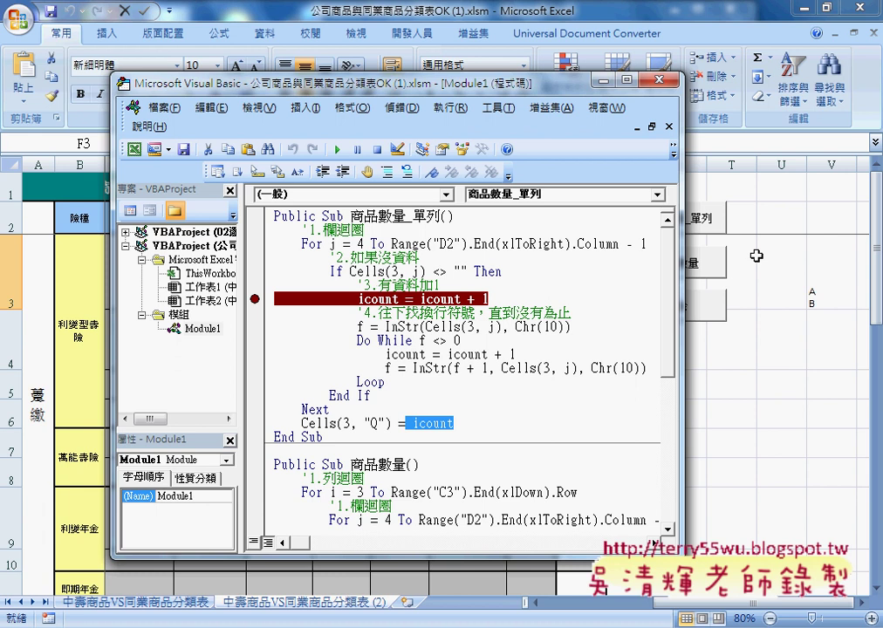
pyautogui.press('F5')
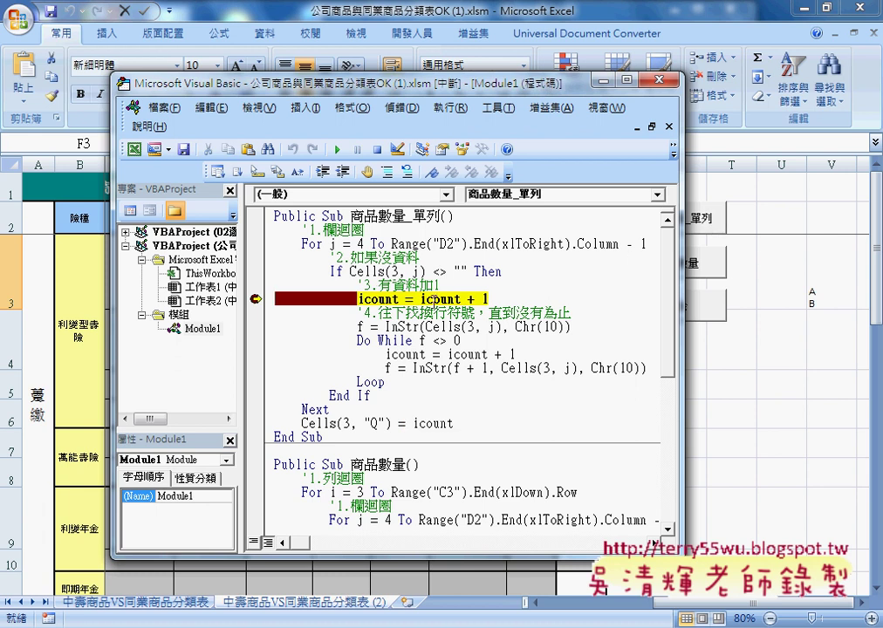
pyautogui.moveTo(382, 299)
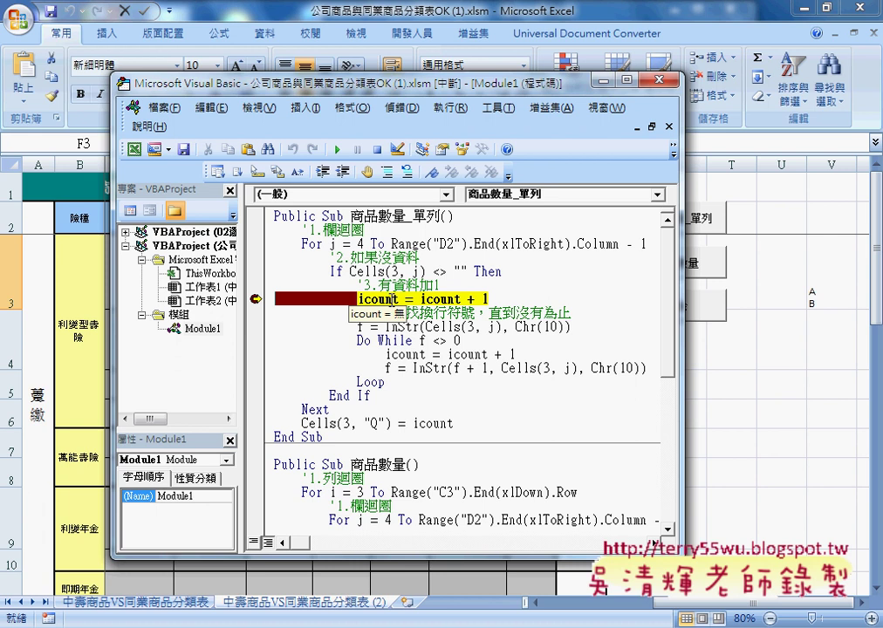
# Step: Step through the Do While loop passes until icount reaches 3
pyautogui.press('F8')
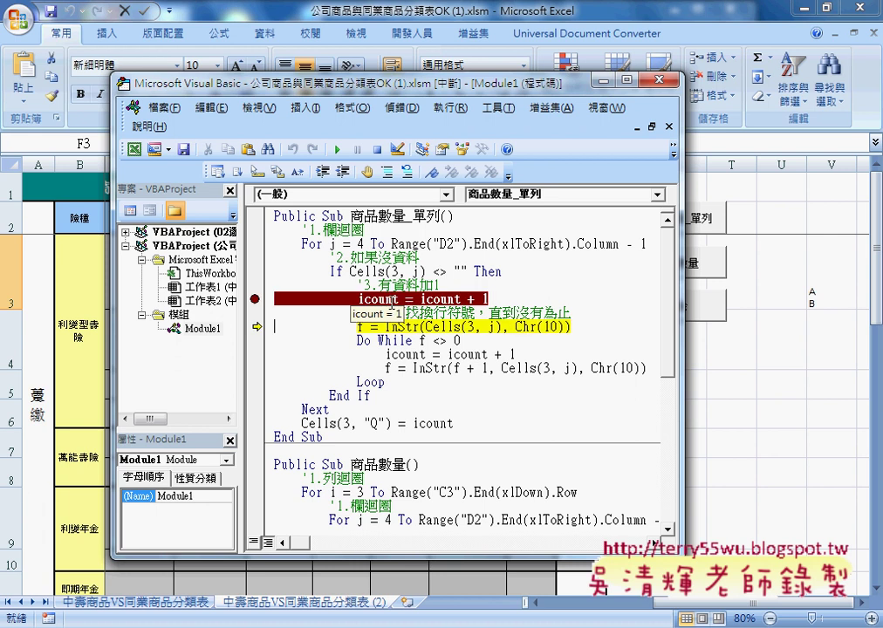
pyautogui.press('F8')
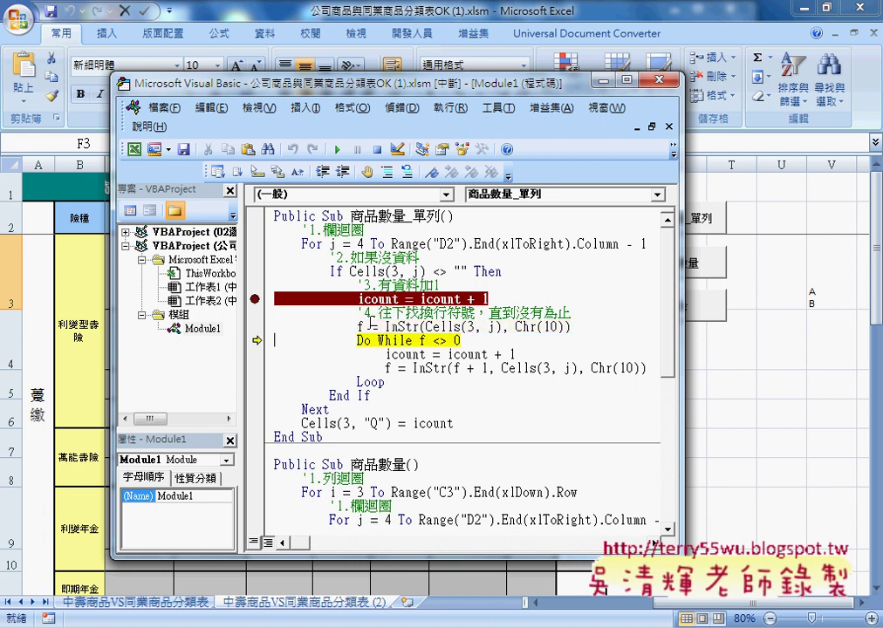
pyautogui.moveTo(361, 328)
pyautogui.press('F8')
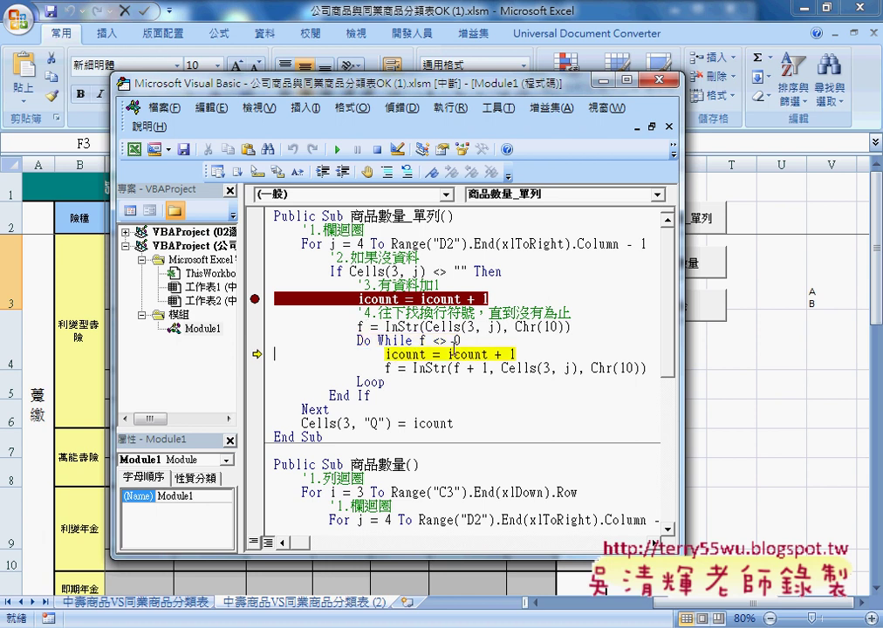
pyautogui.press('F8')
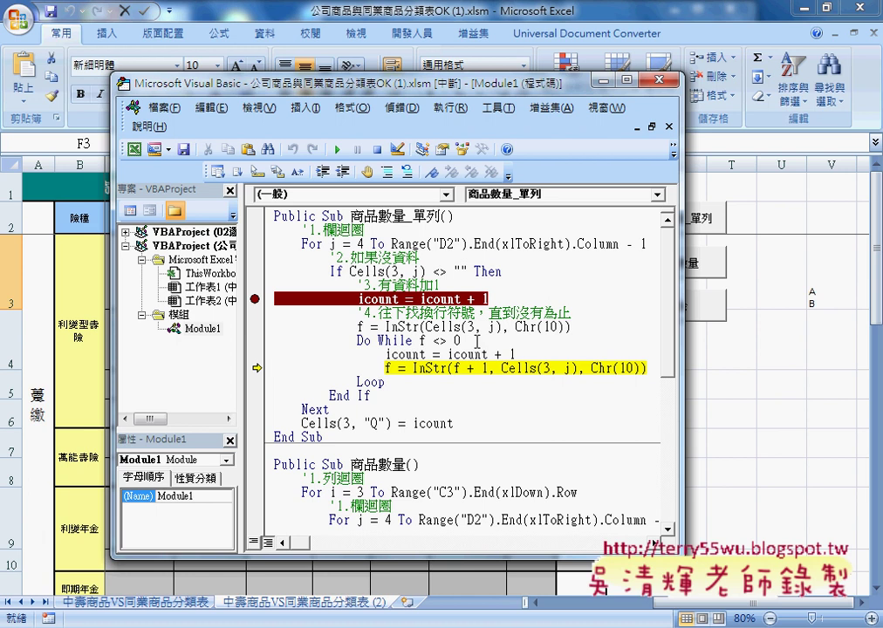
pyautogui.press('F8')
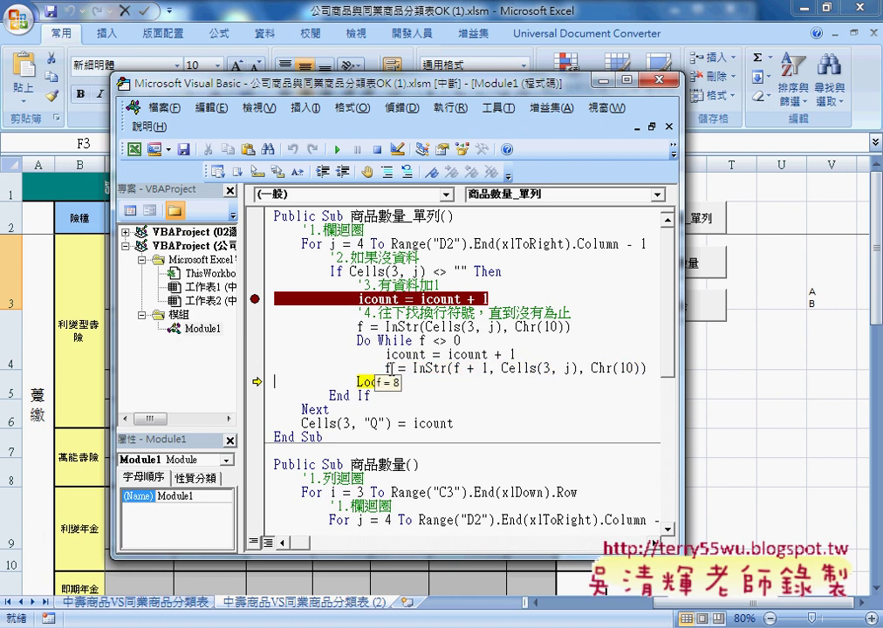
pyautogui.moveTo(388, 369)
pyautogui.press('F8')
pyautogui.press('F8')
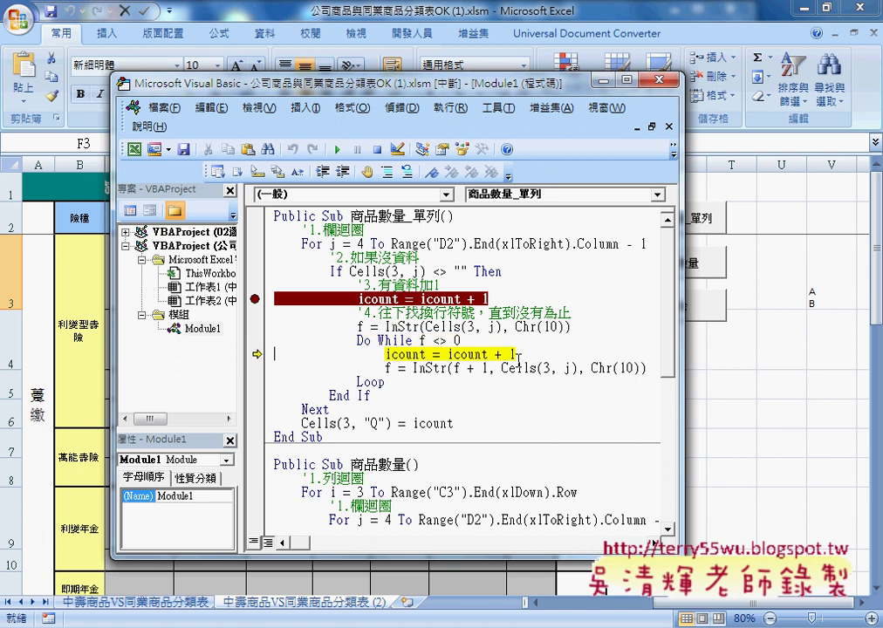
pyautogui.press('F8')
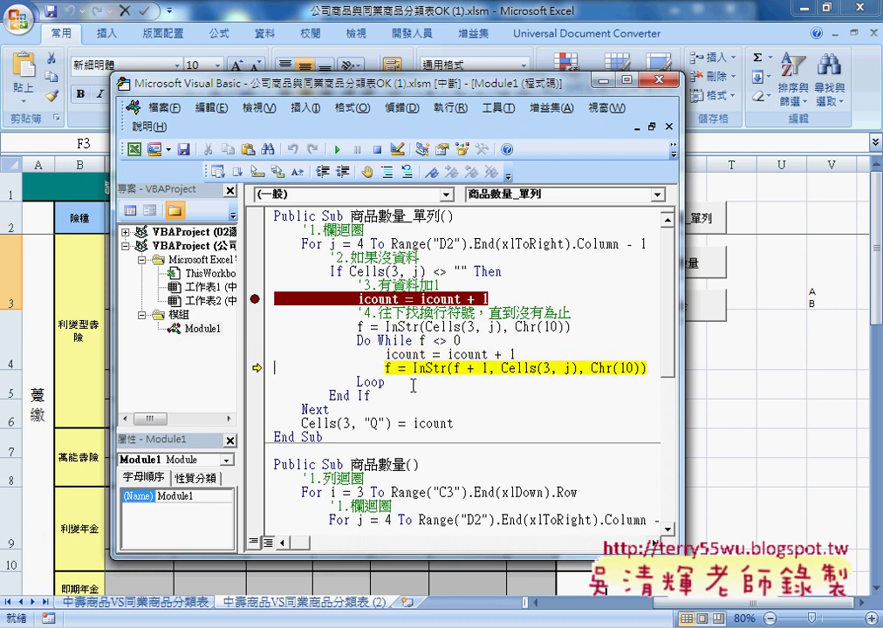
# Step: Check the worksheet data, then step out of the loop to End If and highlight f <> 0
pyautogui.hotkey('alt', 'F11')
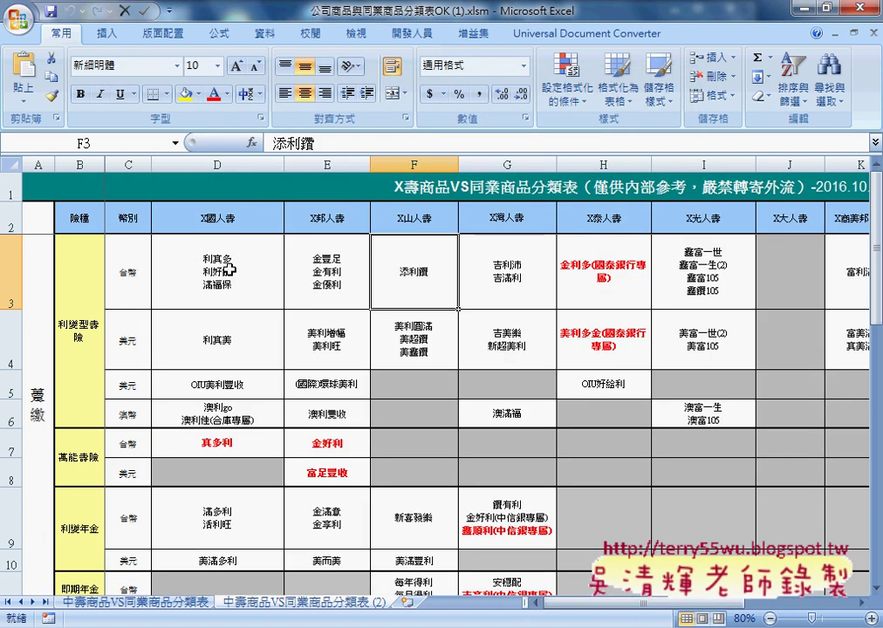
pyautogui.click(513, 587)
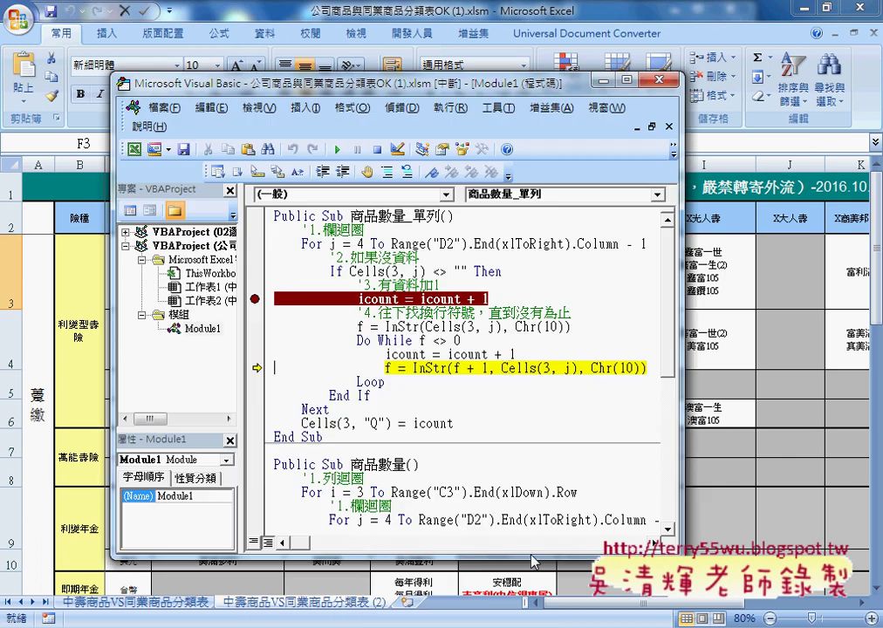
pyautogui.press('F8')
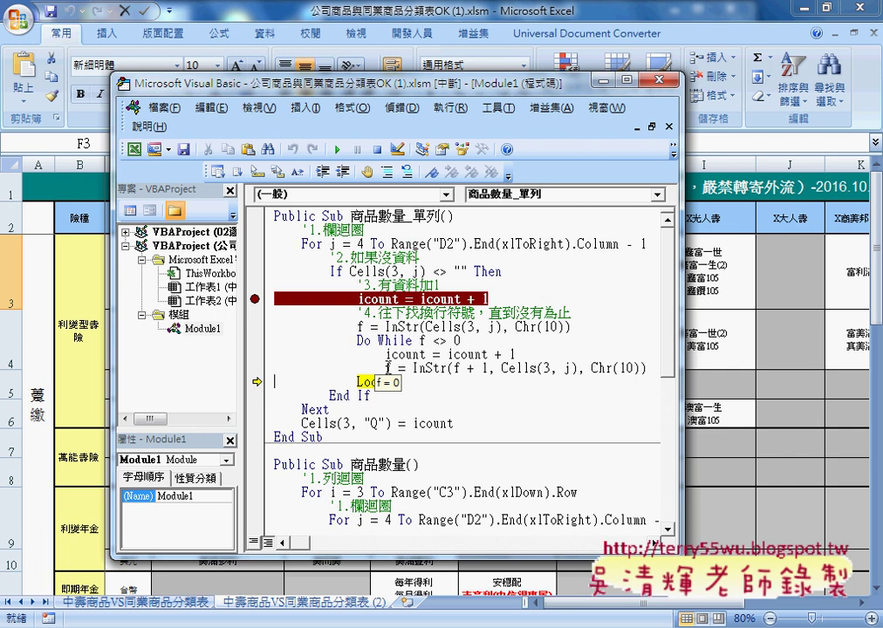
pyautogui.press('F8')
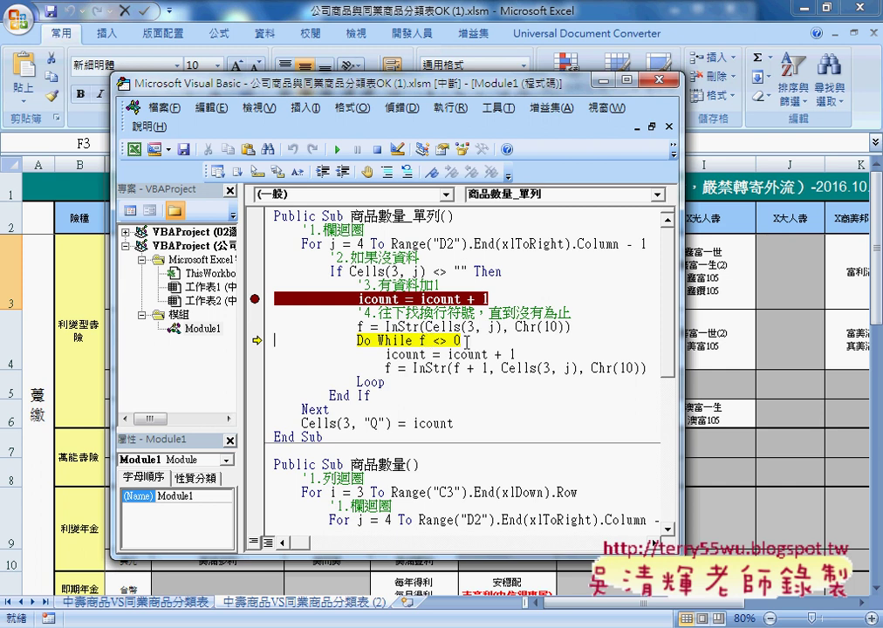
pyautogui.press('F8')
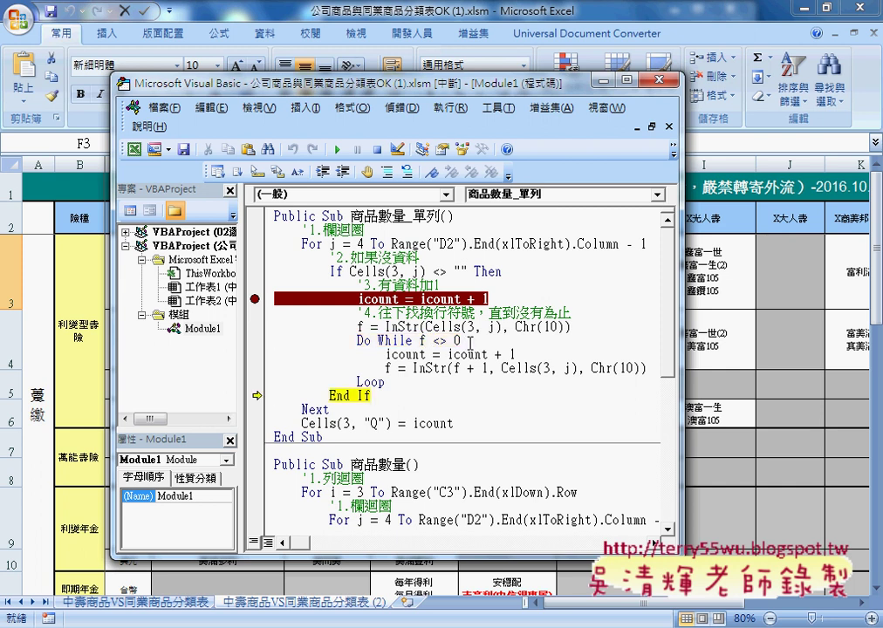
pyautogui.moveTo(420, 340); pyautogui.dragTo(461, 340)
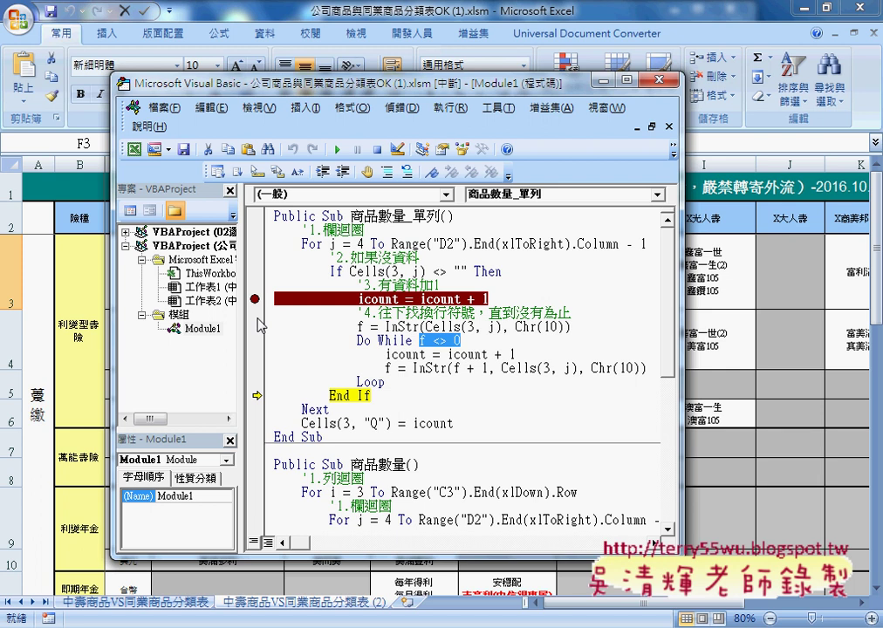
# Step: Clear the breakpoint, let the macro finish, and confirm Q3 shows 16 on the worksheet
pyautogui.click(255, 299)
pyautogui.click(339, 150)
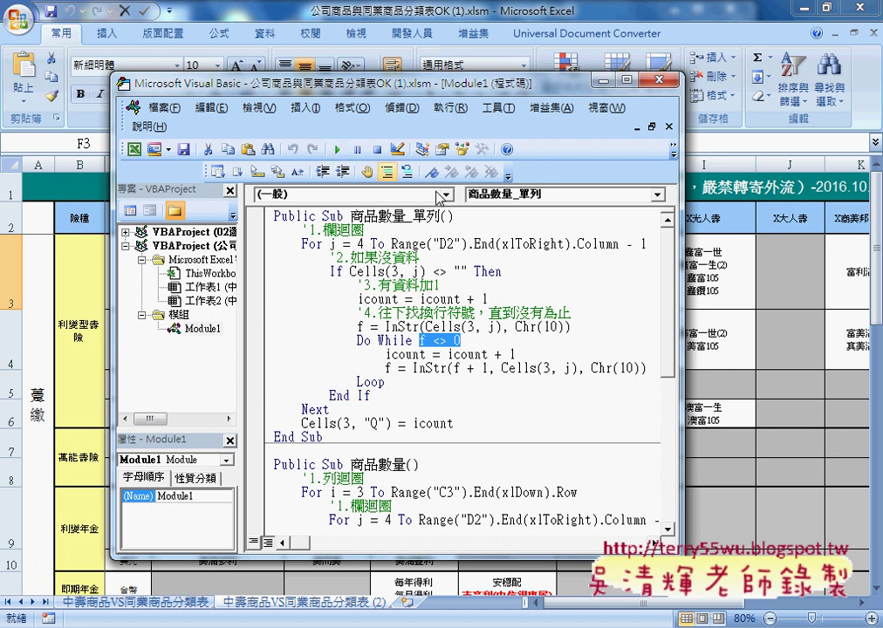
pyautogui.click(727, 603)
pyautogui.click(727, 602)
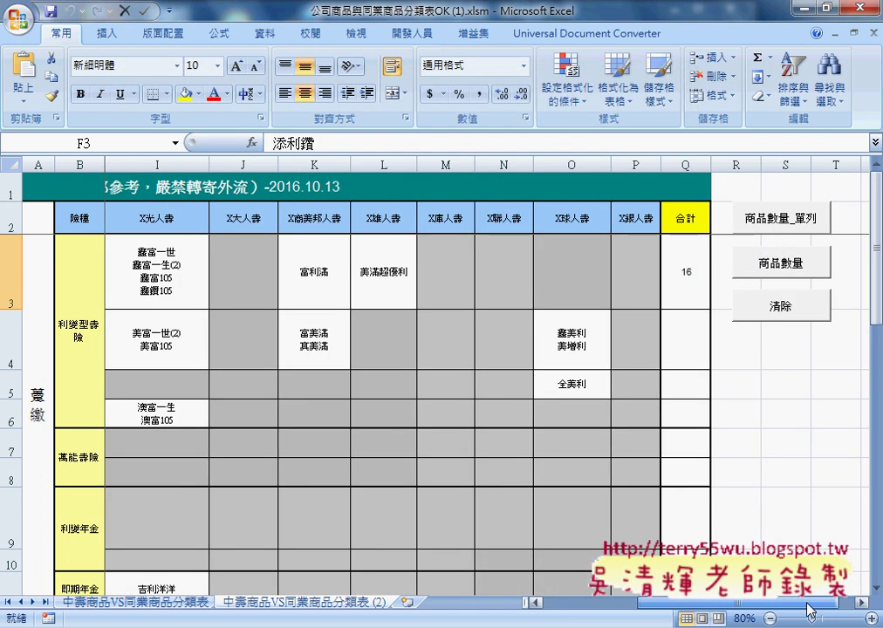
pyautogui.click(688, 280)
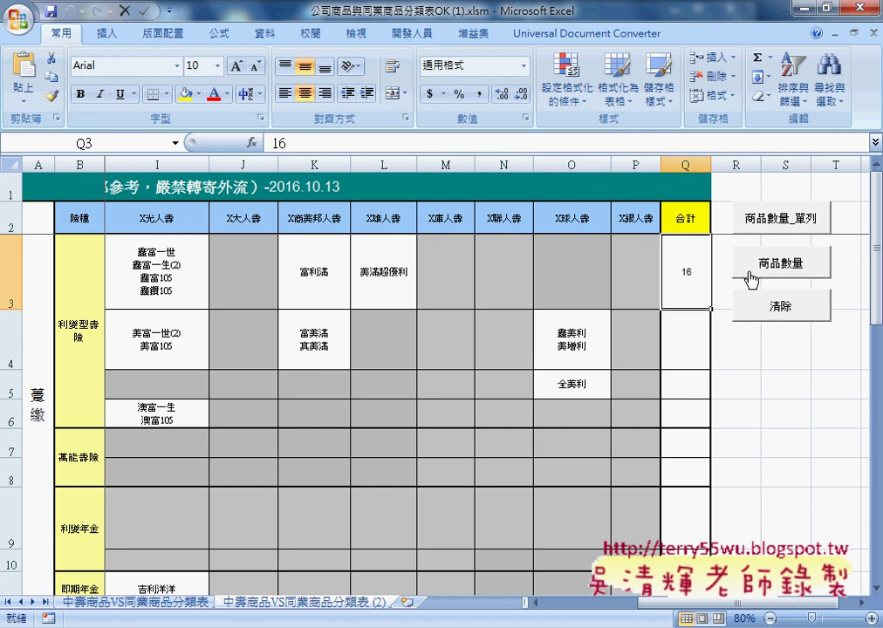
pyautogui.click(7, 278)
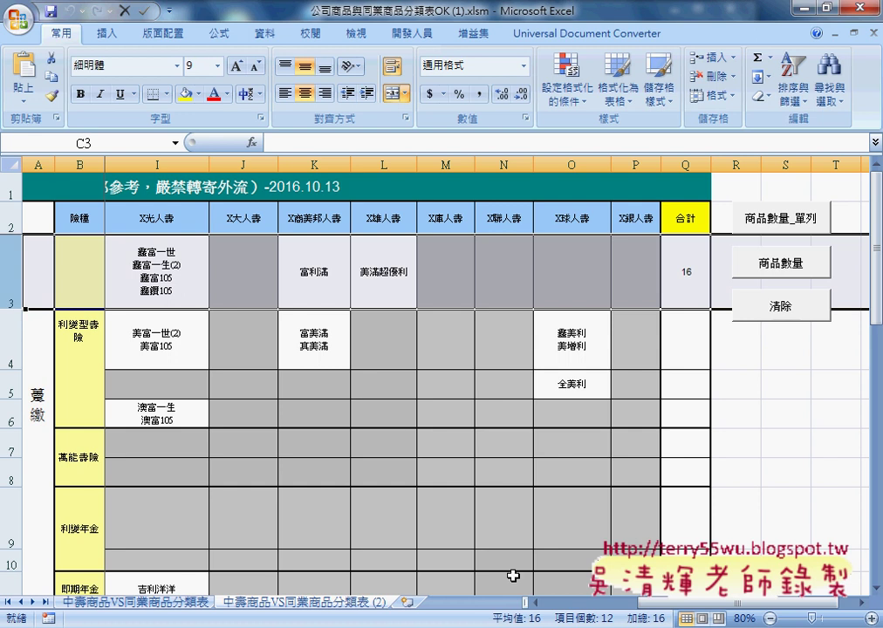
pyautogui.click(574, 604)
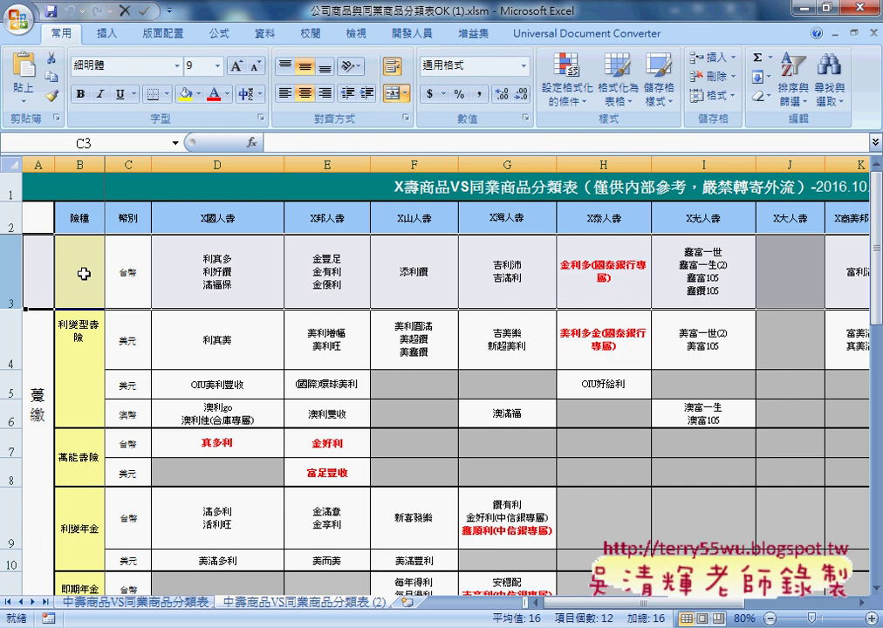
# Step: Jump from C3 to the last 幣別 entry at C33, then return to the VBA editor
pyautogui.click(134, 277)
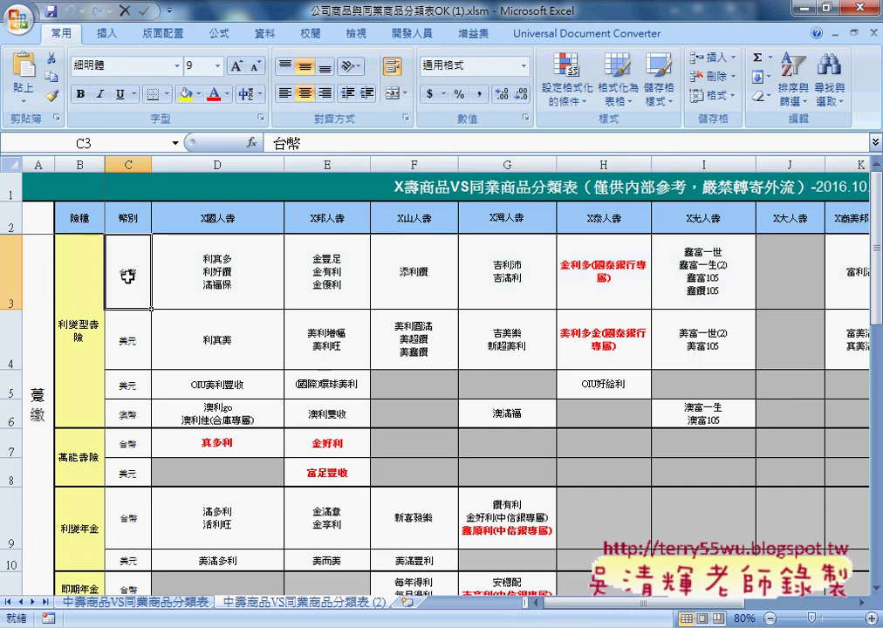
pyautogui.hotkey('ctrl', 'Down')
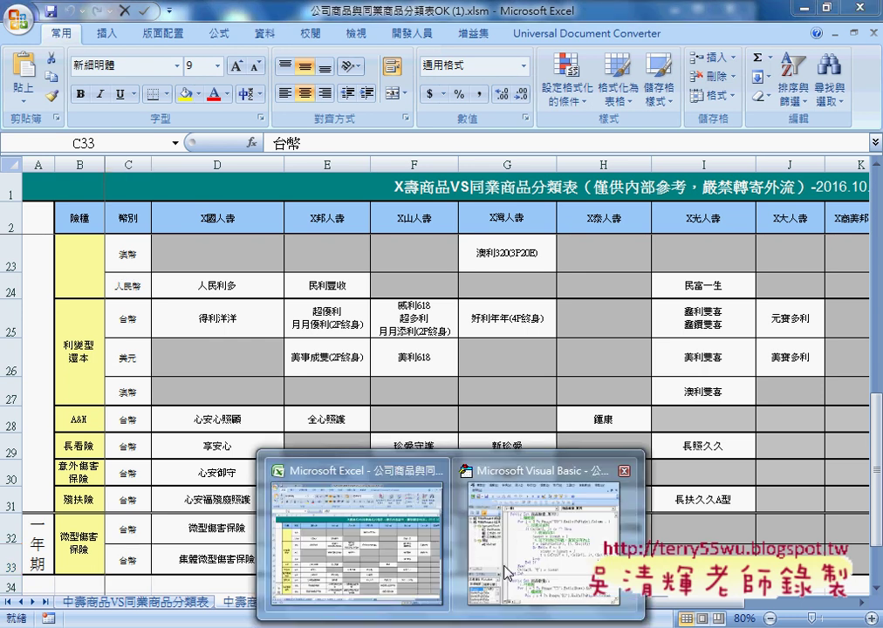
pyautogui.click(504, 517)
# Step: Widen the code window and review the 商品數量 loop bounds and inner column loop
pyautogui.scroll(-5, 417, 472)
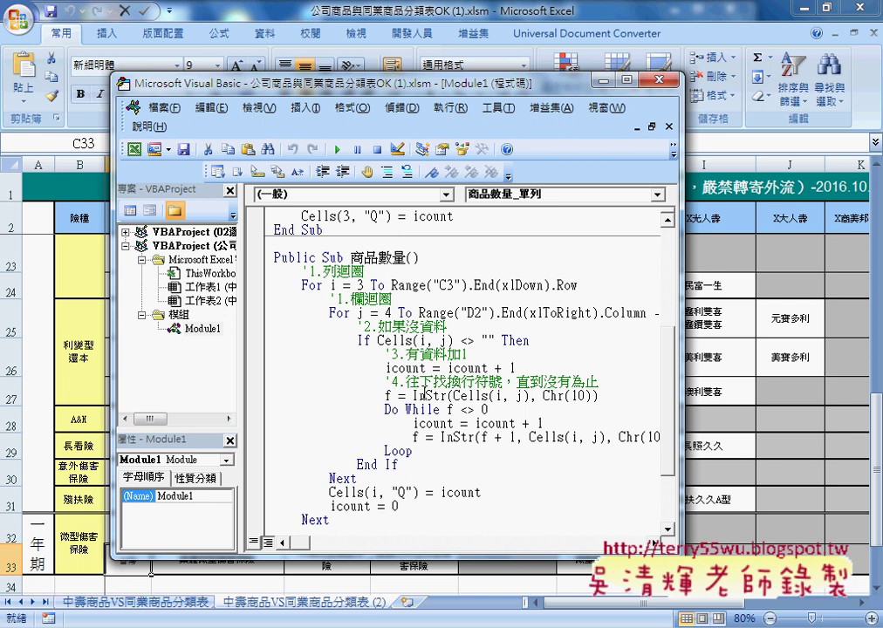
pyautogui.moveTo(677, 352); pyautogui.dragTo(829, 352)
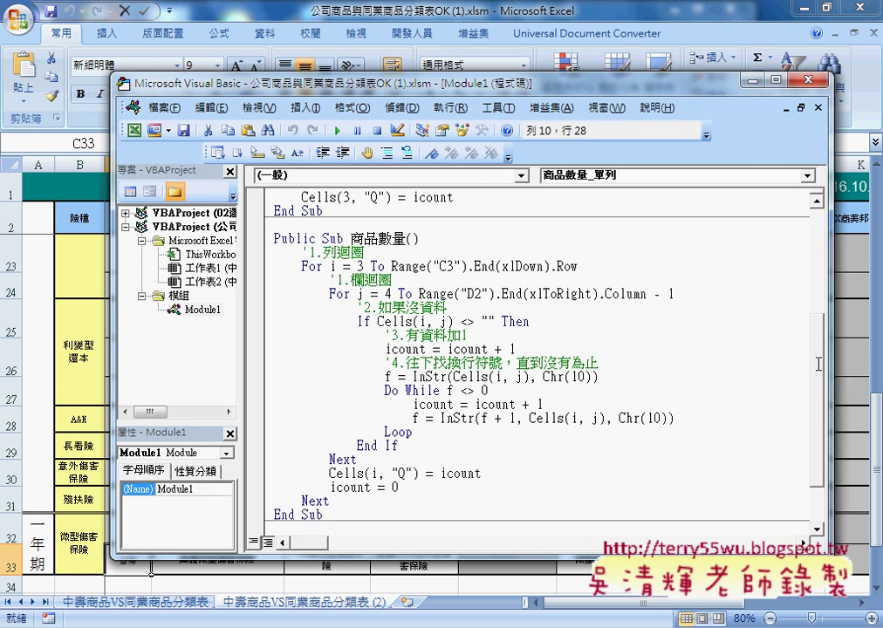
pyautogui.doubleClick(358, 266)
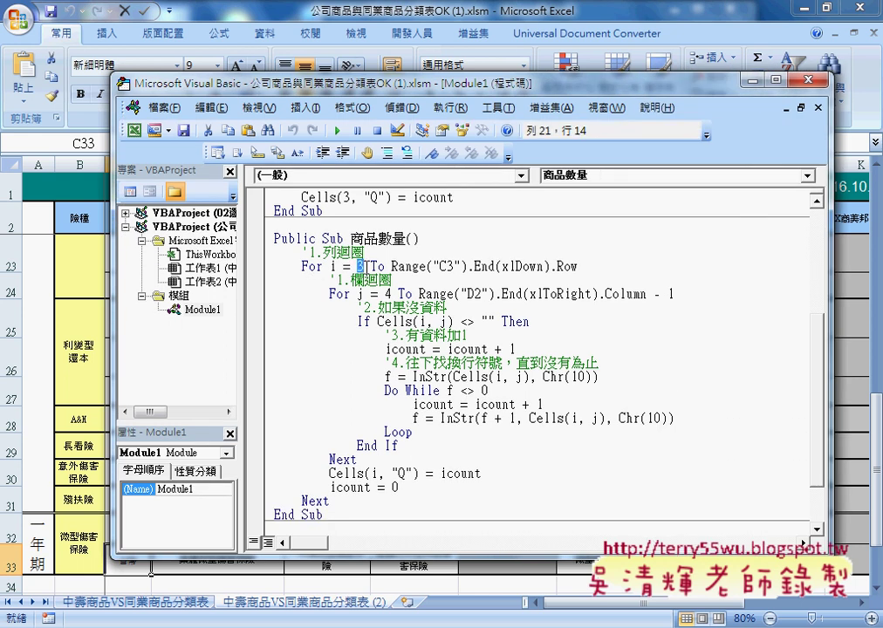
pyautogui.moveTo(391, 266); pyautogui.dragTo(587, 269)
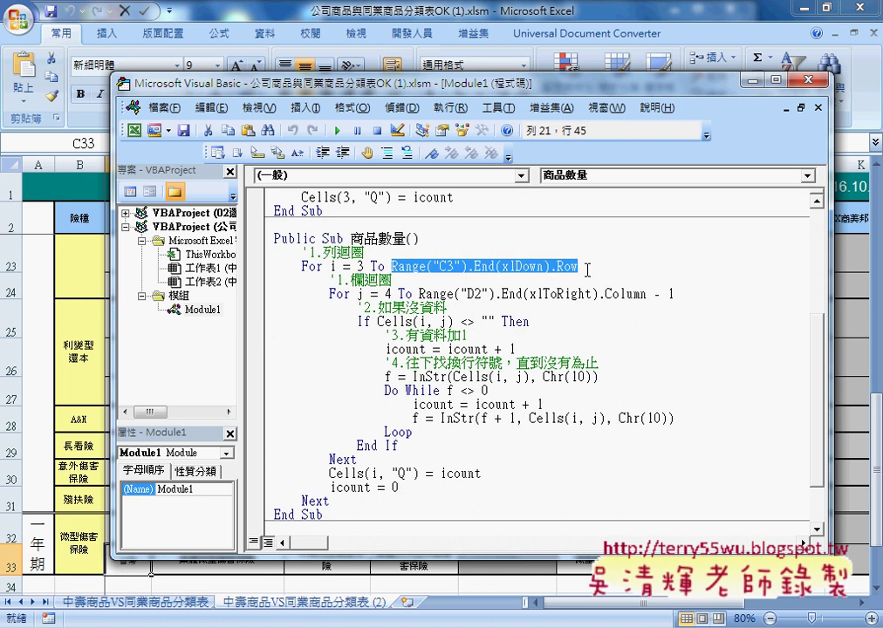
pyautogui.doubleClick(315, 501)
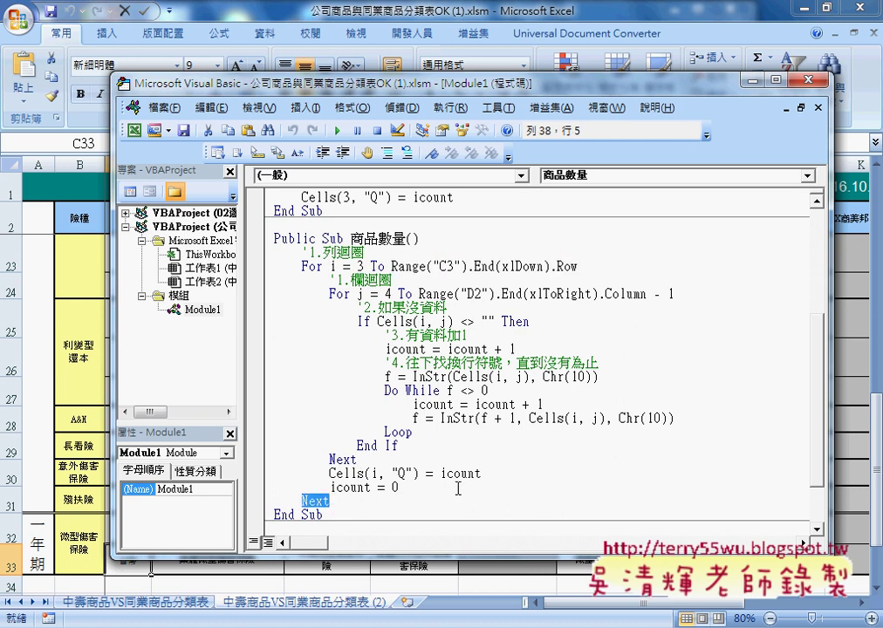
pyautogui.moveTo(481, 473)
pyautogui.mouseDown()
pyautogui.moveTo(258, 302)
pyautogui.moveTo(254, 278)
pyautogui.mouseUp()
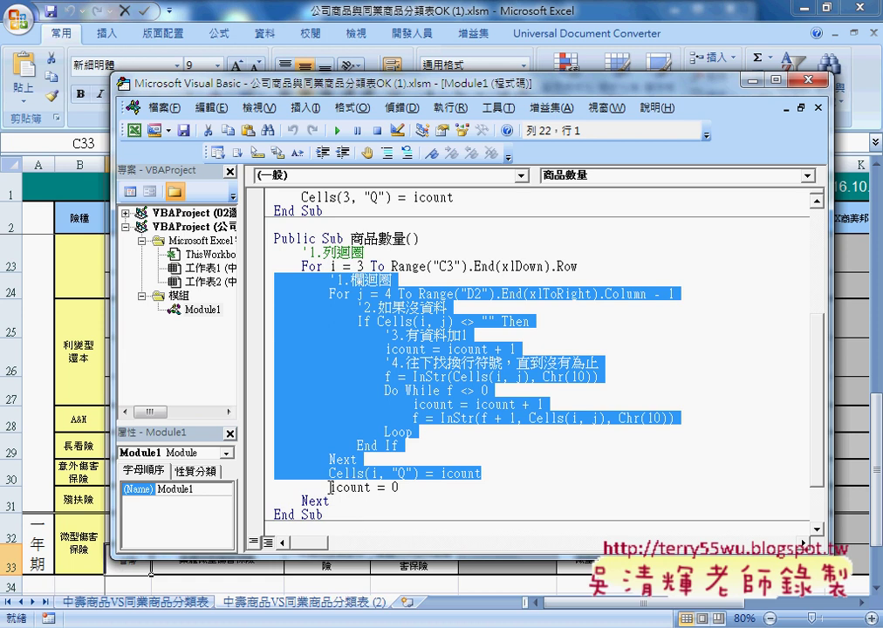
# Step: Put an apostrophe before icount = 0 to comment it out
pyautogui.moveTo(331, 487); pyautogui.dragTo(400, 489)
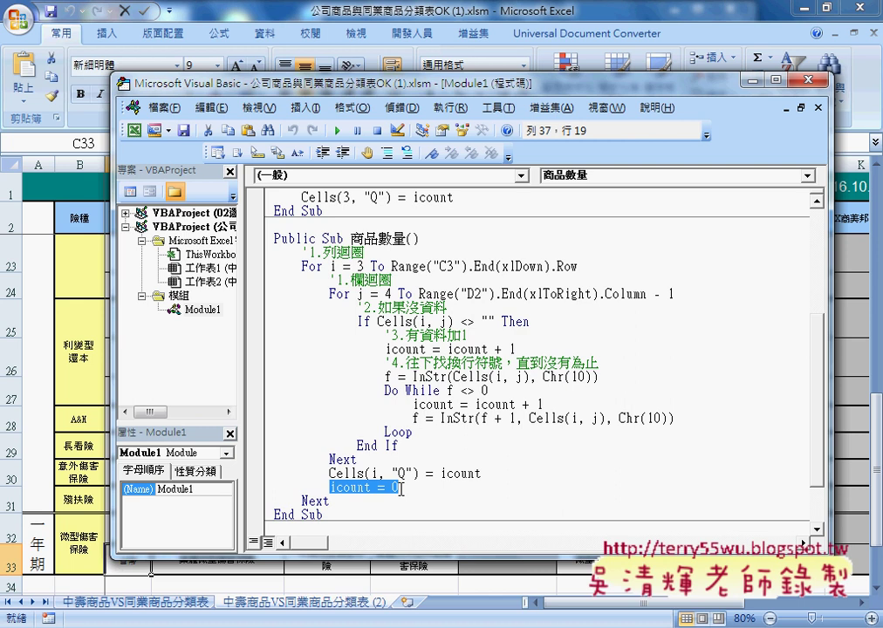
pyautogui.press('Left')
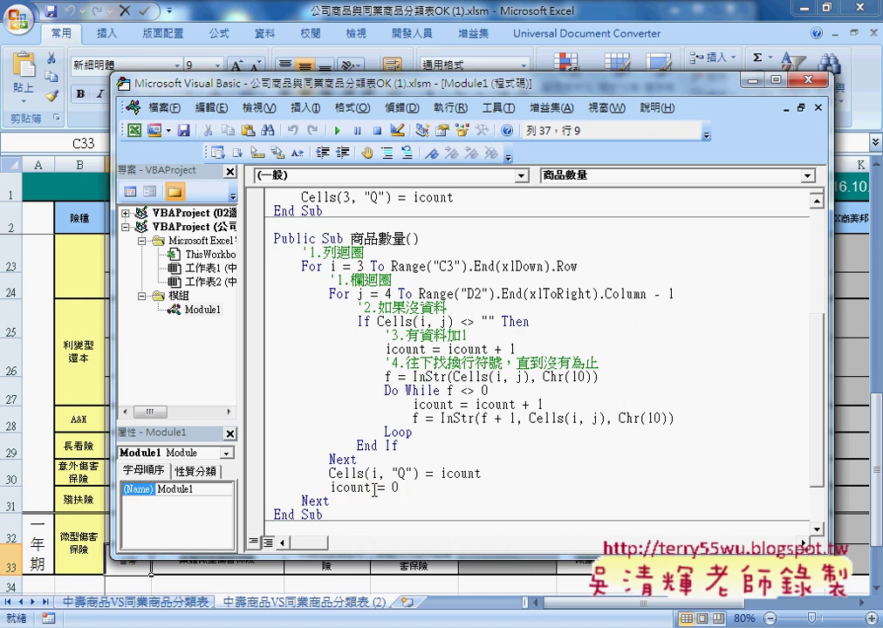
pyautogui.write('ㄎ')
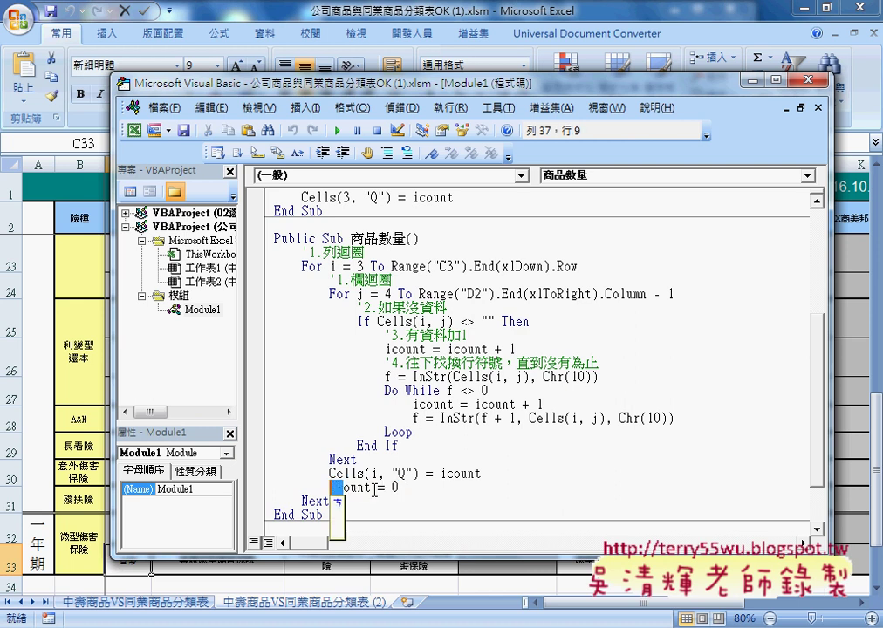
pyautogui.press('Escape')
pyautogui.write("'")
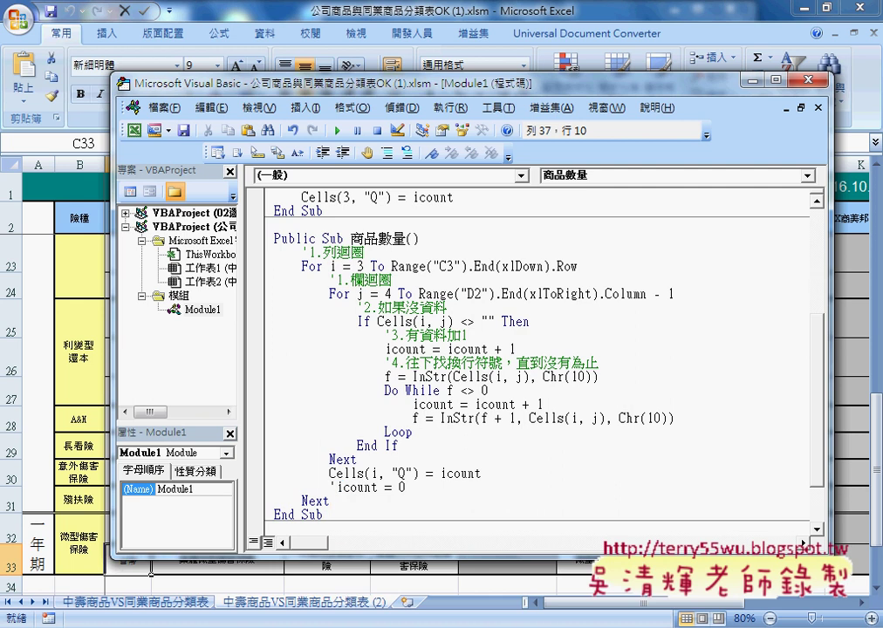
# Step: Back on the worksheet, run the 商品數量 macro for all rows
pyautogui.click(544, 517)
pyautogui.click(750, 602)
pyautogui.moveTo(751, 602); pyautogui.dragTo(816, 611)
pyautogui.scroll(4, 749, 332)
pyautogui.scroll(3, 756, 336)
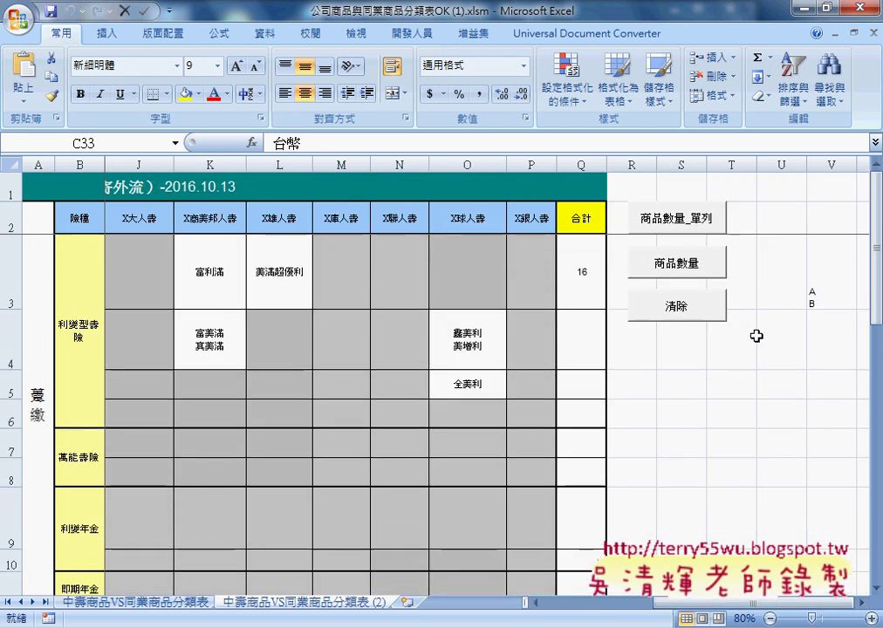
pyautogui.click(672, 269)
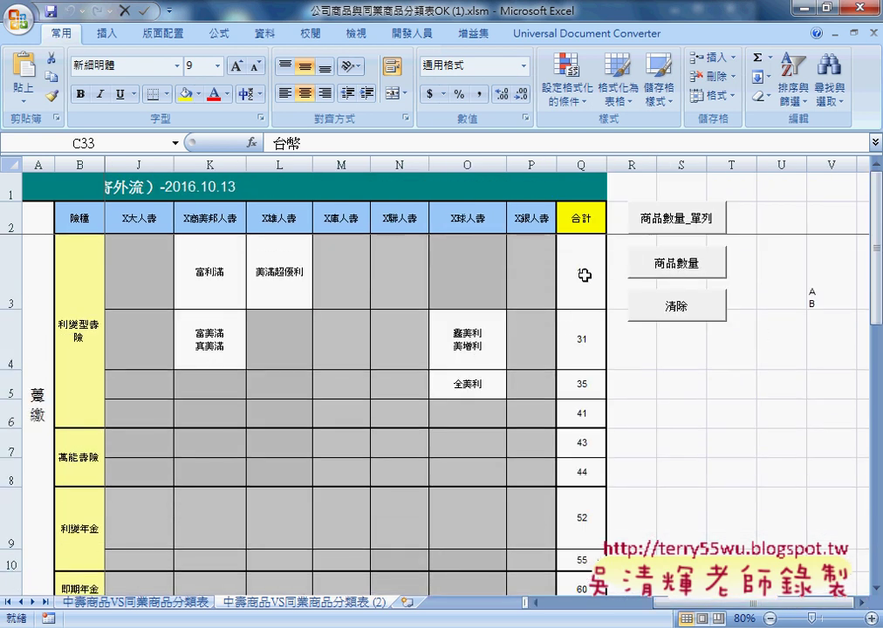
# Step: Inspect Q3 to Q6, which show running totals 16, 31, 35, 41
pyautogui.click(584, 275)
pyautogui.click(580, 345)
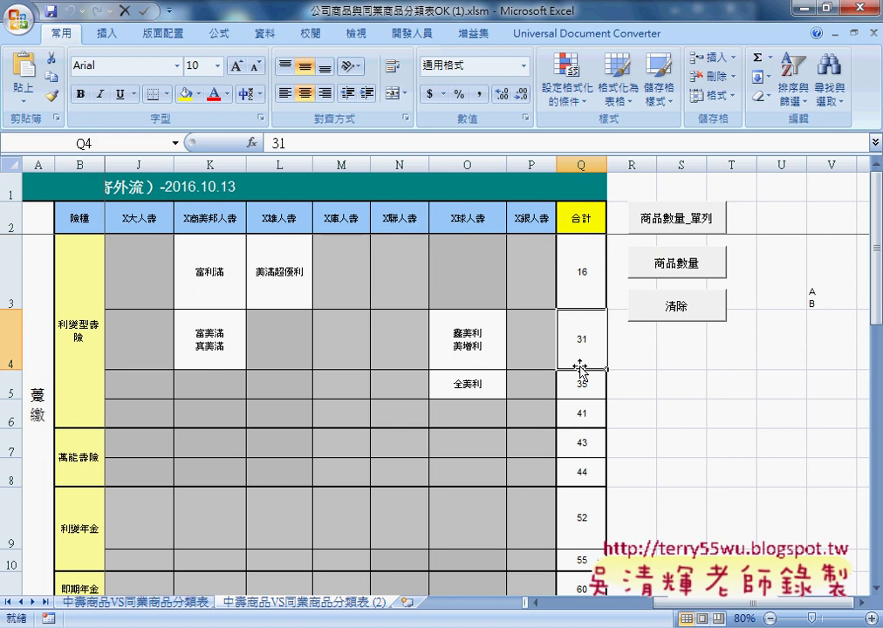
pyautogui.click(581, 385)
pyautogui.click(583, 417)
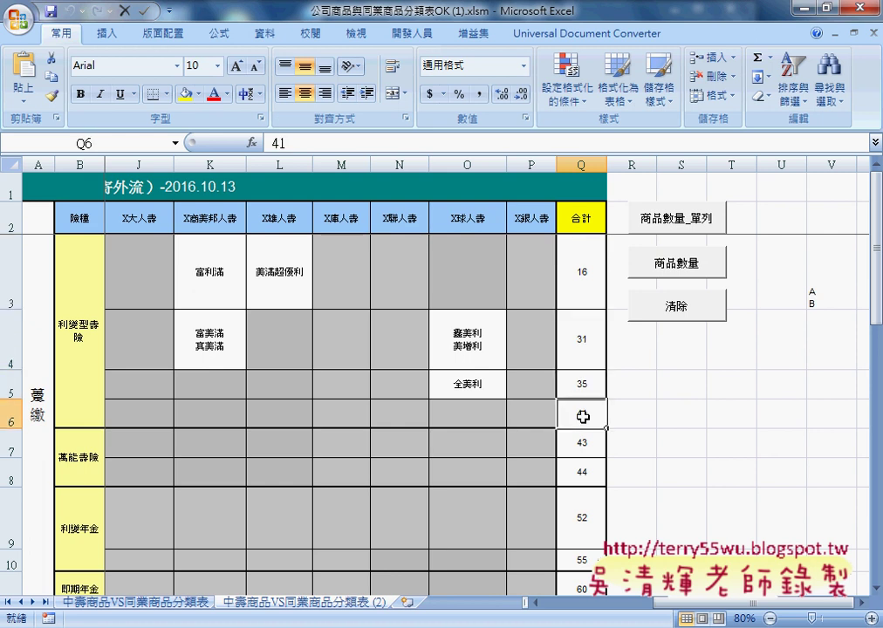
pyautogui.click(597, 304)
pyautogui.click(590, 335)
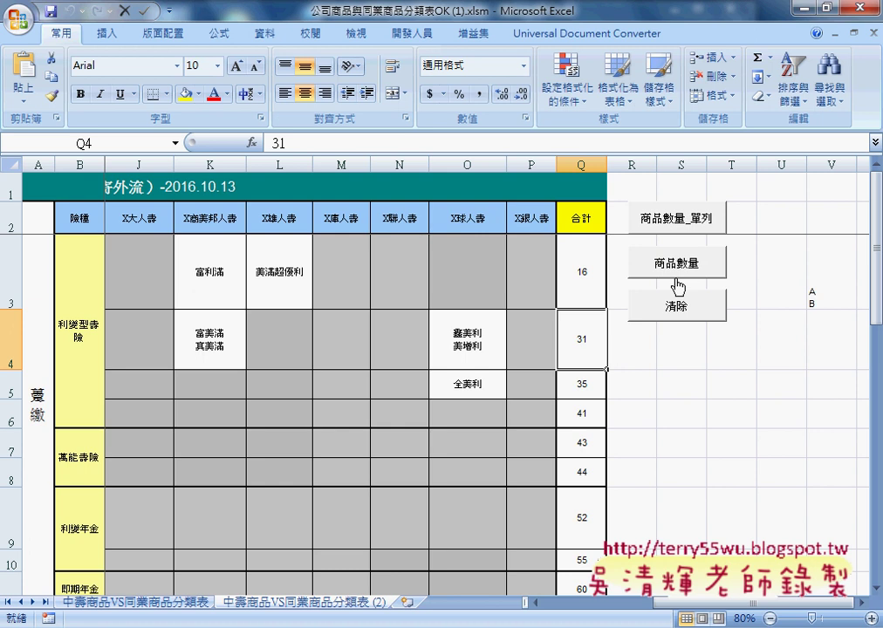
# Step: Delete the apostrophe to reactivate icount = 0 in 商品數量, then return to the worksheet
pyautogui.hotkey('alt', 'Tab')
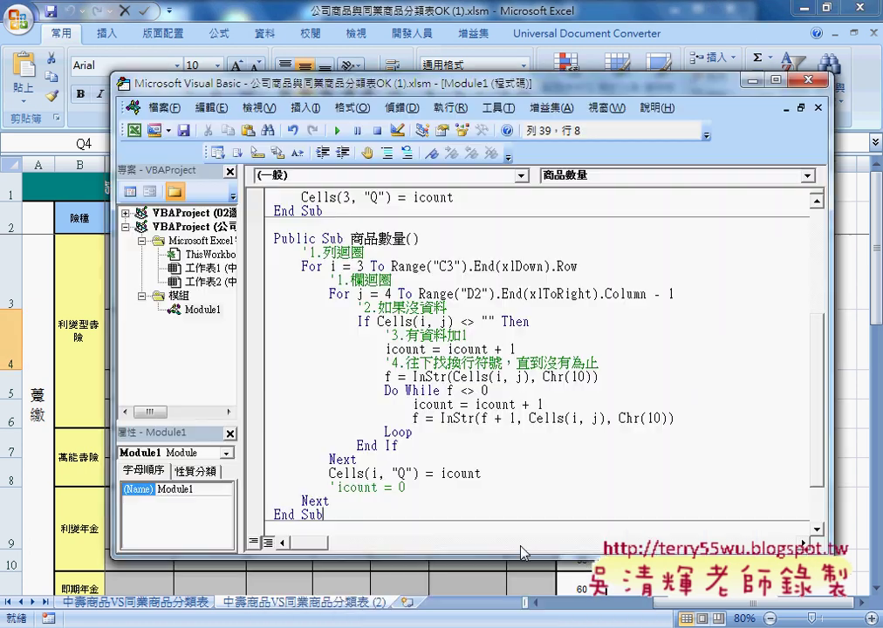
pyautogui.moveTo(337, 487); pyautogui.dragTo(331, 487)
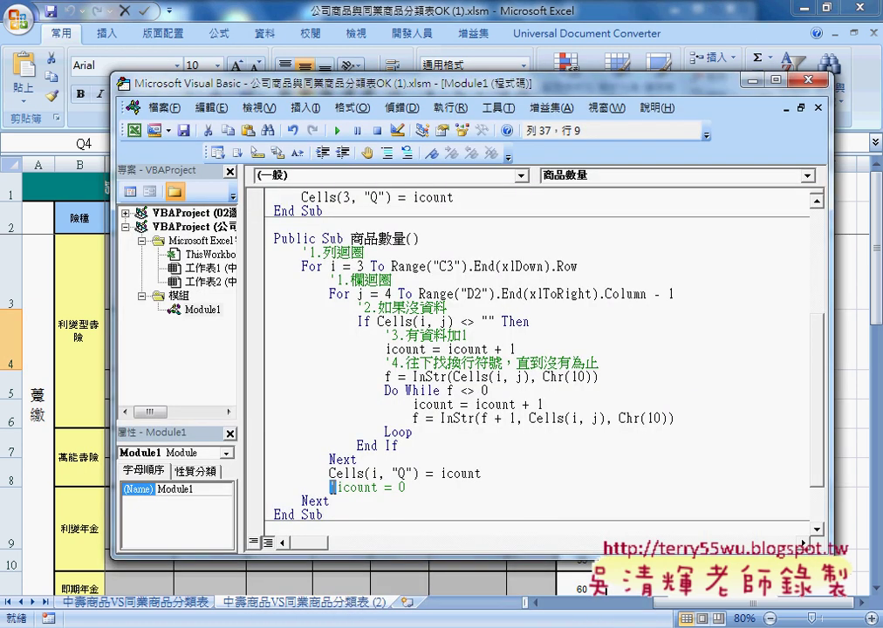
pyautogui.press('Delete')
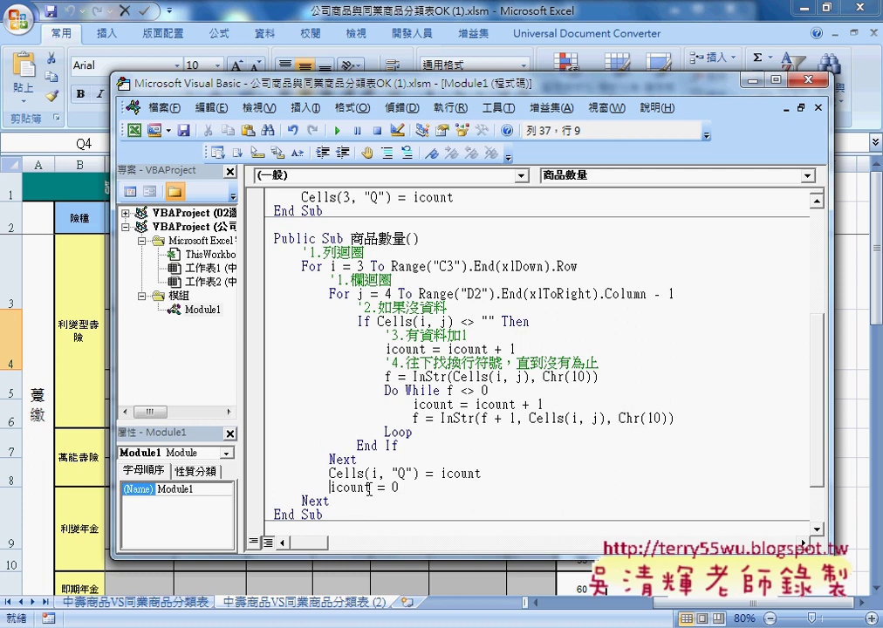
pyautogui.doubleClick(367, 488)
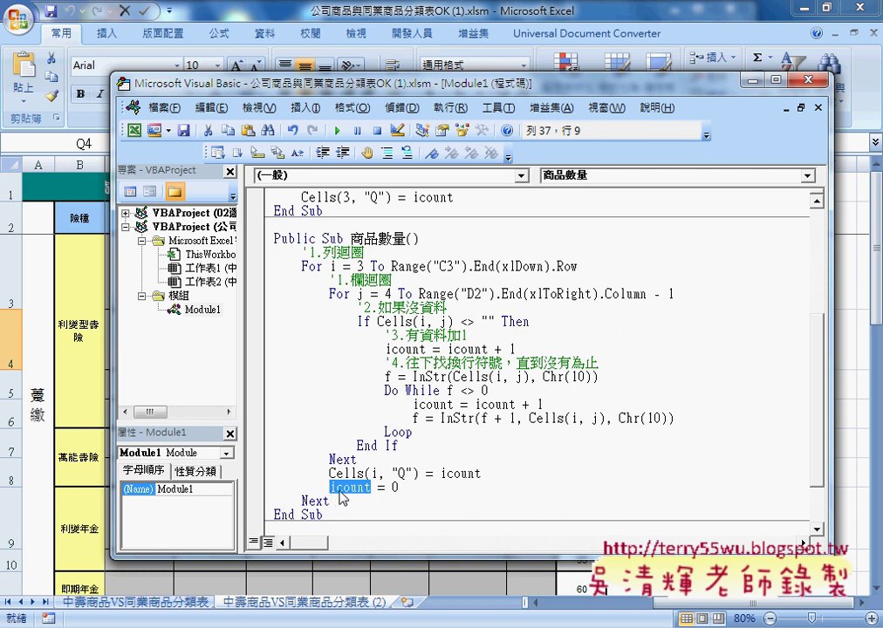
pyautogui.scroll(-2, 344, 489)
pyautogui.moveTo(503, 502); pyautogui.dragTo(323, 511)
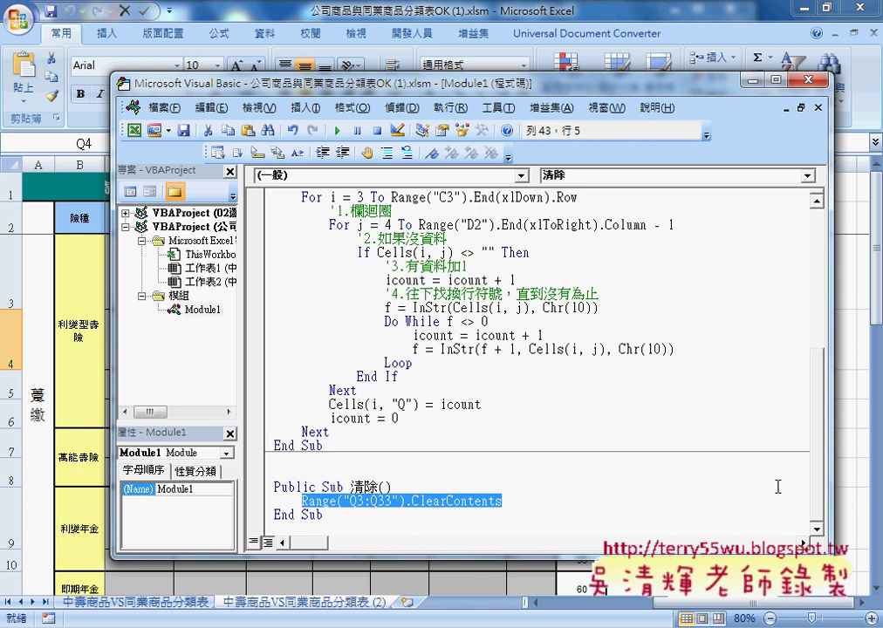
pyautogui.click(857, 451)
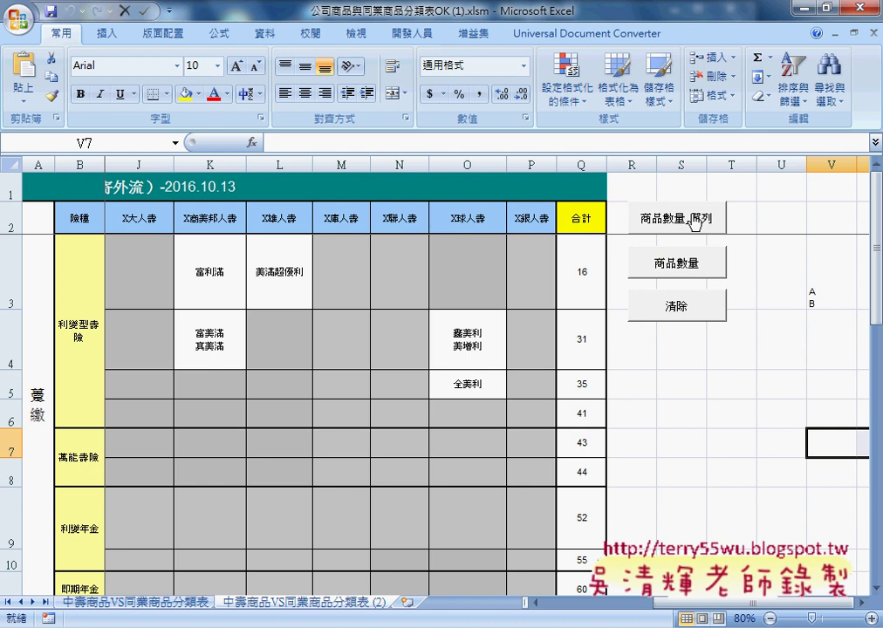
# Step: Clear 合計, rerun both count macros for per-row results, and open the 程式碼 doc
pyautogui.click(685, 308)
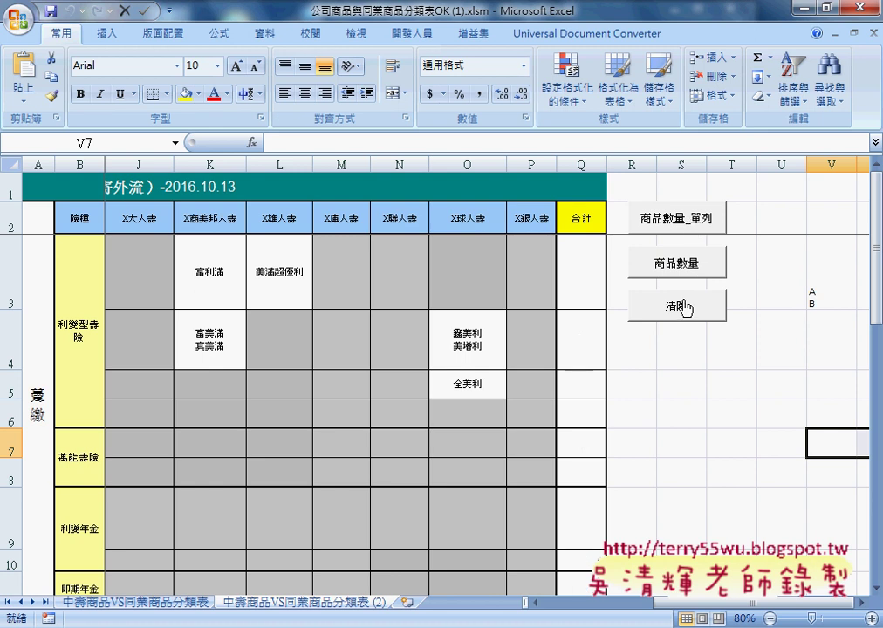
pyautogui.click(690, 221)
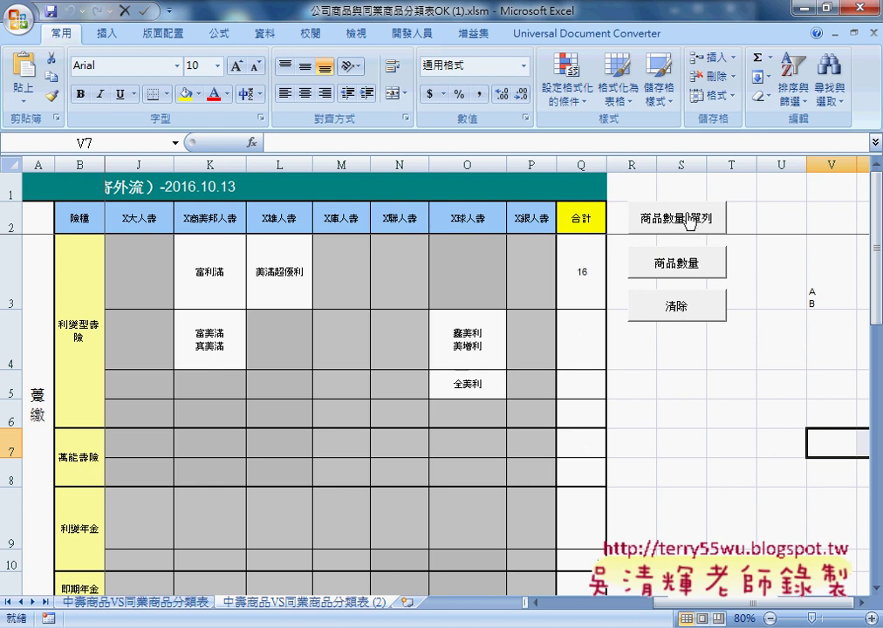
pyautogui.click(685, 269)
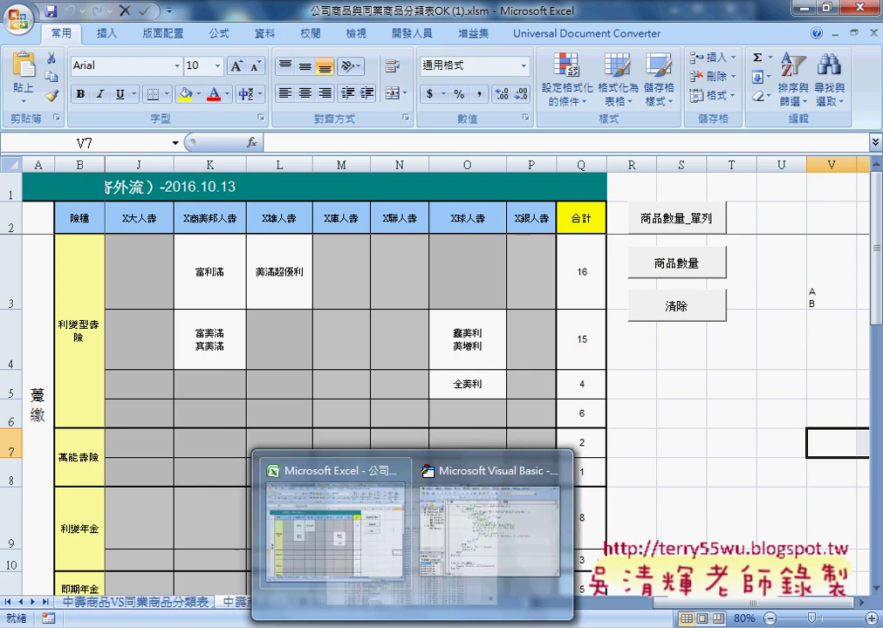
pyautogui.click(175, 626)
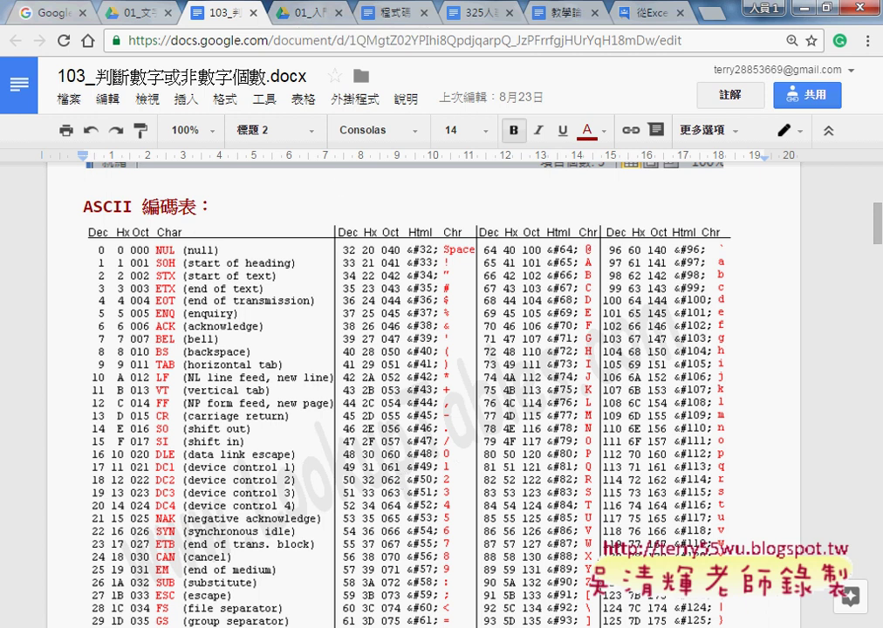
pyautogui.click(384, 14)
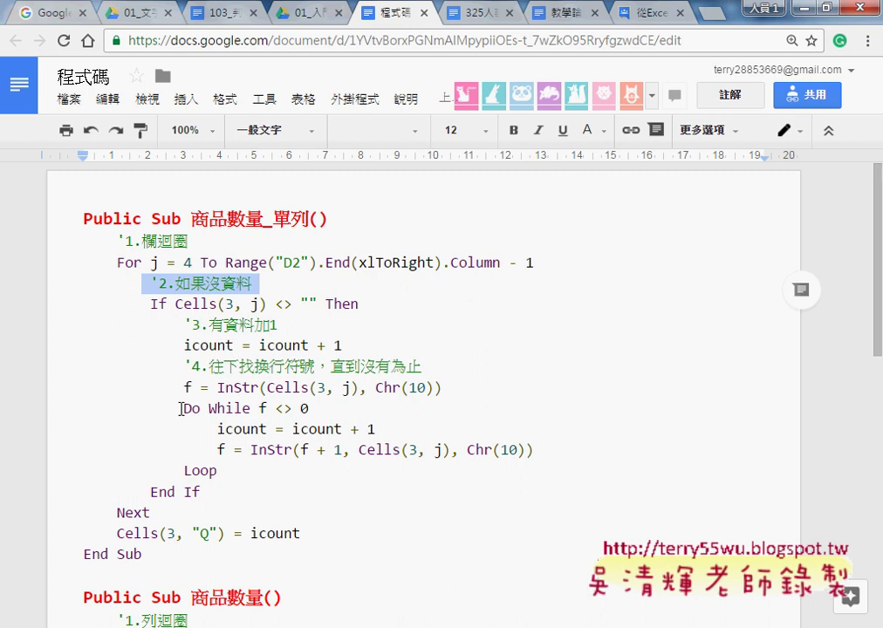
# Step: Highlight Do While f <> 0 in yellow and paint the same format onto Loop
pyautogui.moveTo(182, 408)
pyautogui.mouseDown()
pyautogui.moveTo(271, 450)
pyautogui.moveTo(317, 408)
pyautogui.mouseUp()
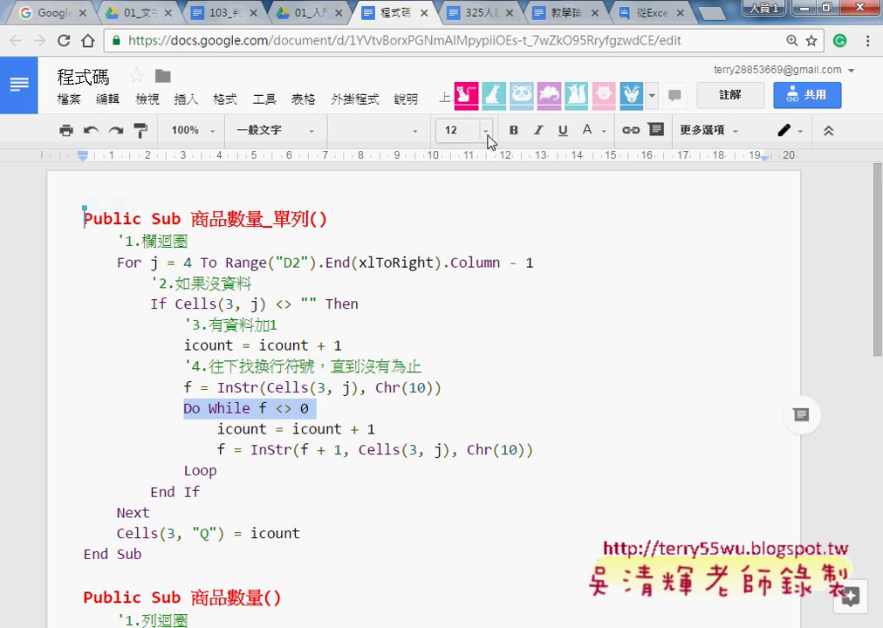
pyautogui.click(586, 130)
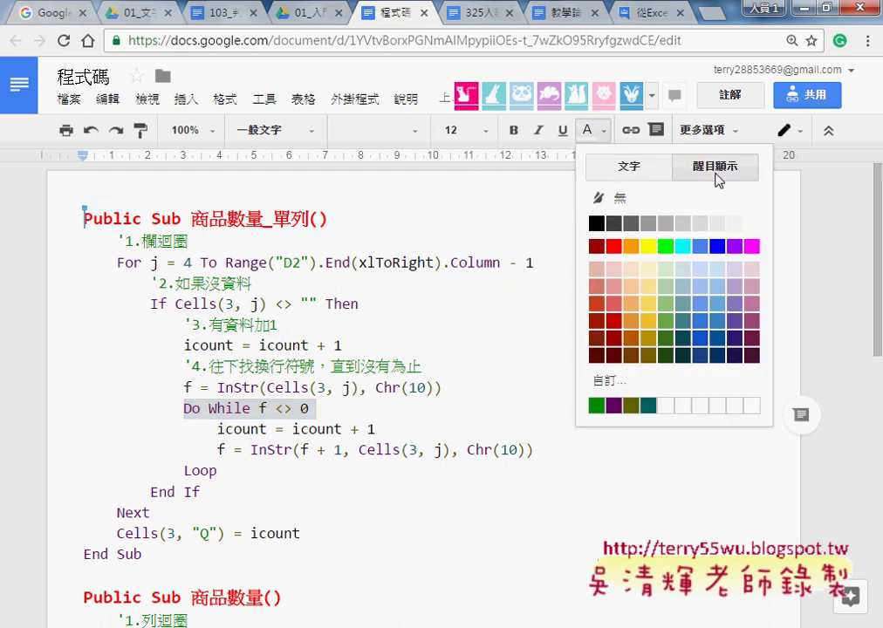
pyautogui.click(650, 246)
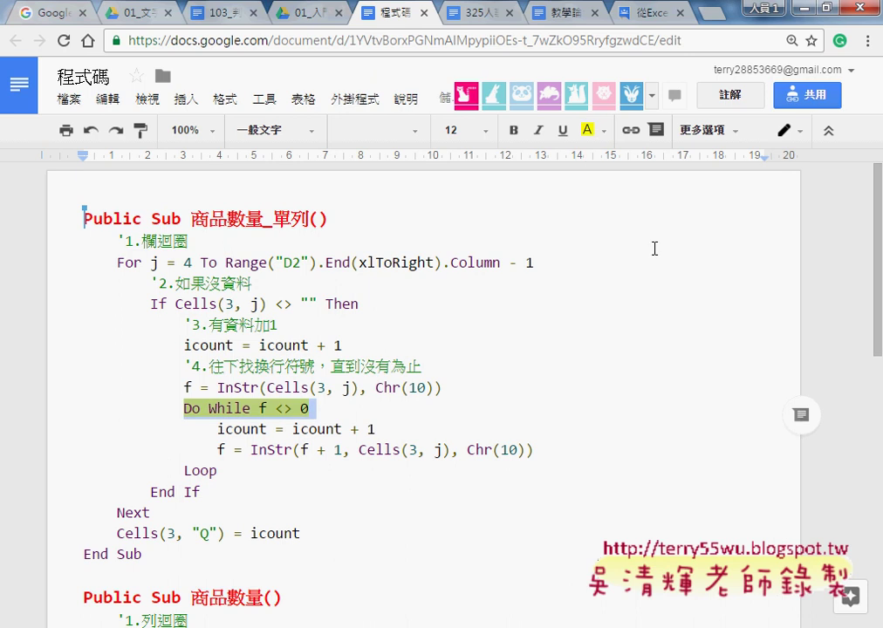
pyautogui.click(139, 130)
pyautogui.moveTo(185, 471); pyautogui.dragTo(302, 472)
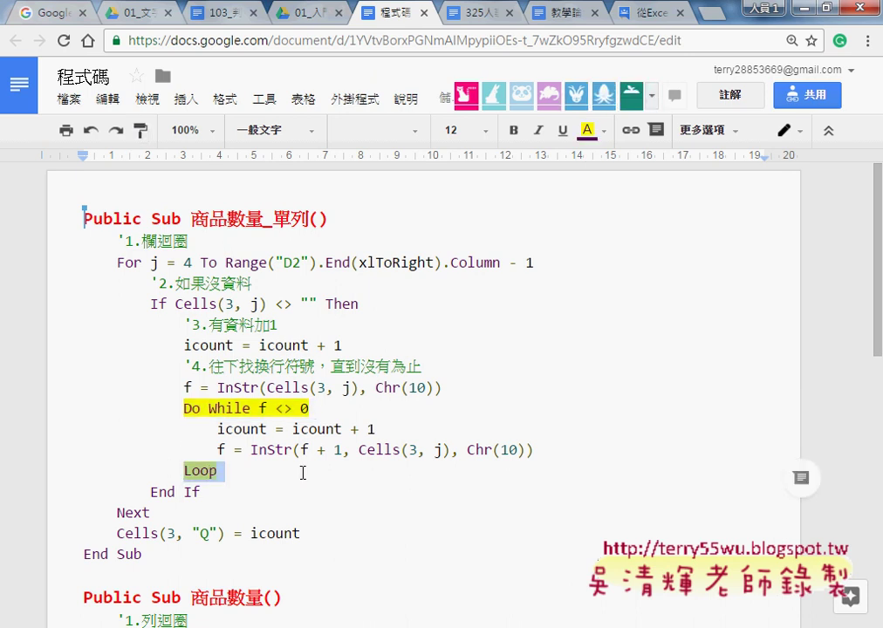
# Step: Paint the yellow highlight onto the upper InStr's Chr(10) argument
pyautogui.moveTo(302, 449); pyautogui.dragTo(342, 450)
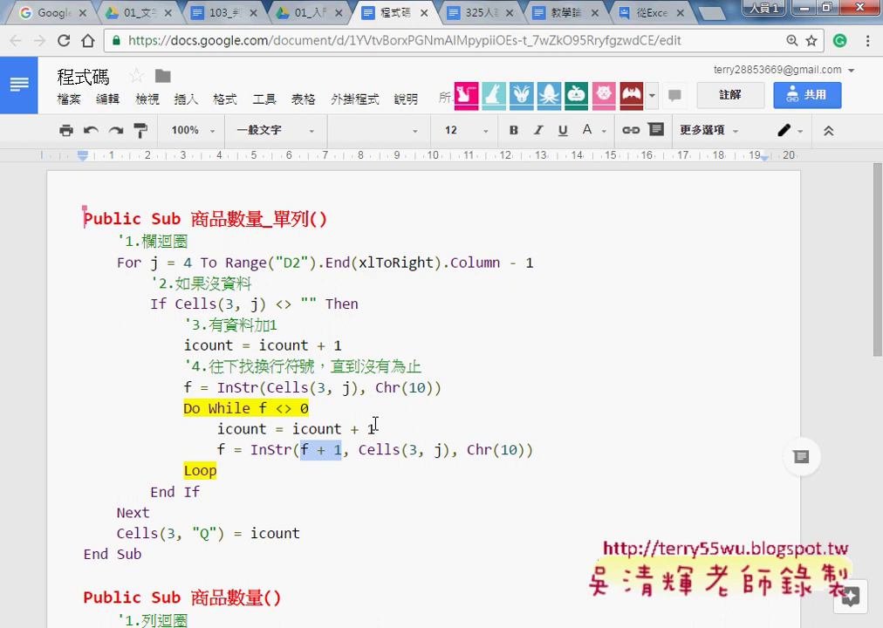
pyautogui.doubleClick(384, 387)
pyautogui.moveTo(407, 388); pyautogui.dragTo(436, 388)
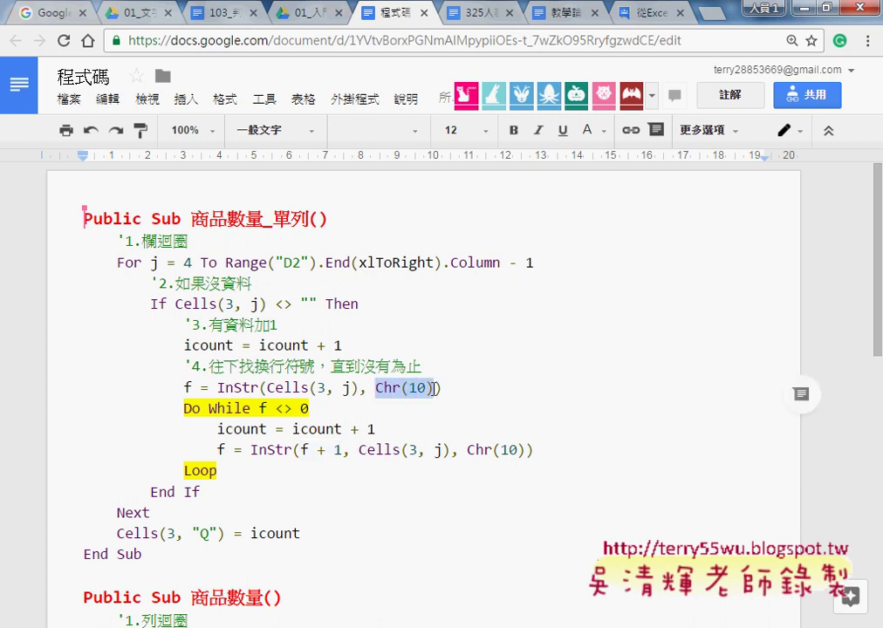
pyautogui.doubleClick(478, 450)
pyautogui.moveTo(479, 450); pyautogui.dragTo(527, 451)
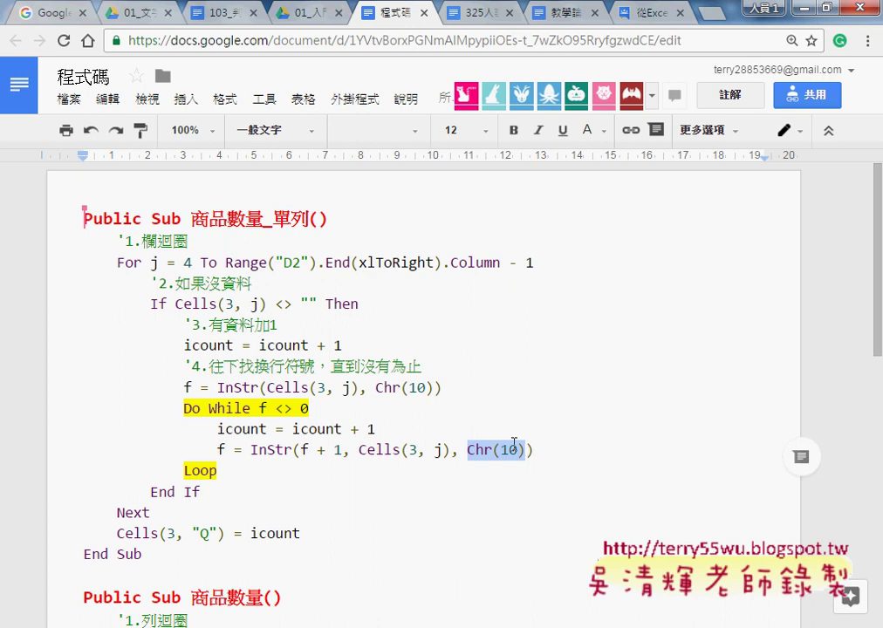
pyautogui.moveTo(183, 472); pyautogui.dragTo(221, 472)
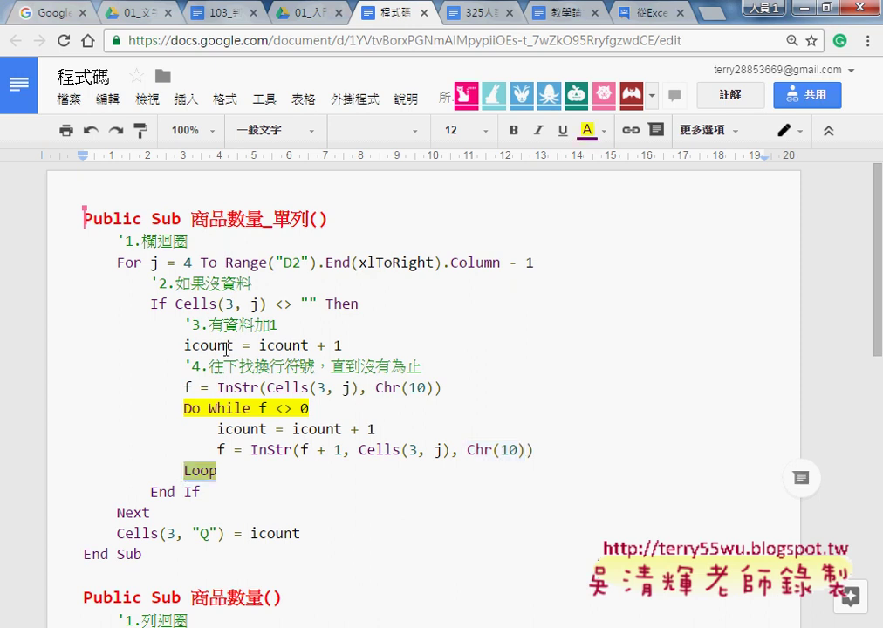
pyautogui.click(140, 130)
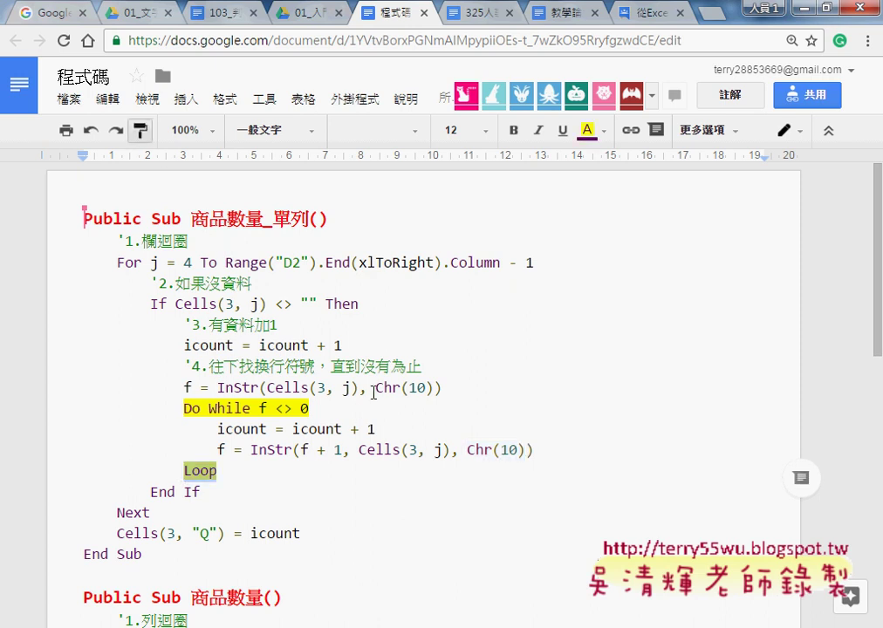
pyautogui.moveTo(367, 387); pyautogui.dragTo(435, 388)
pyautogui.moveTo(467, 450); pyautogui.dragTo(525, 451)
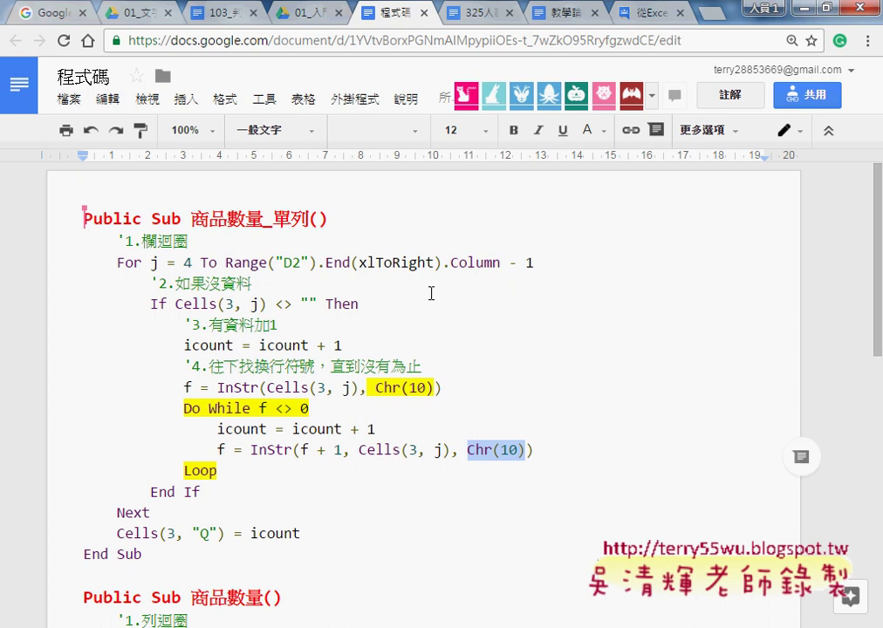
# Step: Scroll through the ASCII table document, then return to the 程式碼 document
pyautogui.click(218, 15)
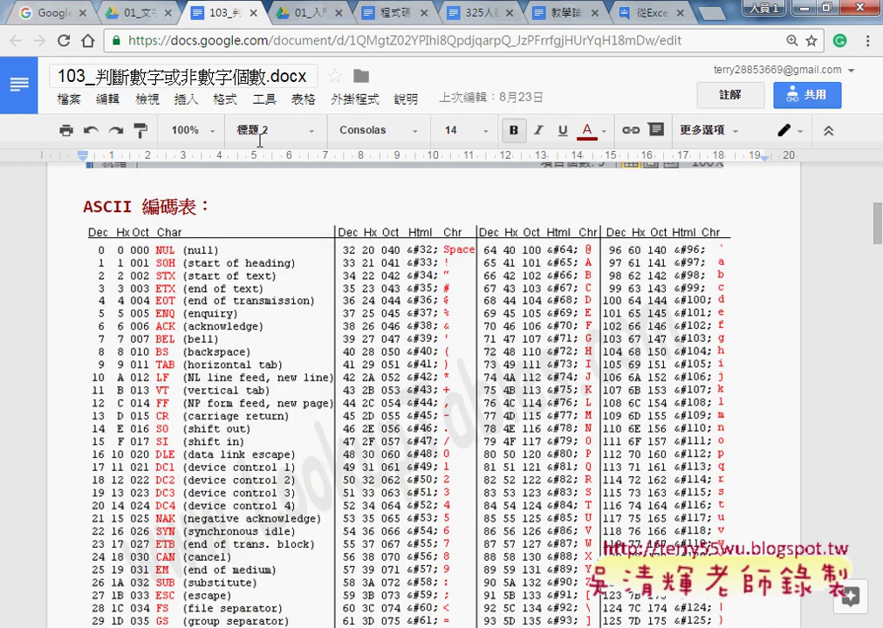
pyautogui.scroll(-1, 292, 240)
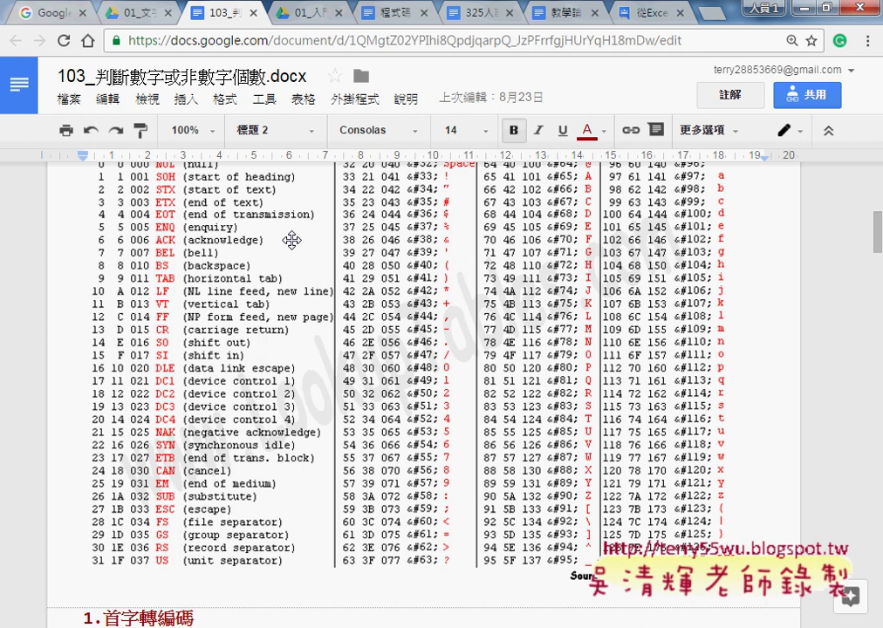
pyautogui.scroll(1, 291, 240)
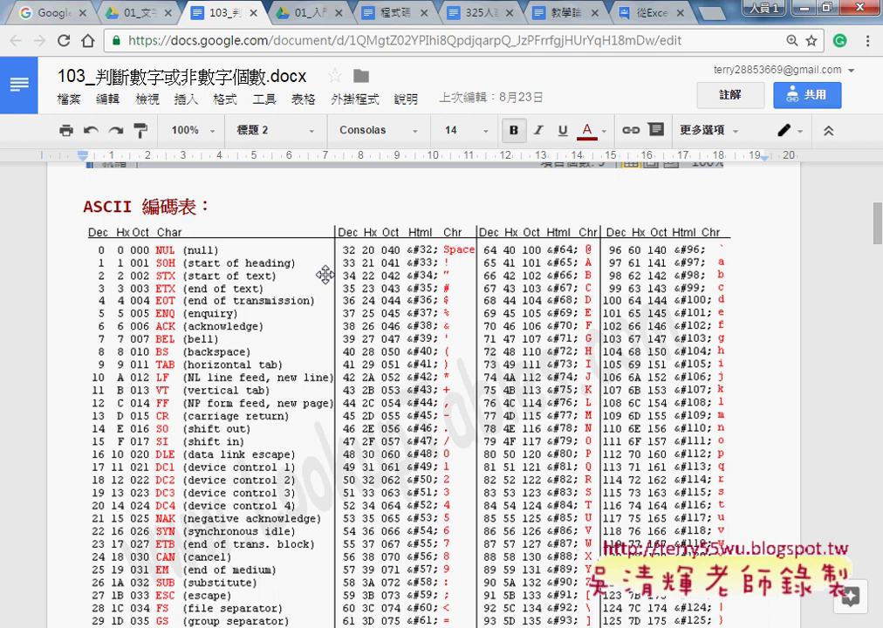
pyautogui.click(391, 13)
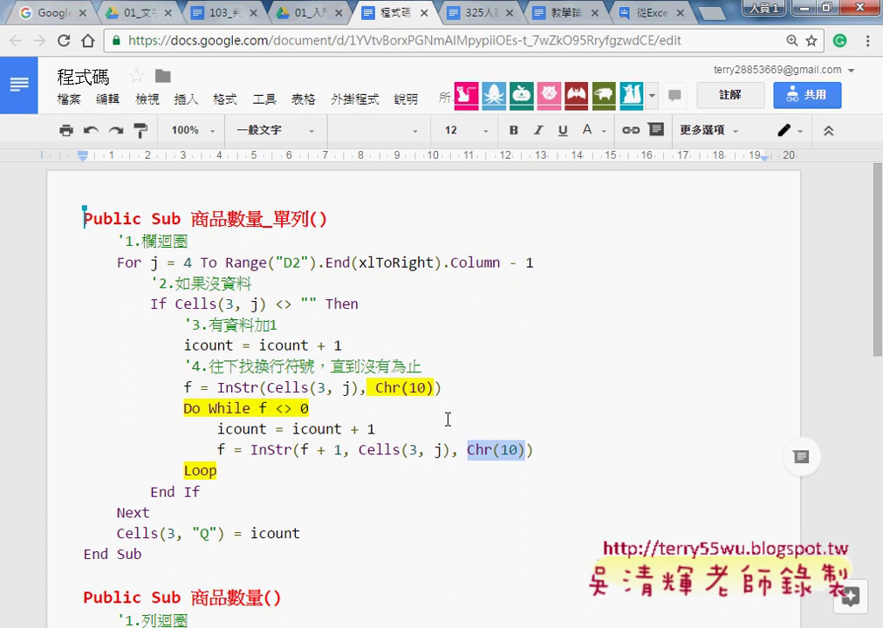
pyautogui.click(498, 419)
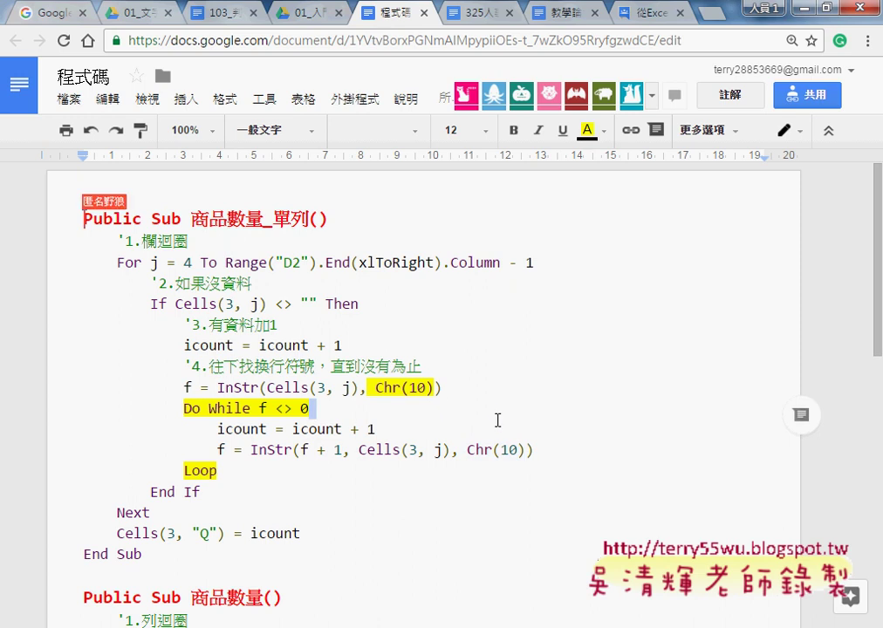